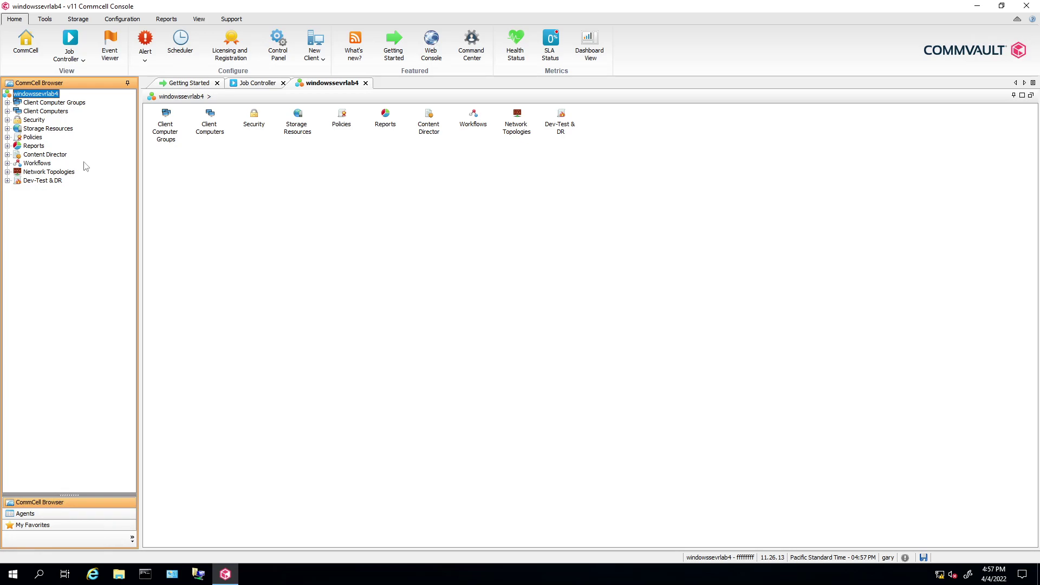
Step: Open the Libraries list under Storage Resources in the CommCell Browser
double_click(34, 129)
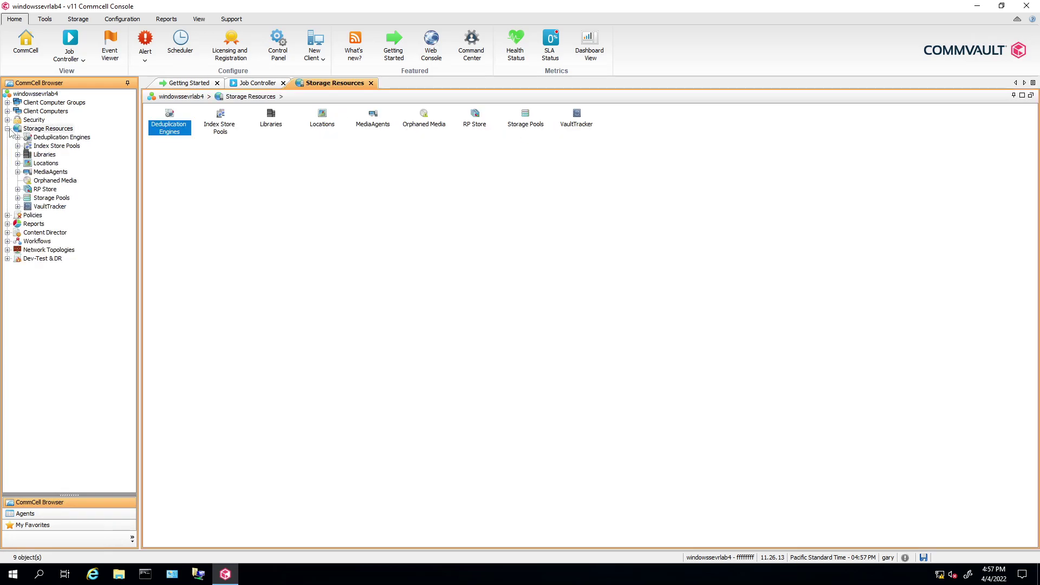
left_click(46, 156)
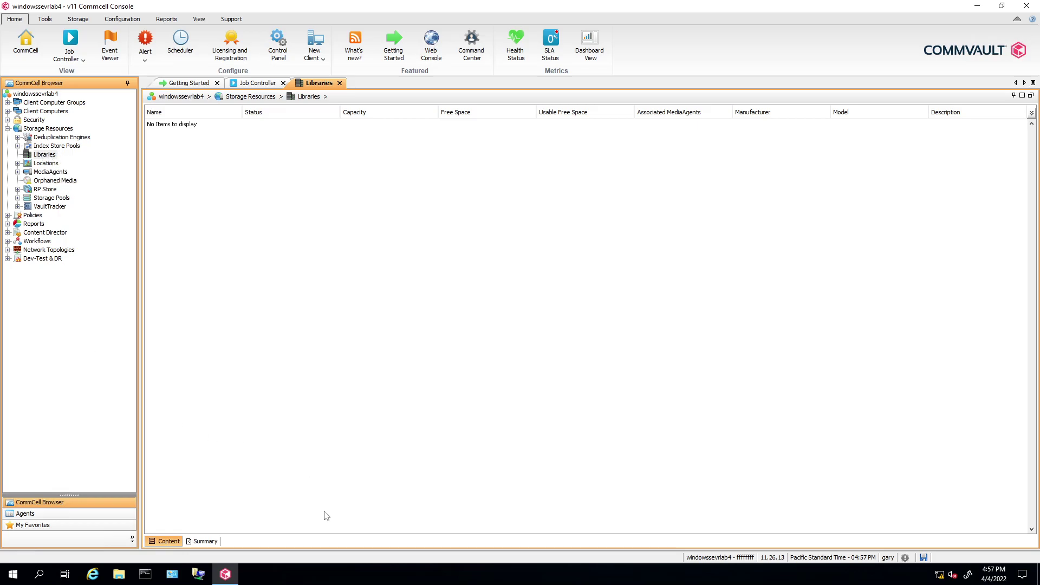
Step: Switch to File Explorer, examine the folders and drives on this PC including Local Disk (C:), and close it
left_click(120, 577)
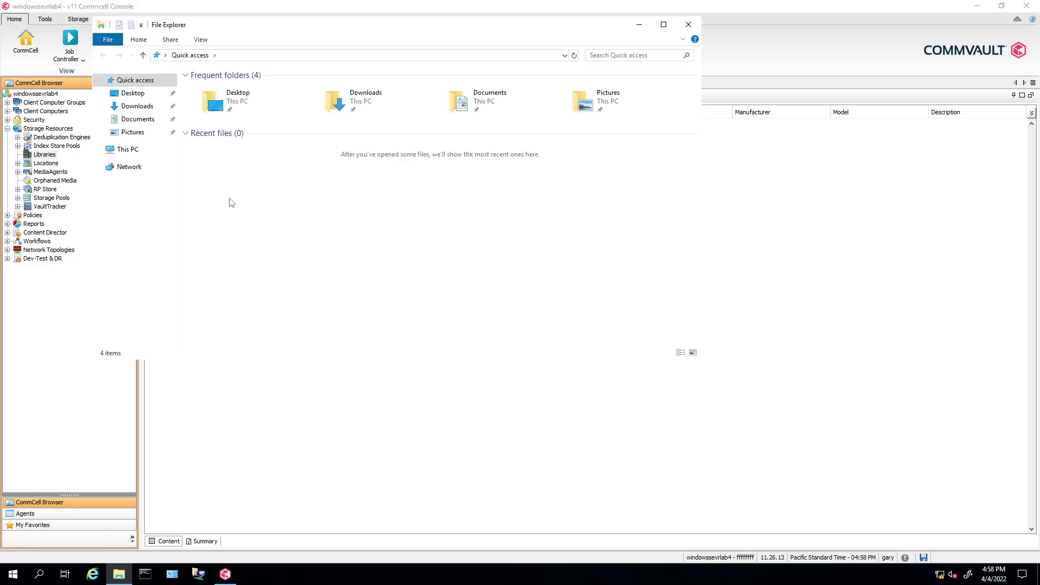
left_click(134, 154)
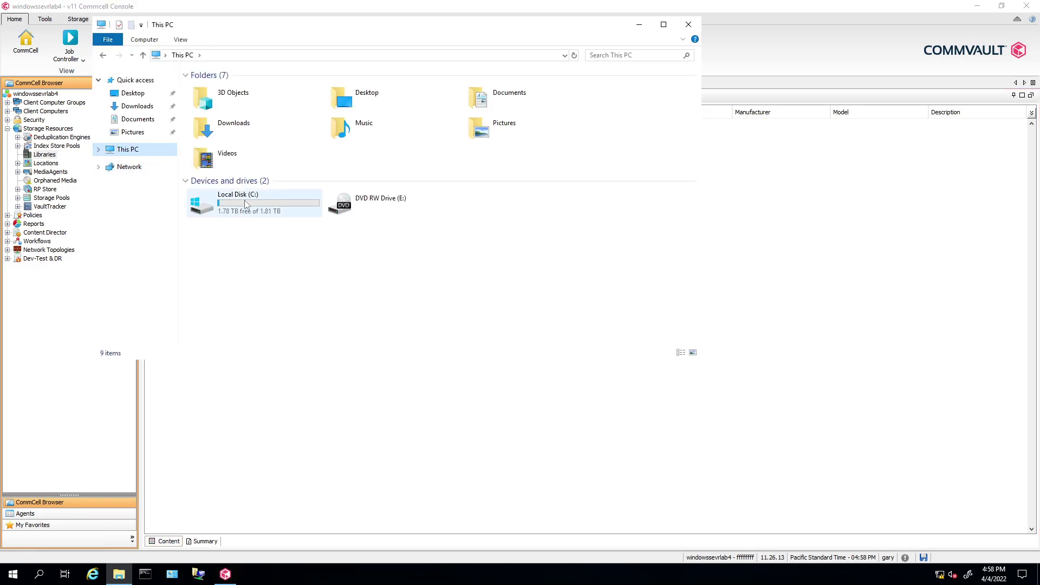
double_click(245, 200)
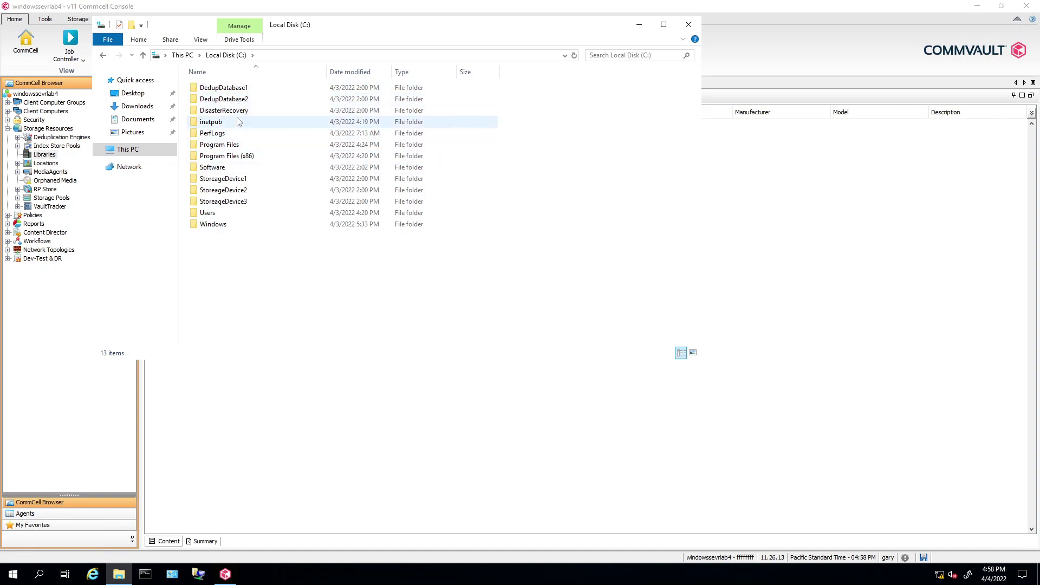
left_click_drag(413, 27, 388, 106)
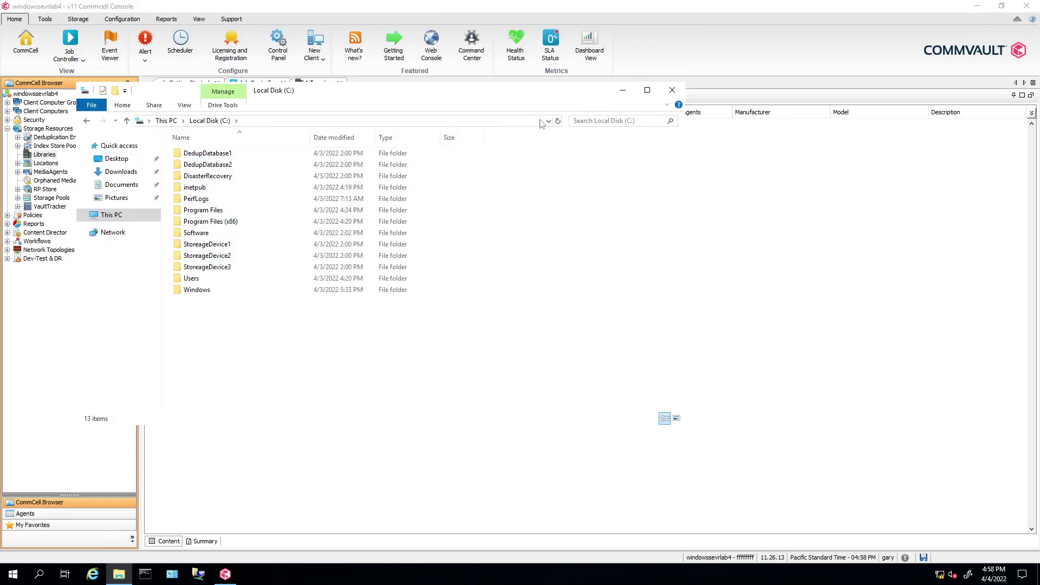
left_click(88, 122)
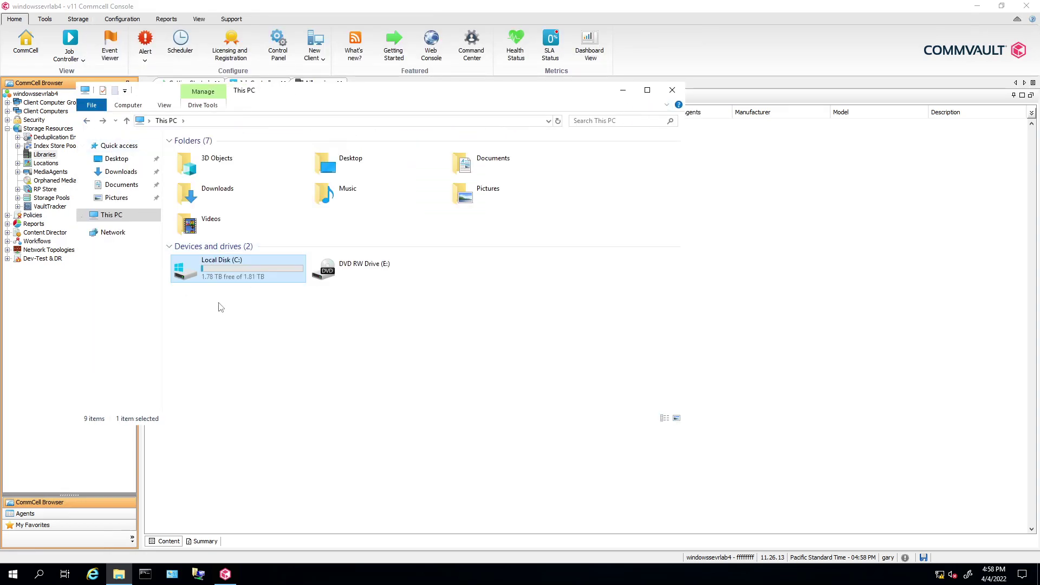
left_click(673, 91)
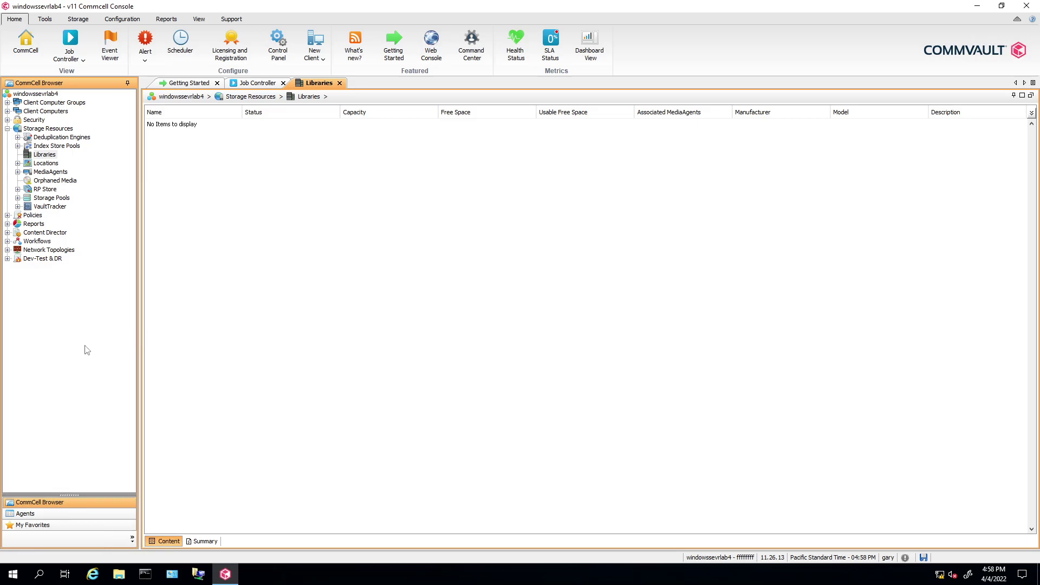
Step: Start adding a disk library under Libraries and name it dubai-storage-31d-2-sp
left_click(67, 350)
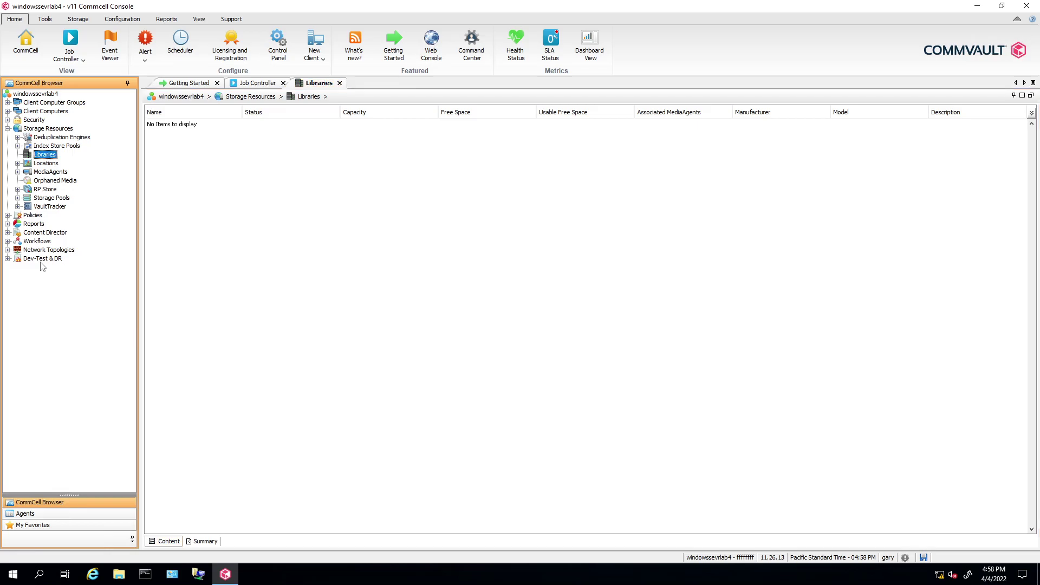
right_click(46, 156)
mouse_move(70, 164)
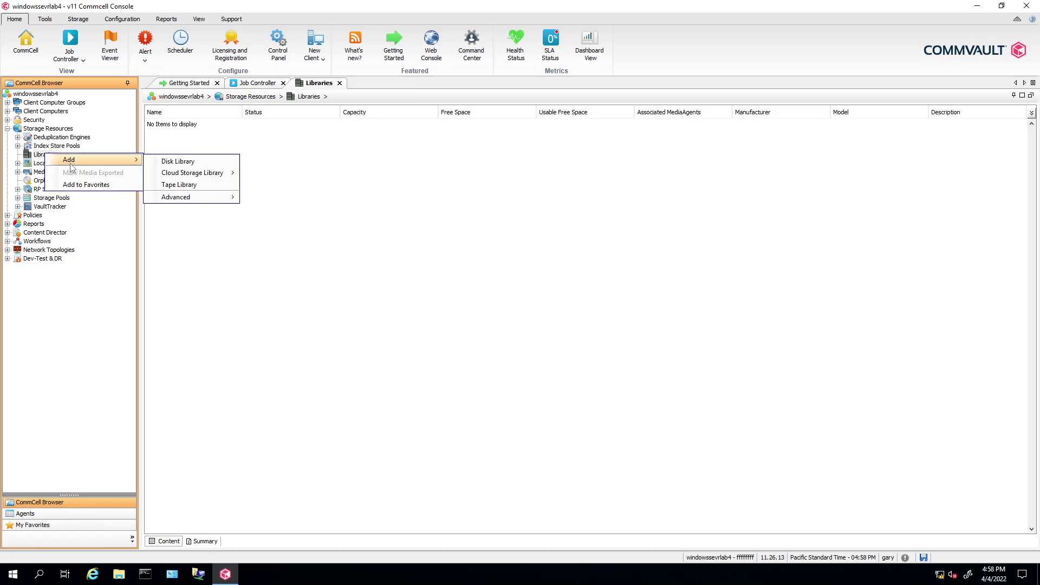
left_click(192, 164)
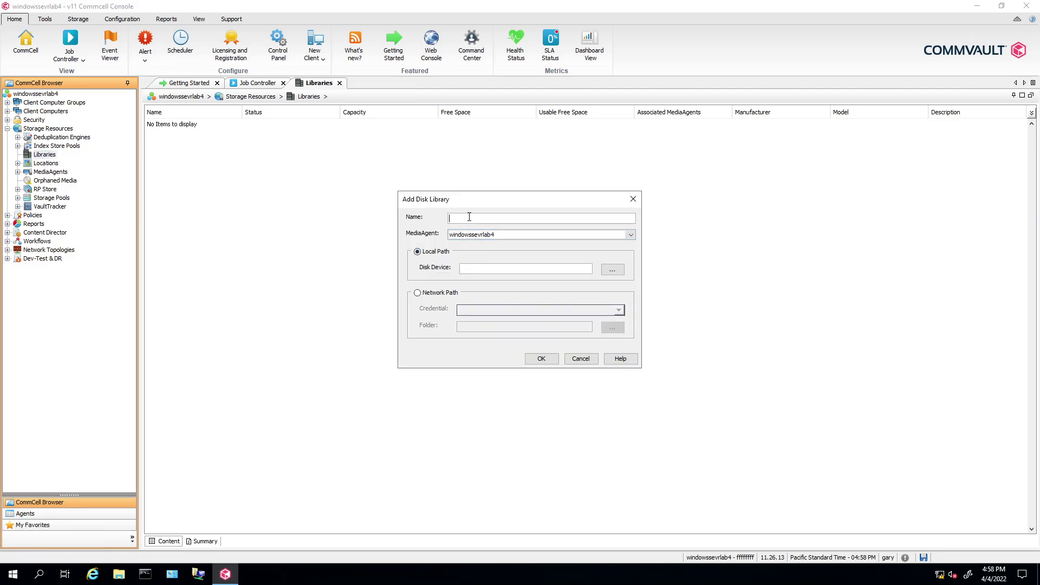
type("dist")
key("BackSpace")
key("BackSpace")
key("BackSpace")
type("dubai")
type("-dtorage")
type("p")
key("BackSpace")
type("-")
left_click(521, 218)
type("d-2-sp")
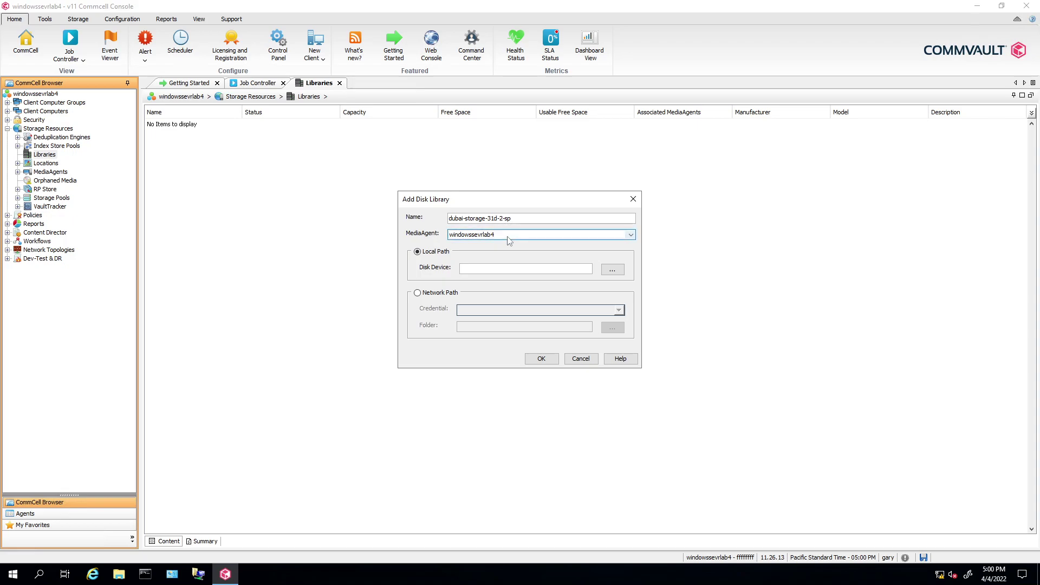
Step: Change the new disk library's name to dubai-storage-31d-2c-sp
key("Right")
key("Right")
type("c")
left_click_drag(523, 217, 424, 216)
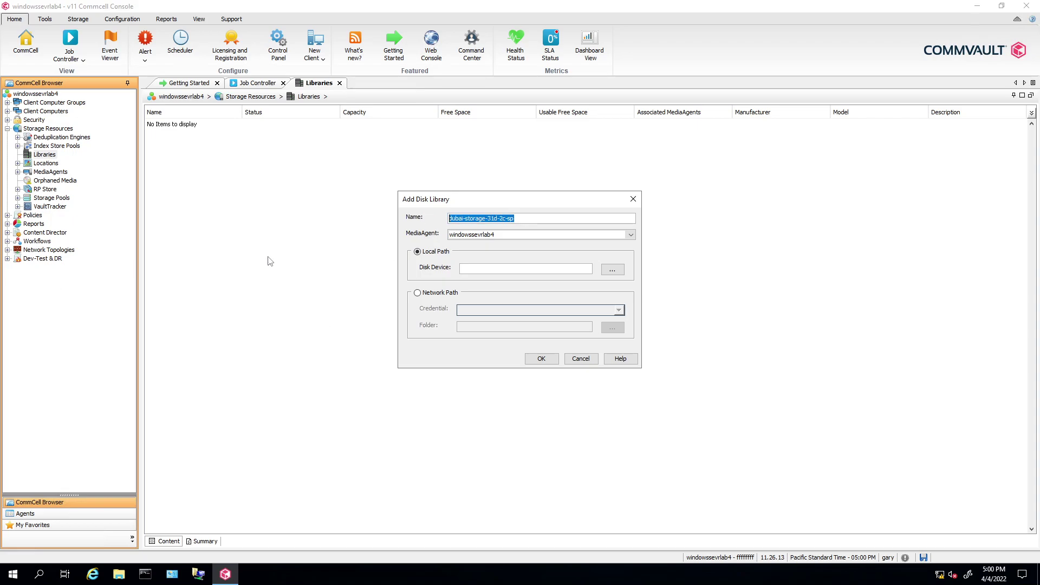
left_click(524, 219)
Step: Set the library's local disk device to the folder C:\StoreageDevice1
left_click(613, 270)
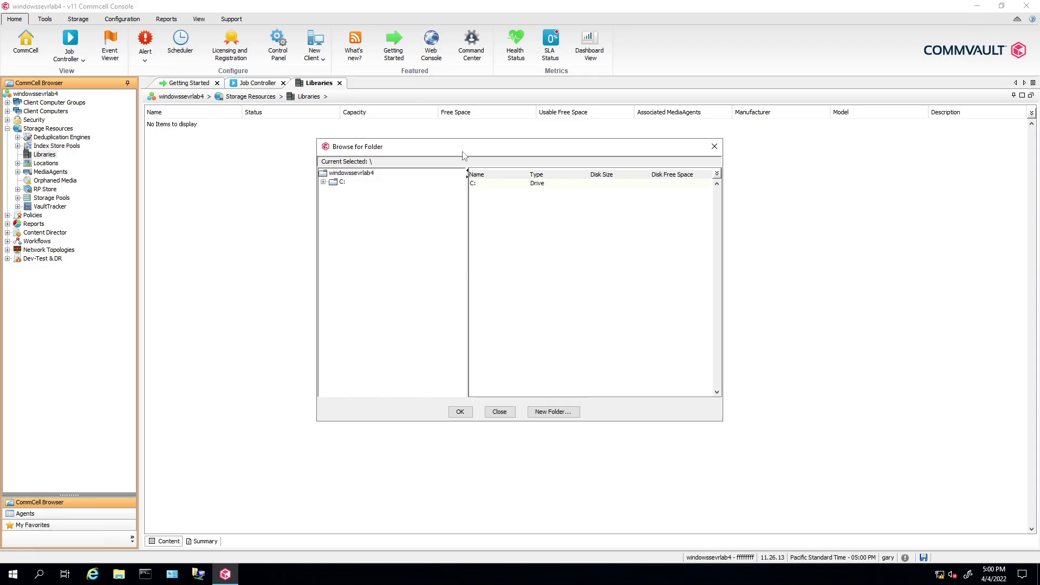
left_click_drag(454, 147, 405, 123)
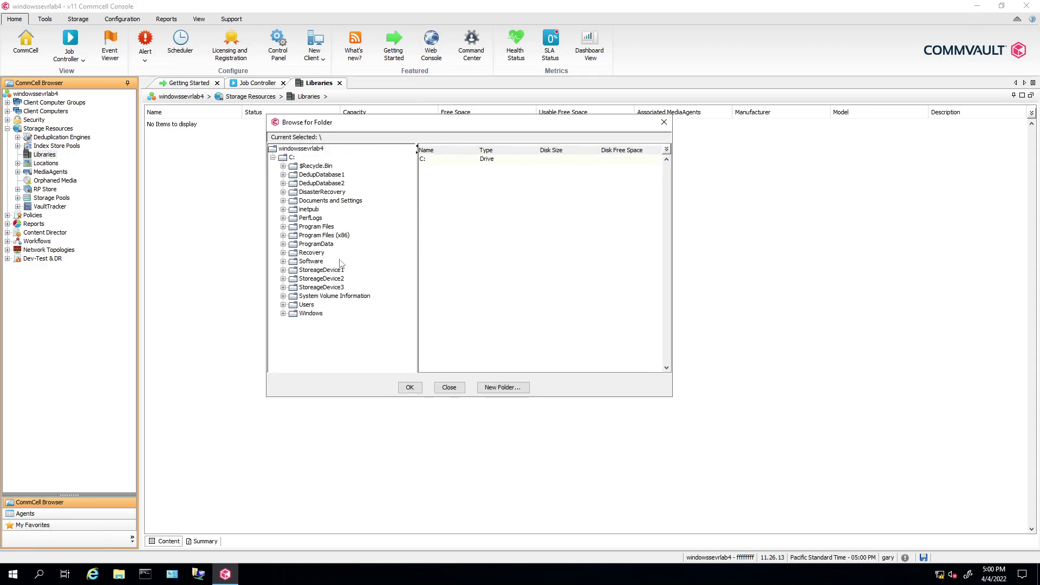
left_click(325, 270)
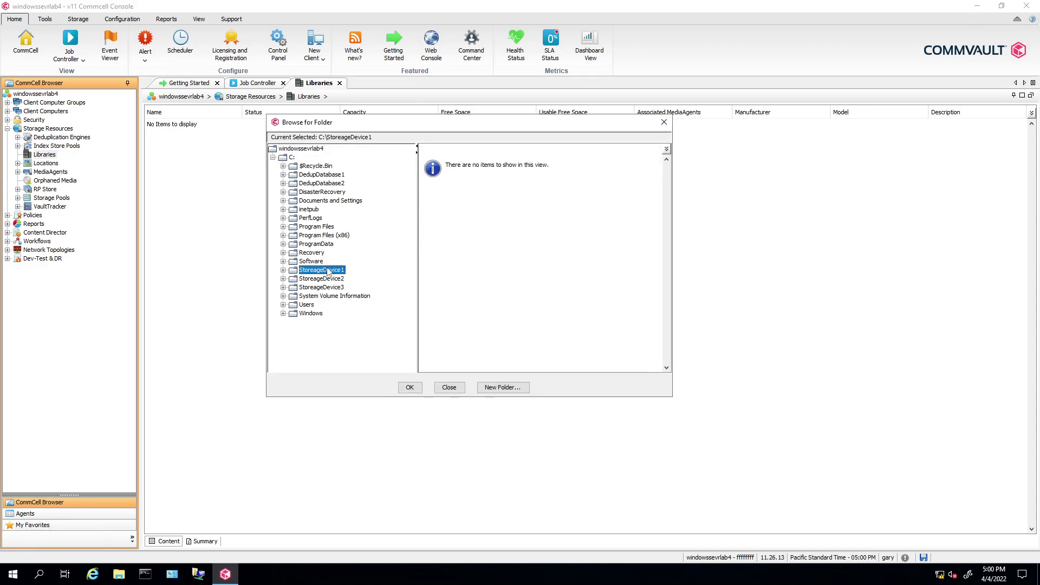
left_click(409, 389)
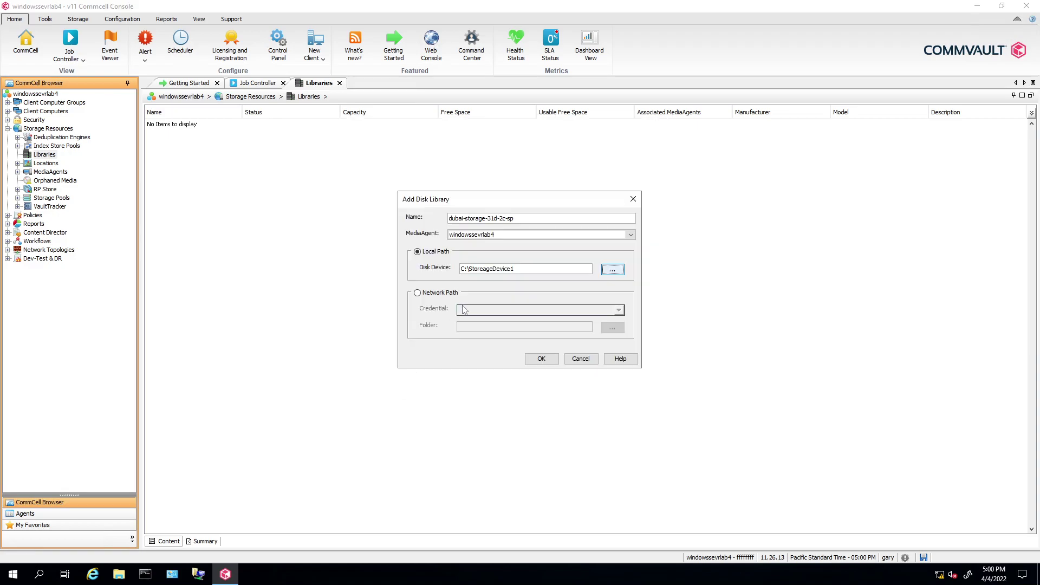
Step: Copy the library name for reuse and create the Dubai disk library
left_click_drag(528, 218, 418, 217)
key("ctrl+c")
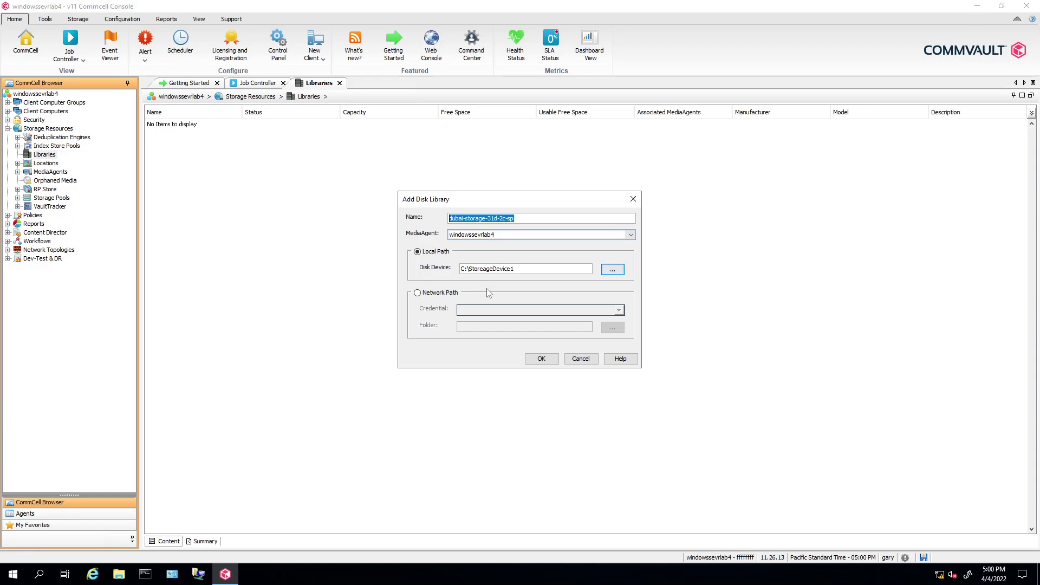
key("Return")
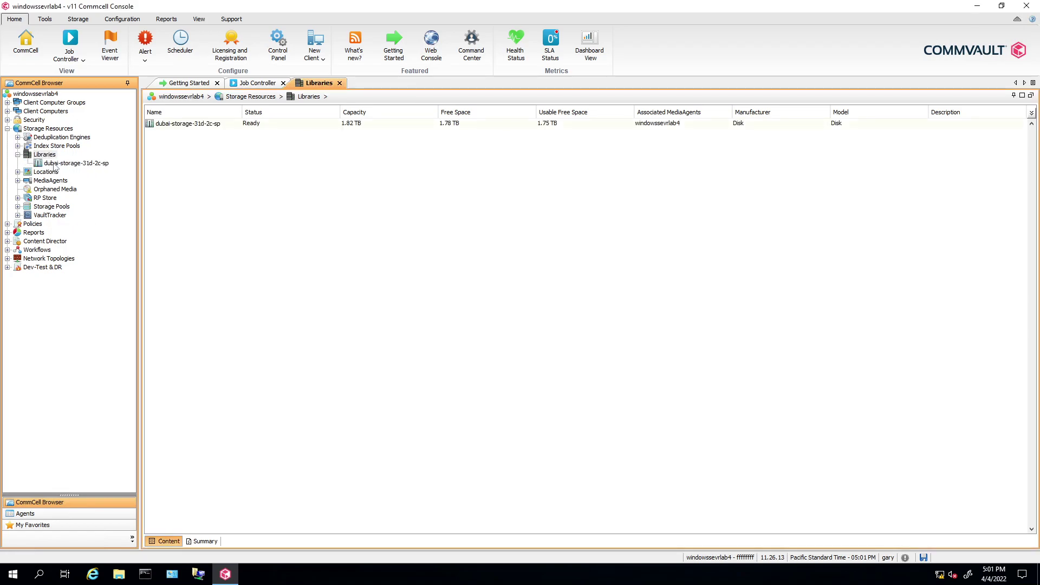
Step: Examine the existing entries under Storage Policies and Storage Pools
left_click(7, 224)
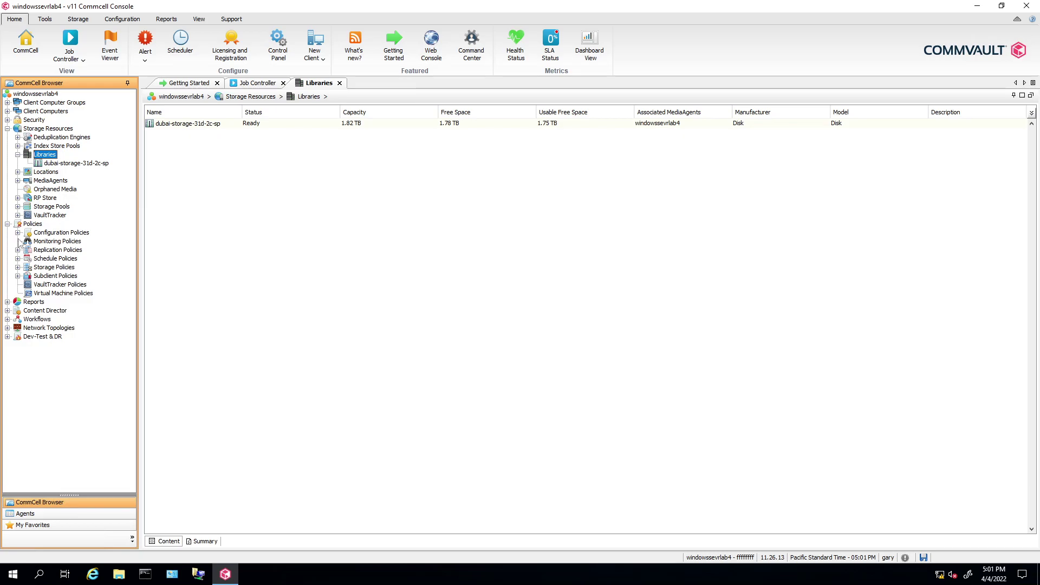
left_click(18, 268)
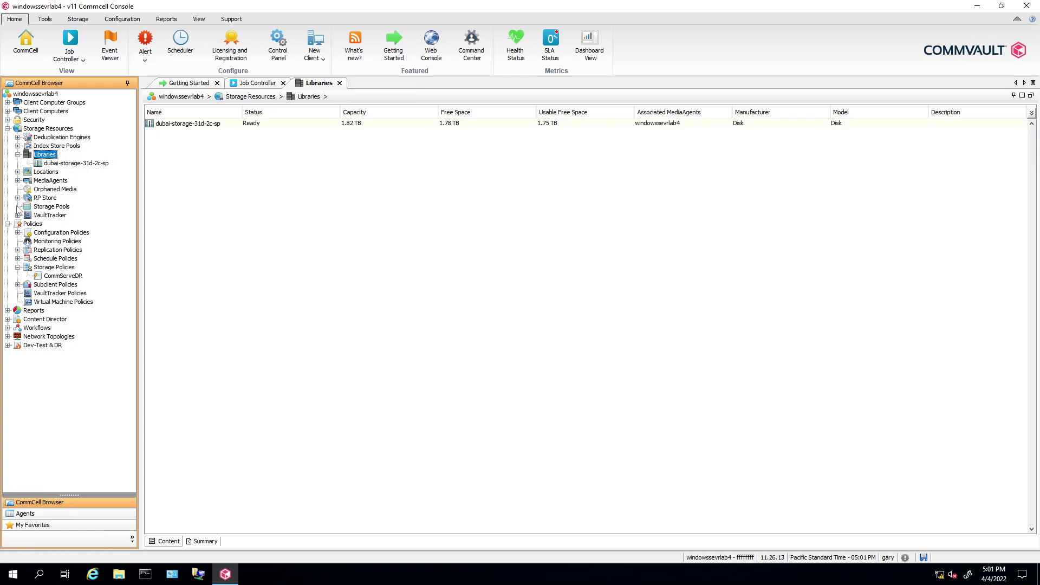
left_click(44, 207)
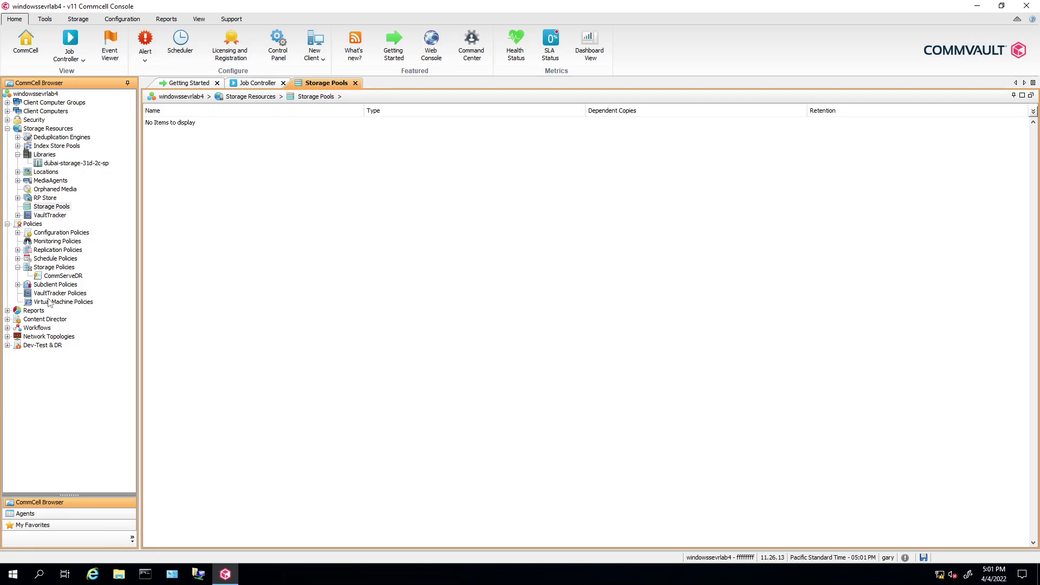
Step: Start adding a second disk library and name it mumbaii-storage-31d-2c-sp, reusing the copied name
left_click(48, 155)
right_click(48, 155)
mouse_move(97, 162)
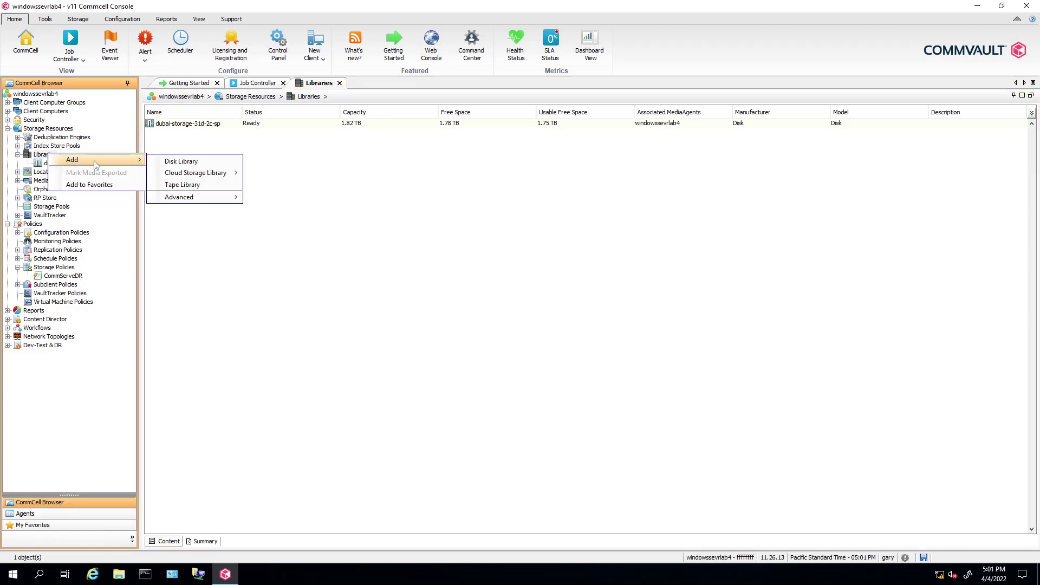
left_click(173, 162)
left_click(460, 220)
key("ctrl+v")
left_click_drag(463, 220, 427, 218)
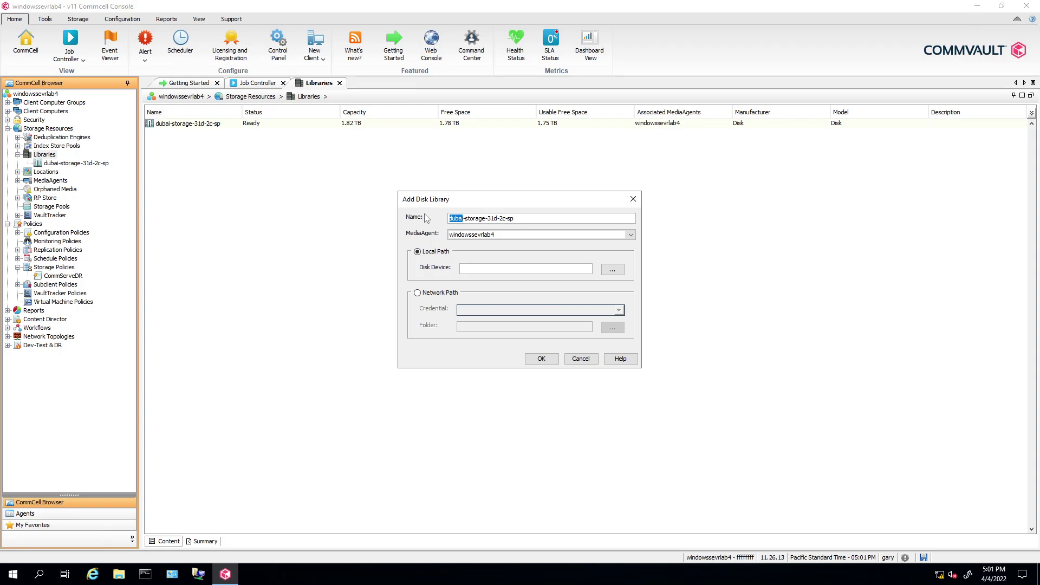
type("ab")
key("BackSpace")
key("BackSpace")
type("mumbai")
Step: Set the second library's local disk device to C:\StoreageDevice2 and create the library
left_click(603, 271)
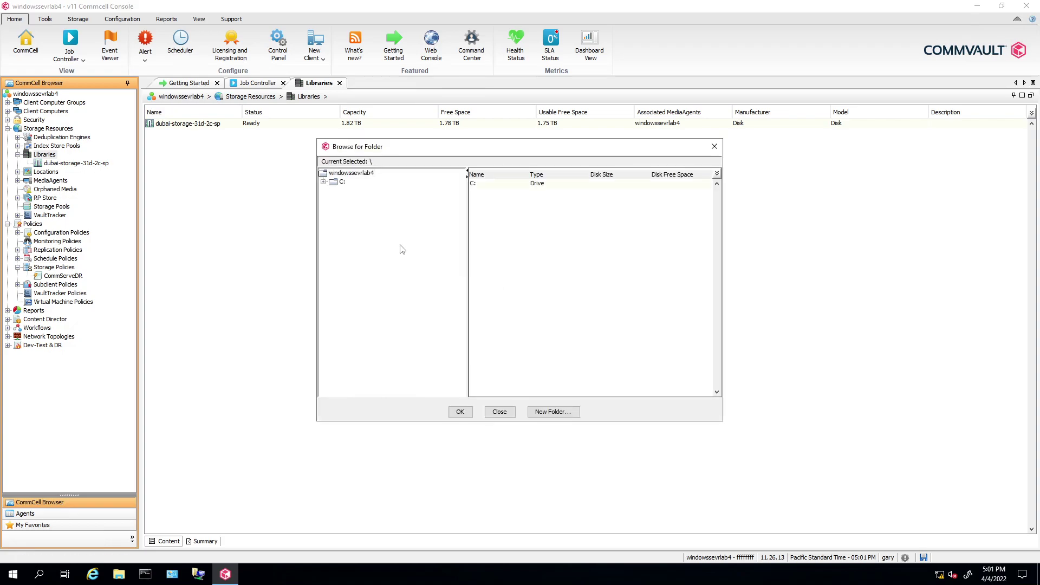
left_click(324, 182)
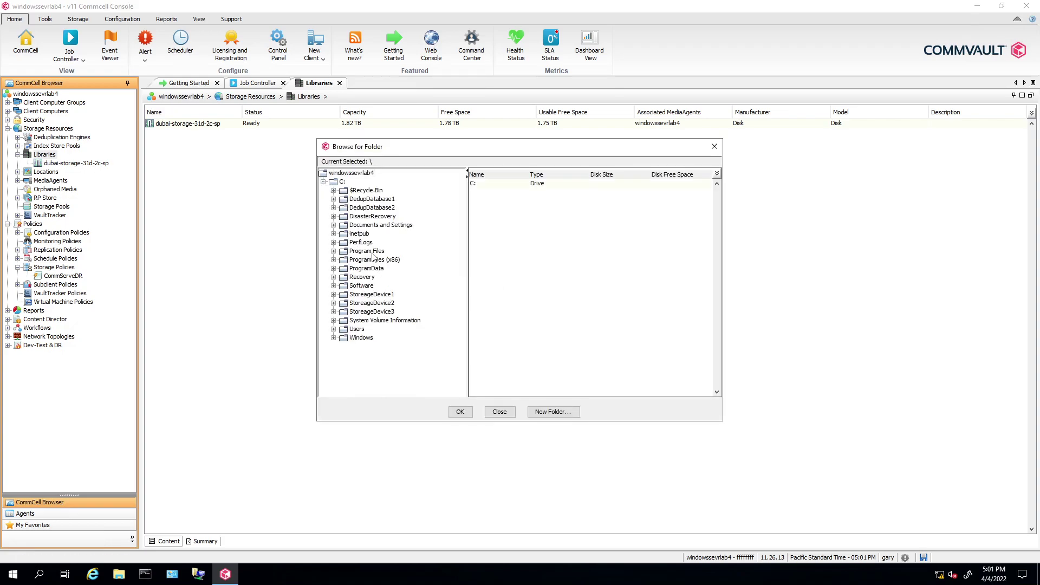
left_click(374, 302)
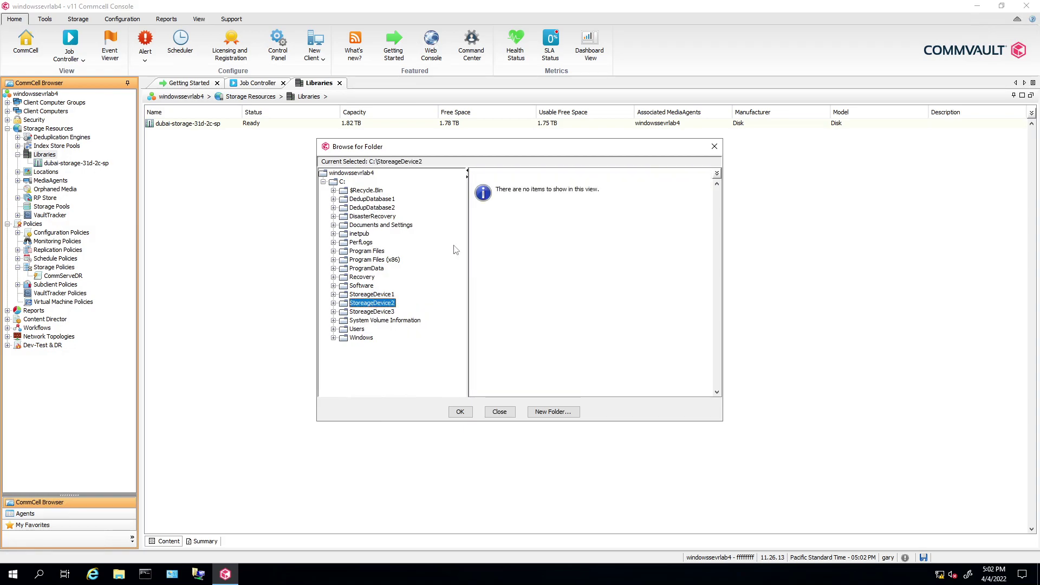
left_click(436, 384)
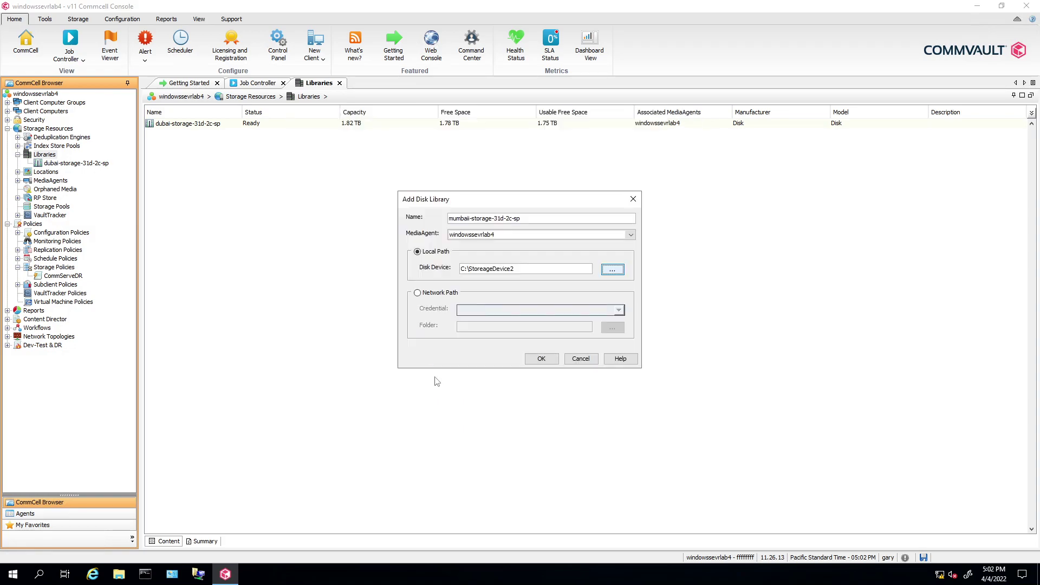
left_click(540, 359)
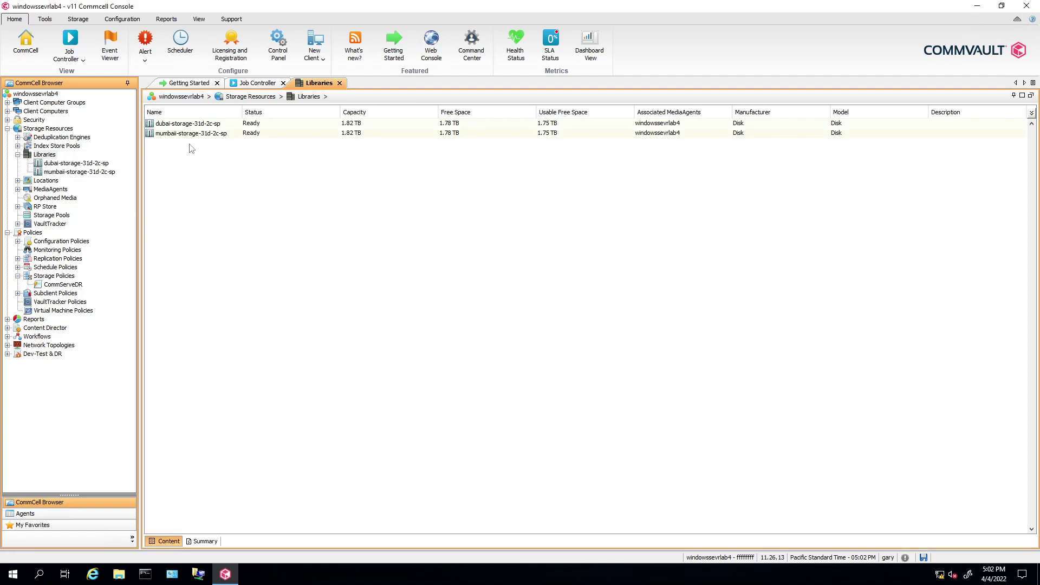
Step: Correct the second library's name to mumbai-storage-31d-2c-sp in its library properties
left_click(182, 134)
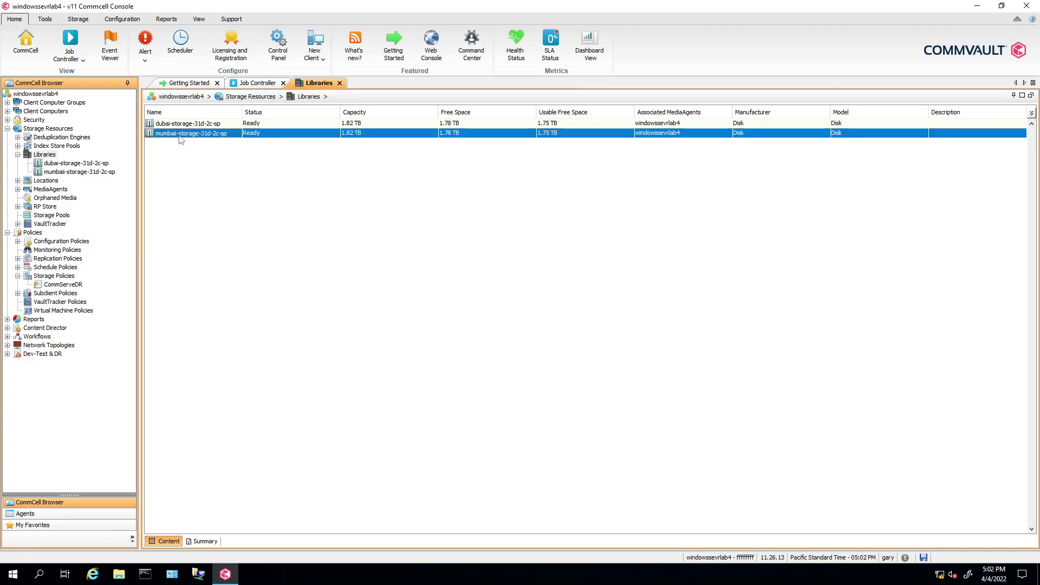
right_click(180, 134)
left_click(217, 200)
left_click_drag(520, 177, 519, 178)
key("BackSpace")
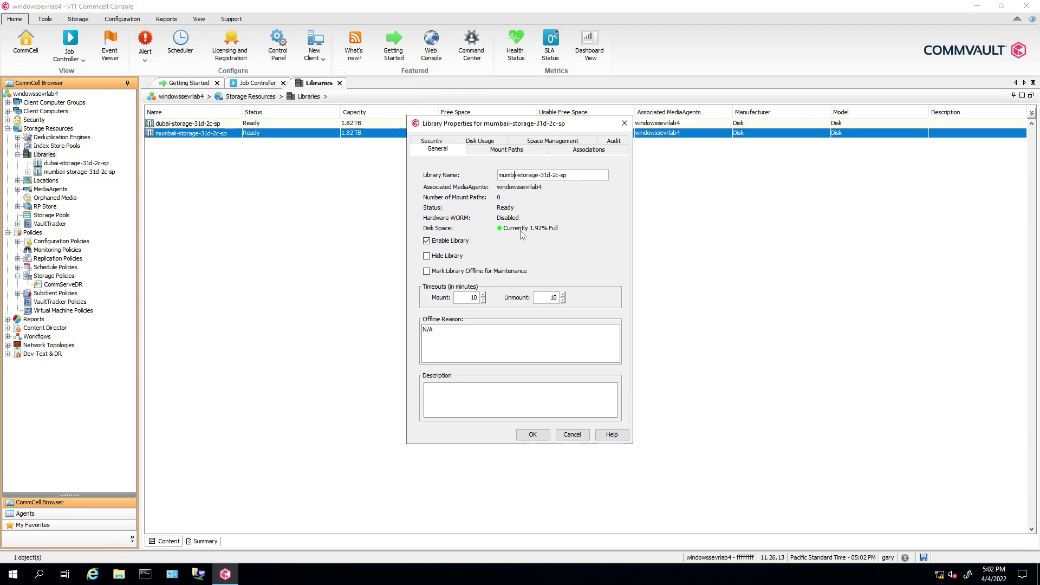
type("a")
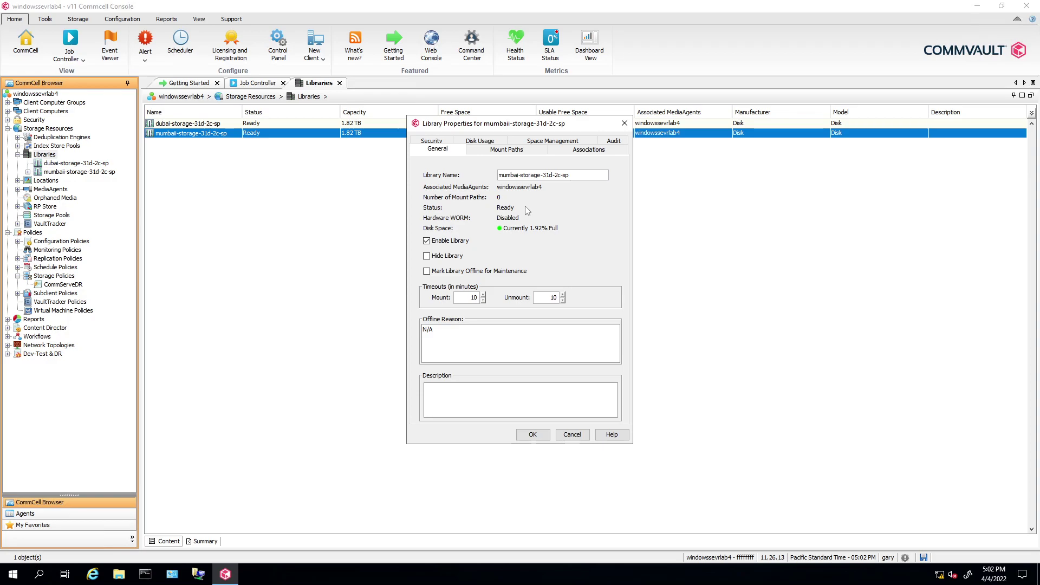
left_click(579, 178)
left_click_drag(480, 124, 465, 75)
left_click(515, 385)
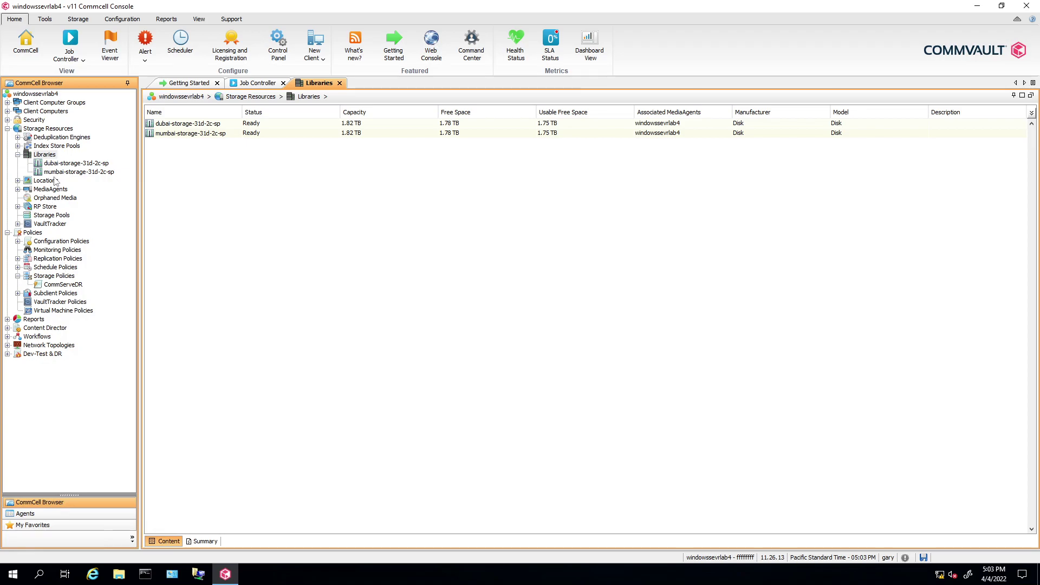
Step: Open the Storage Pools list under Storage Resources
left_click(46, 156)
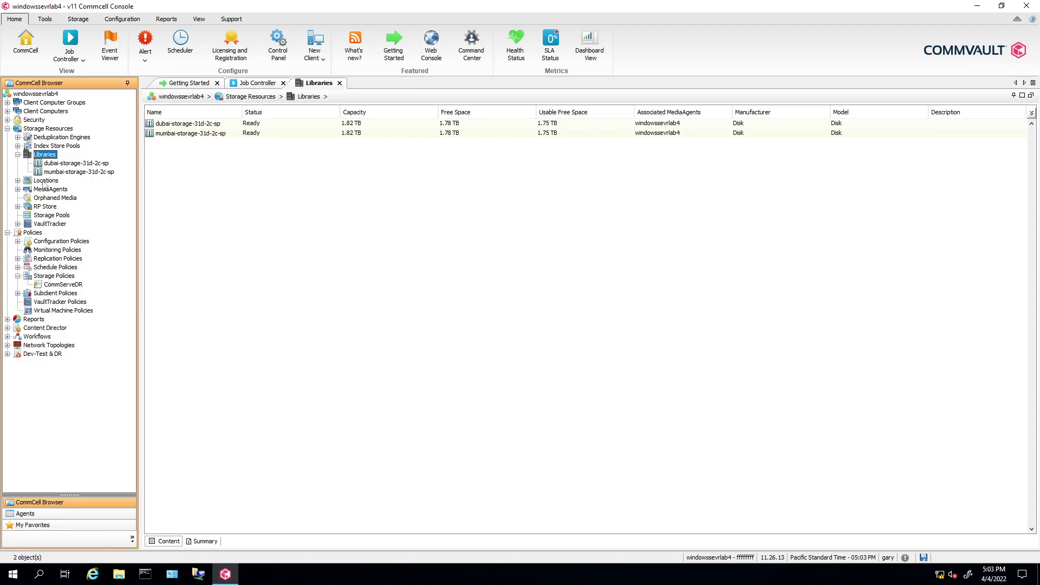
left_click(53, 216)
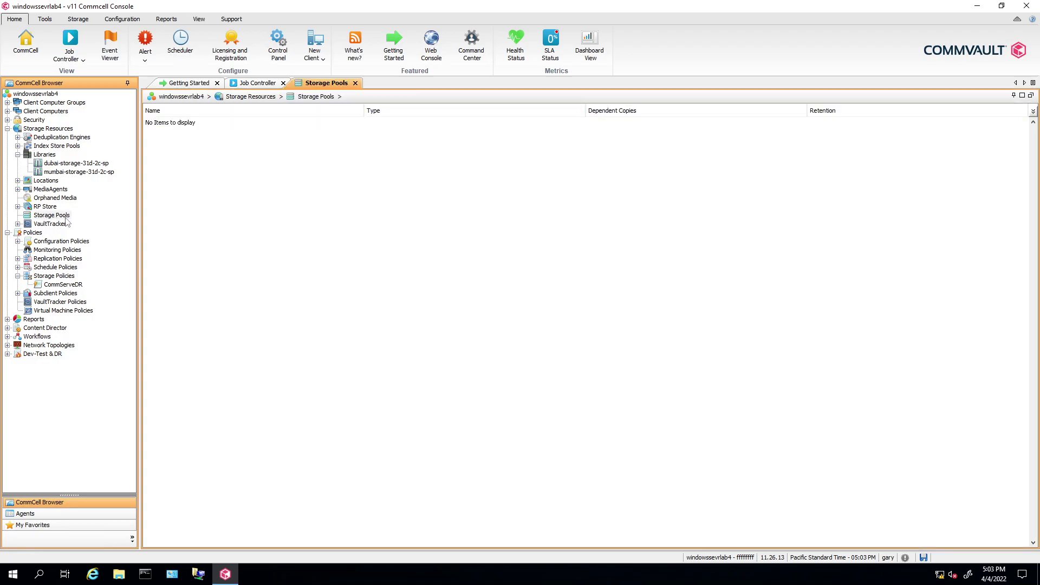
Step: Open the Storage Policies list under Policies
right_click(58, 276)
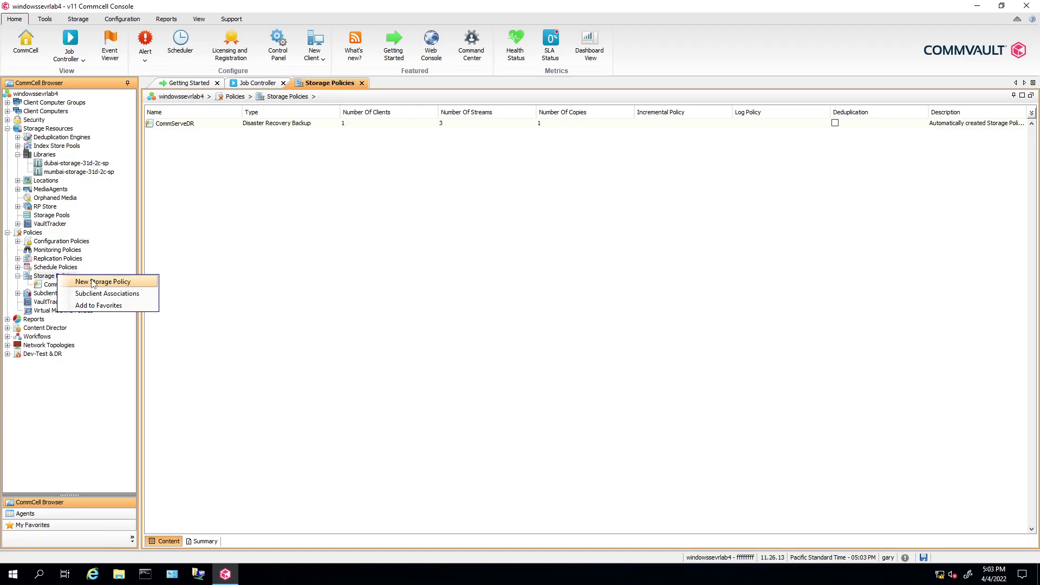
left_click(211, 230)
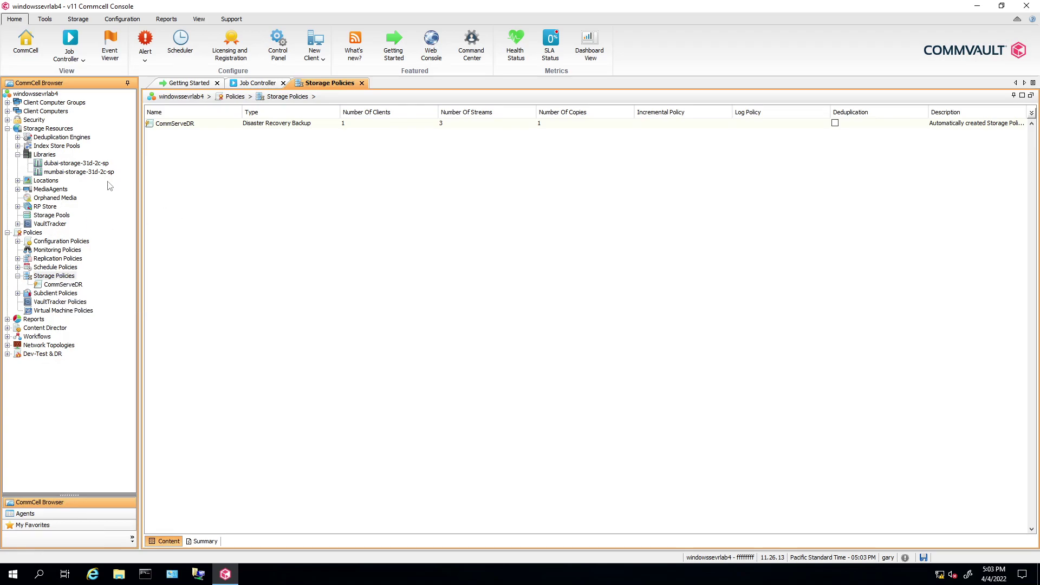
Step: Start adding a disk storage pool under Storage Resources and name it dubai-storage-31d-2c-sp
left_click(52, 217)
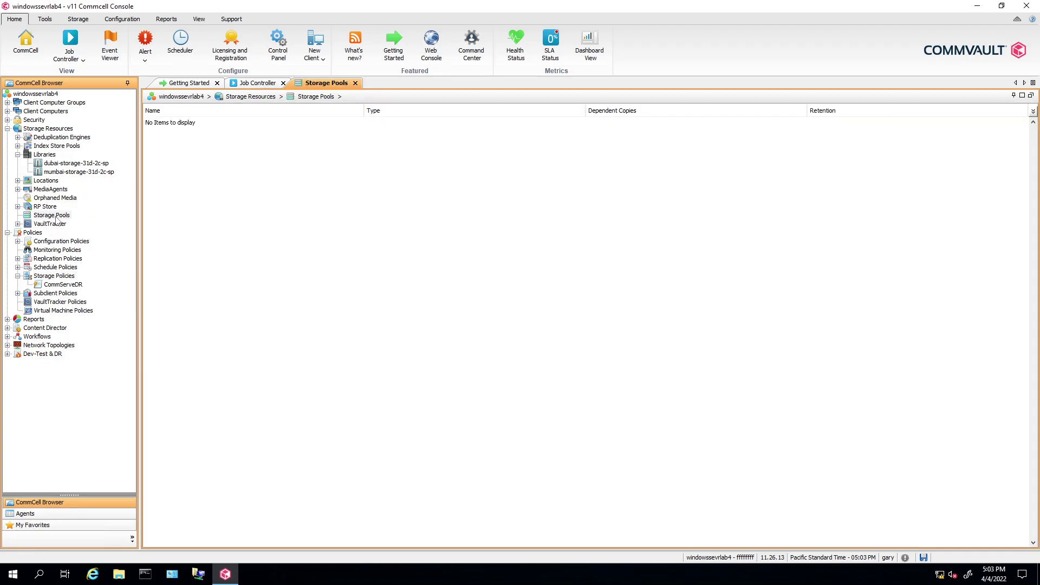
right_click(55, 217)
mouse_move(100, 223)
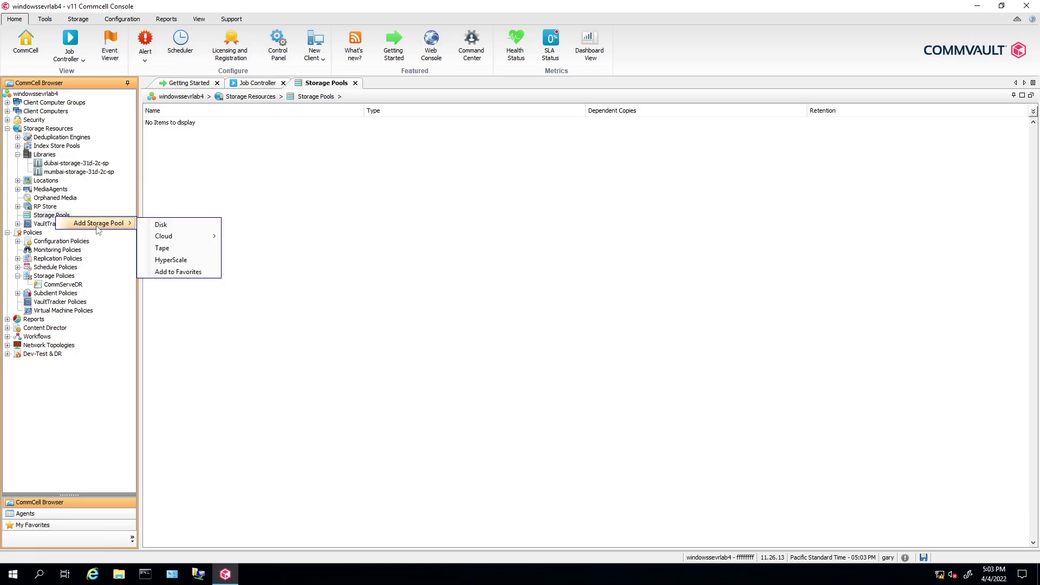
left_click(169, 227)
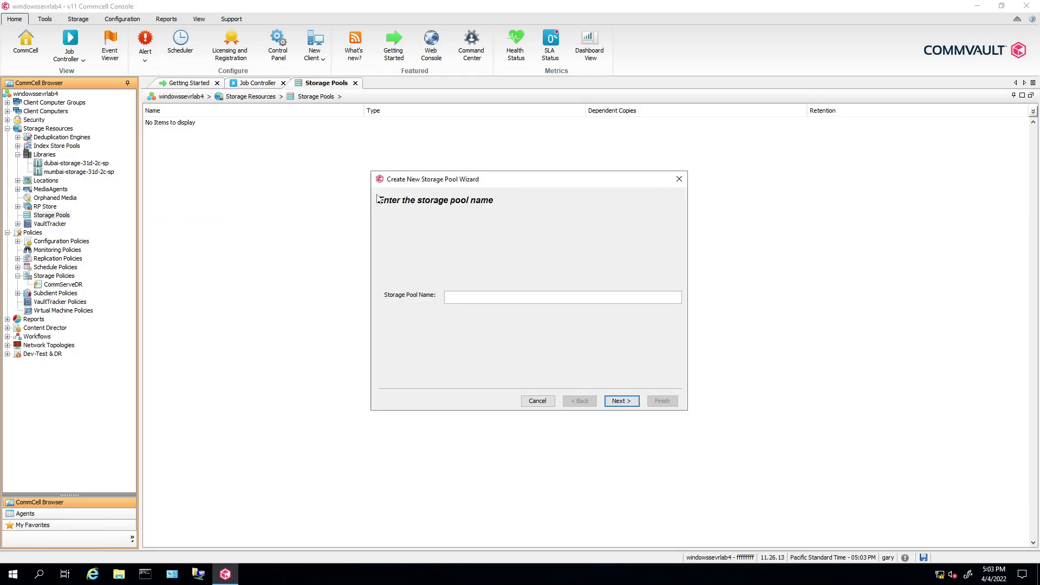
type("dubai-storage-31d-2c-sp")
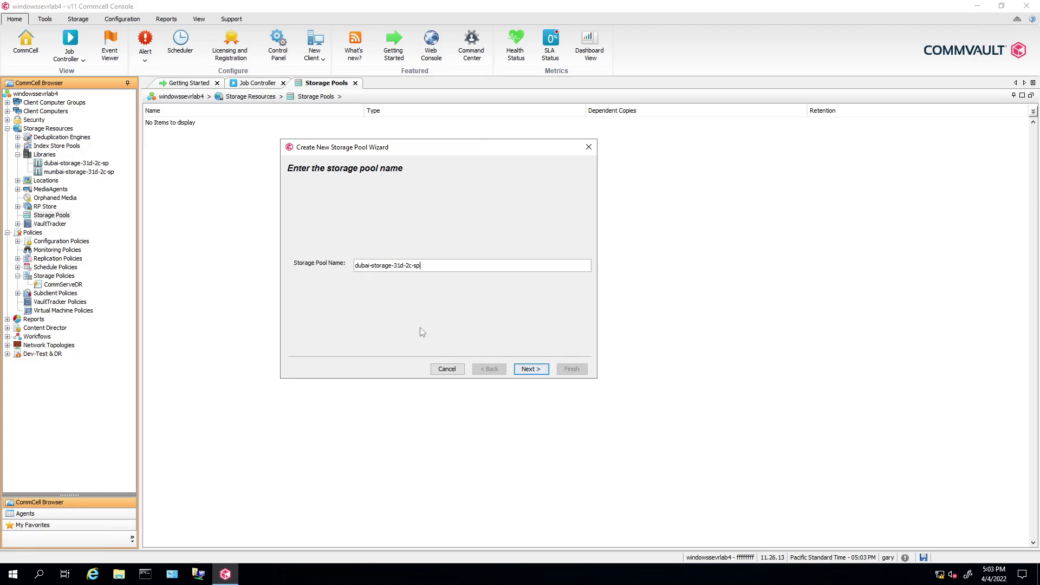
left_click(526, 373)
Step: Use the existing dubai-storage-31d-2c-sp library as the new pool's storage
left_click(562, 239)
left_click(562, 239)
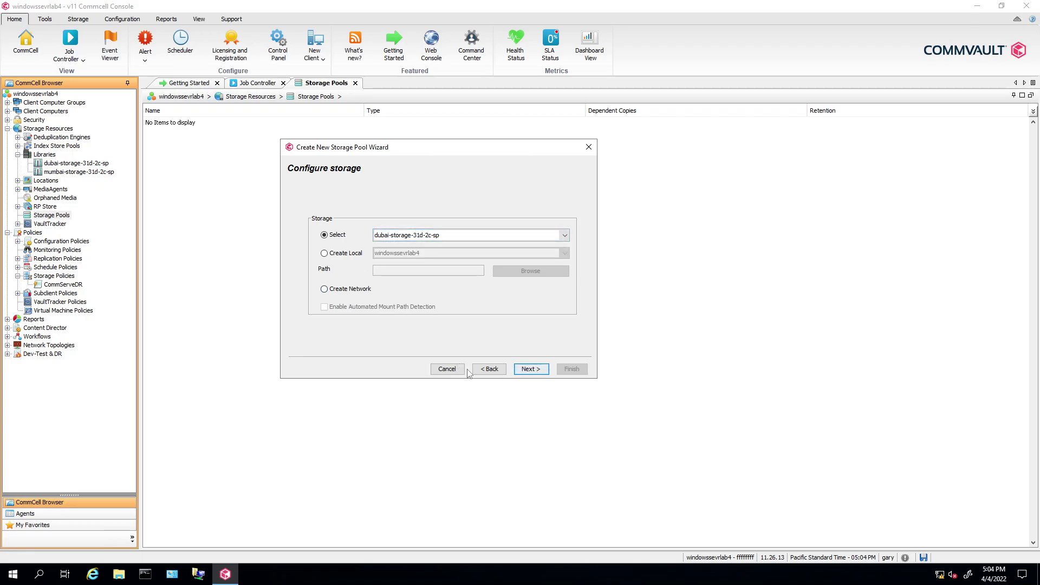
left_click(490, 369)
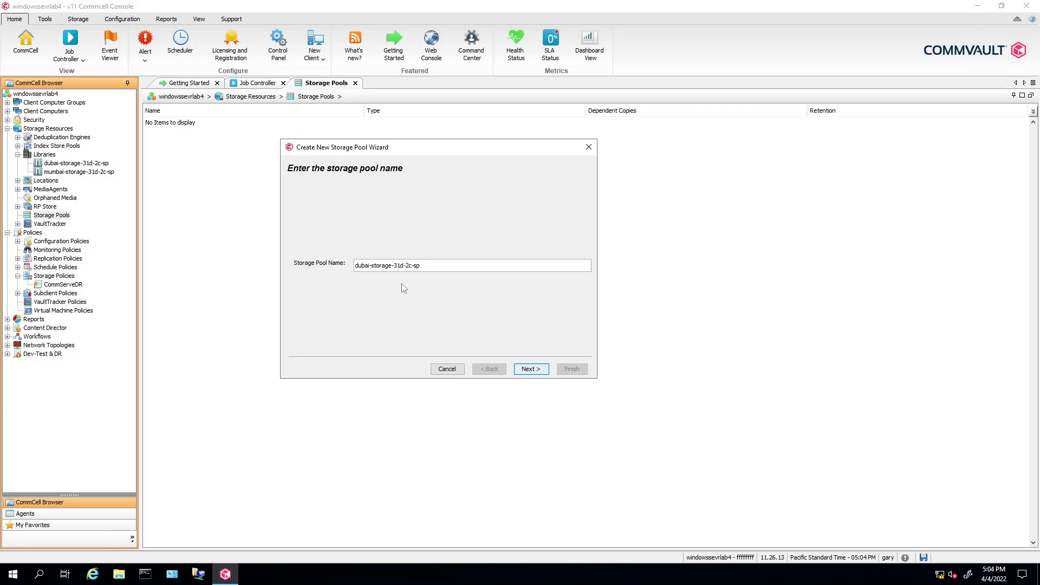
left_click(530, 372)
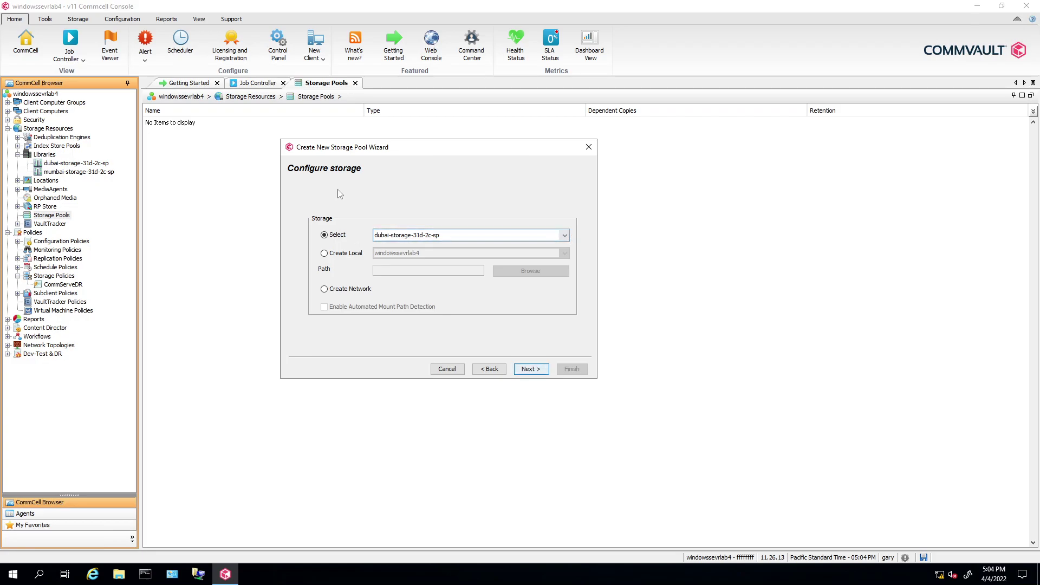
left_click(324, 255)
left_click(326, 235)
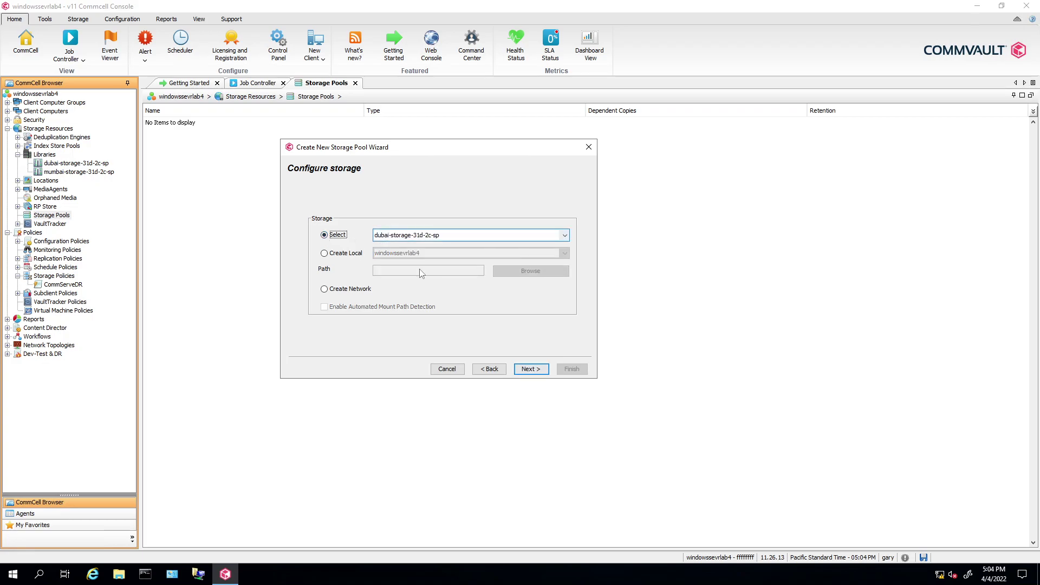
left_click(529, 369)
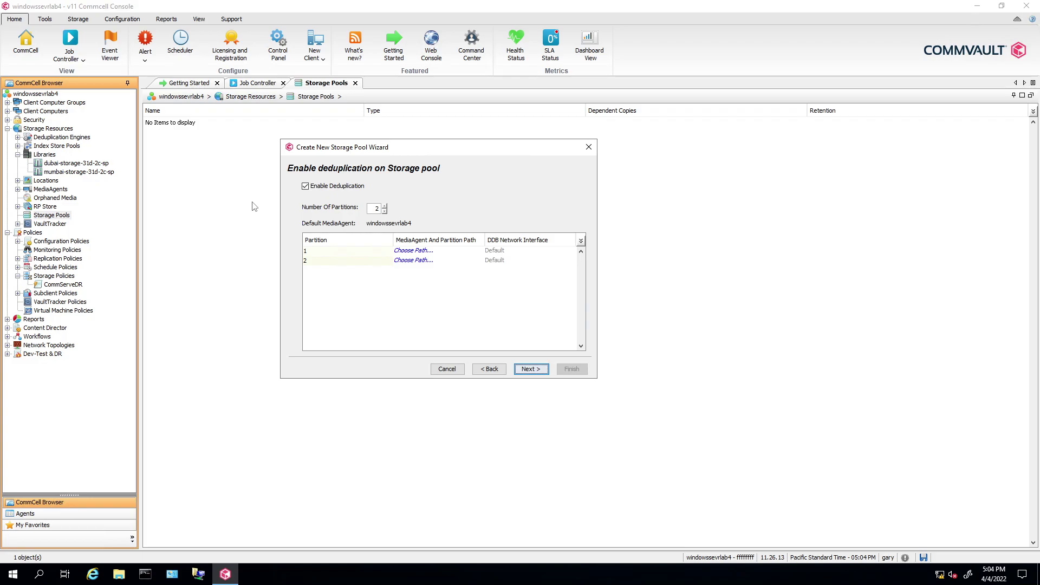
Step: Disable deduplication for the Dubai pool, leave software encryption off, and finish creating the pool
left_click(306, 186)
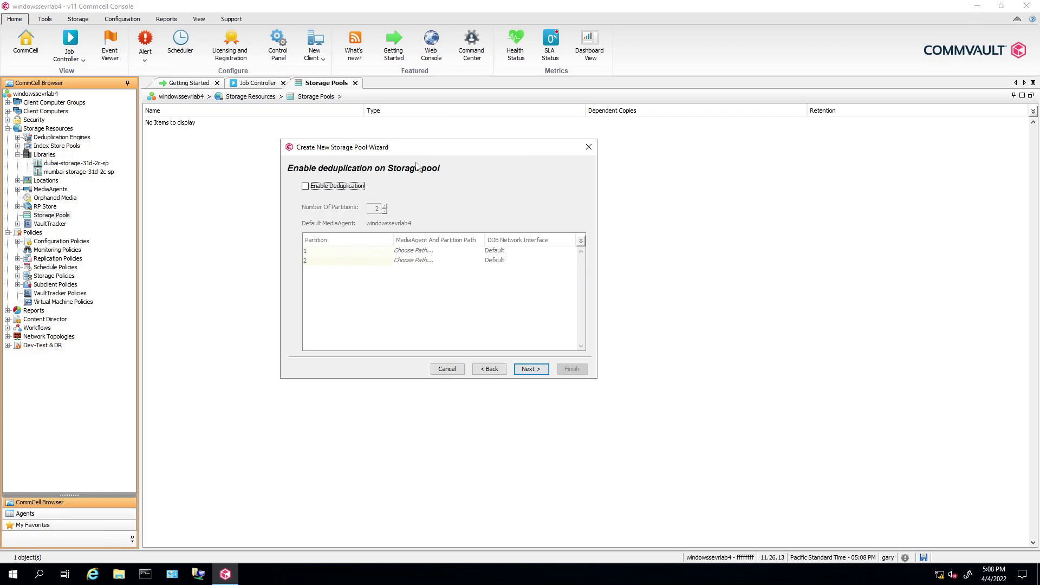
left_click(533, 372)
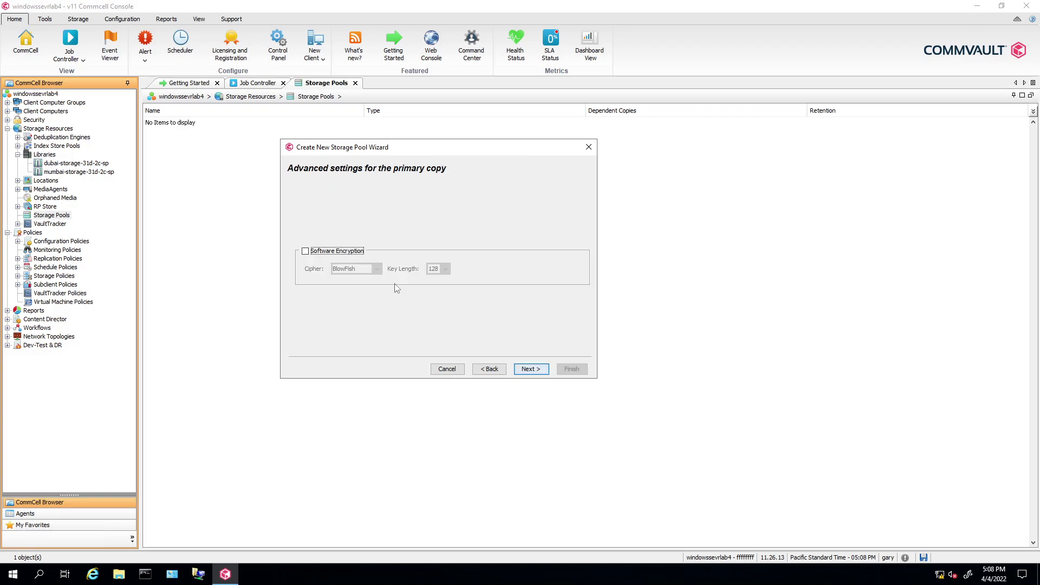
left_click(541, 376)
left_click(571, 372)
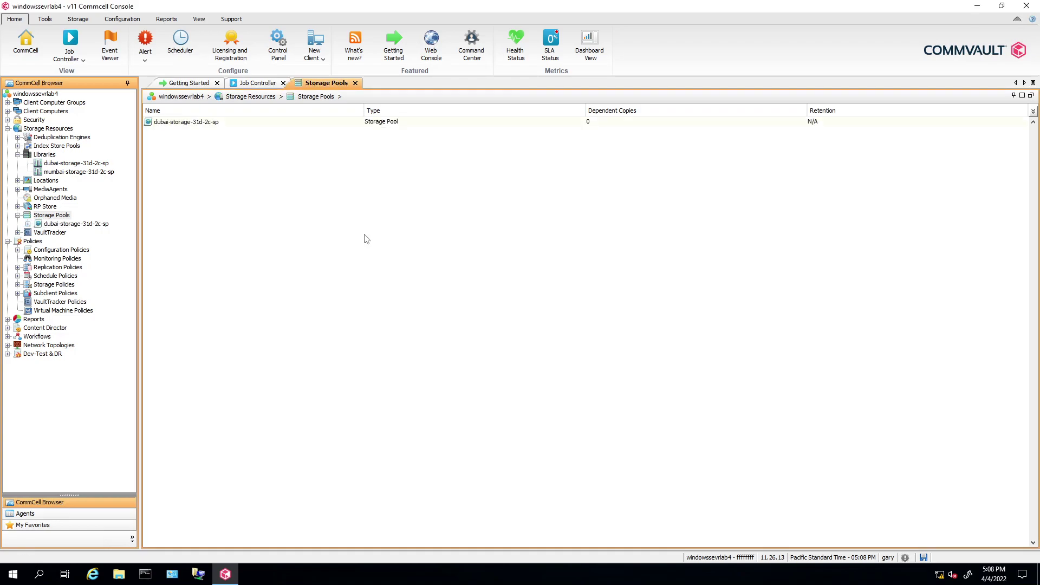
Step: Expand the Dubai storage pool down to its storage and open the library inside it
left_click(28, 224)
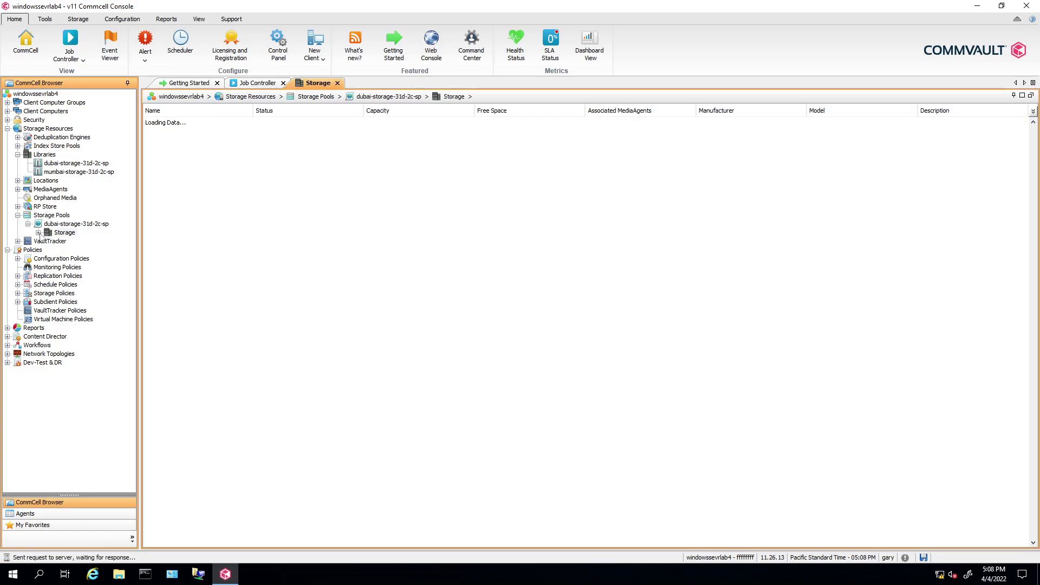
left_click(38, 233)
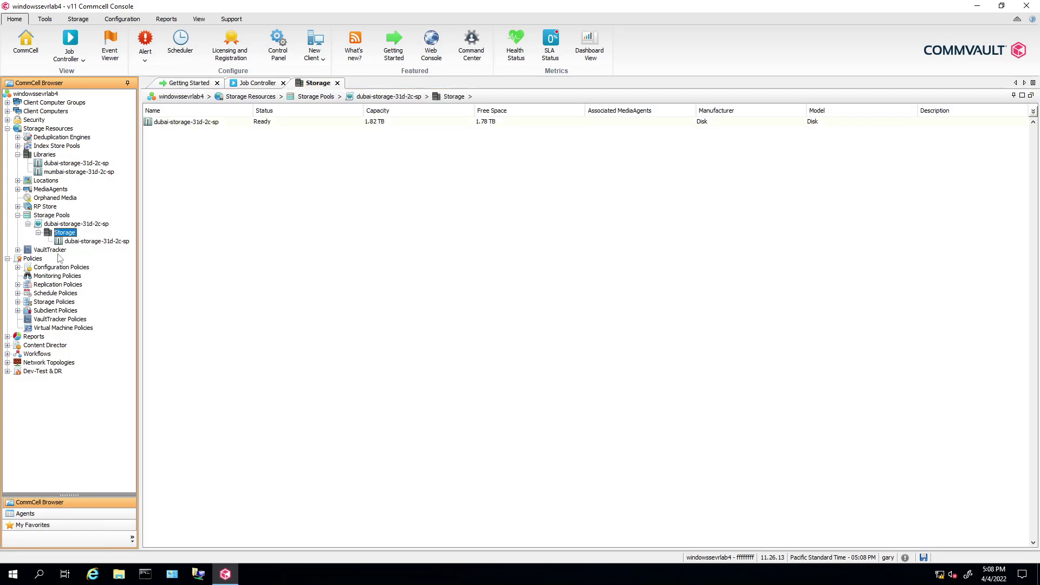
left_click(95, 242)
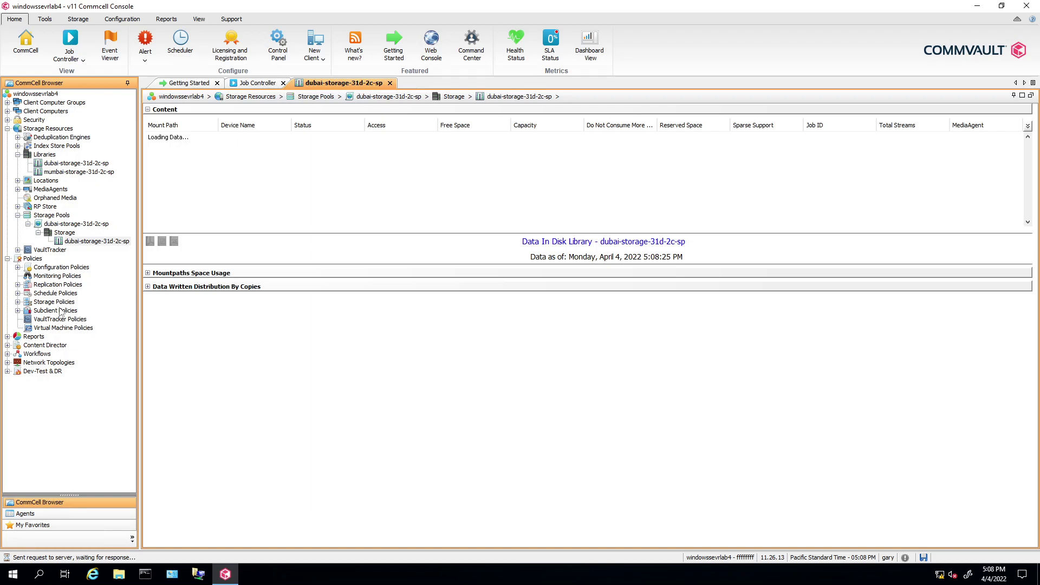
Step: Expand the storage policies and view the contents of the mumbai-storage-31d-2c-sp library
left_click(18, 302)
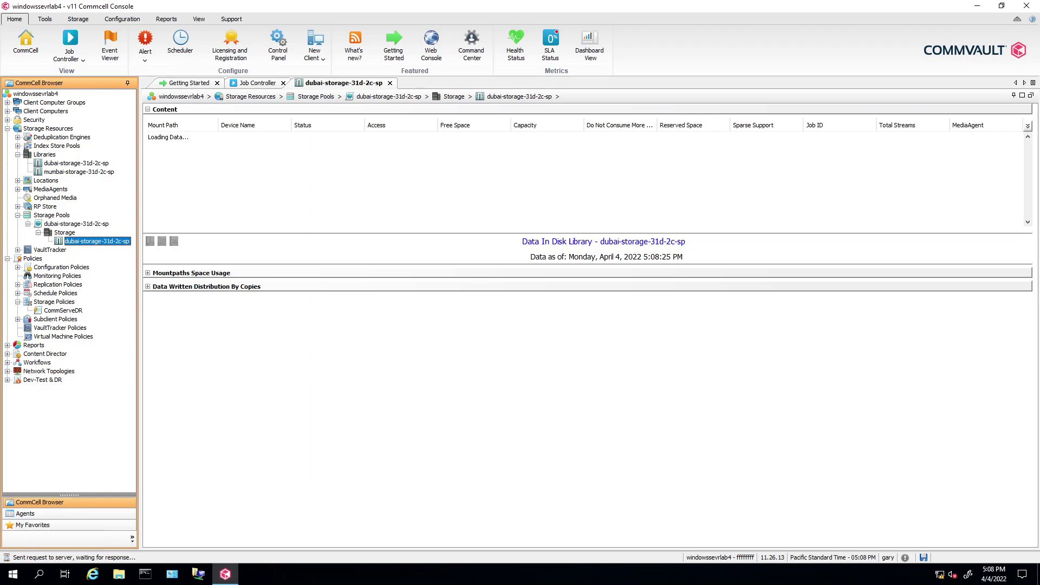
left_click(66, 173)
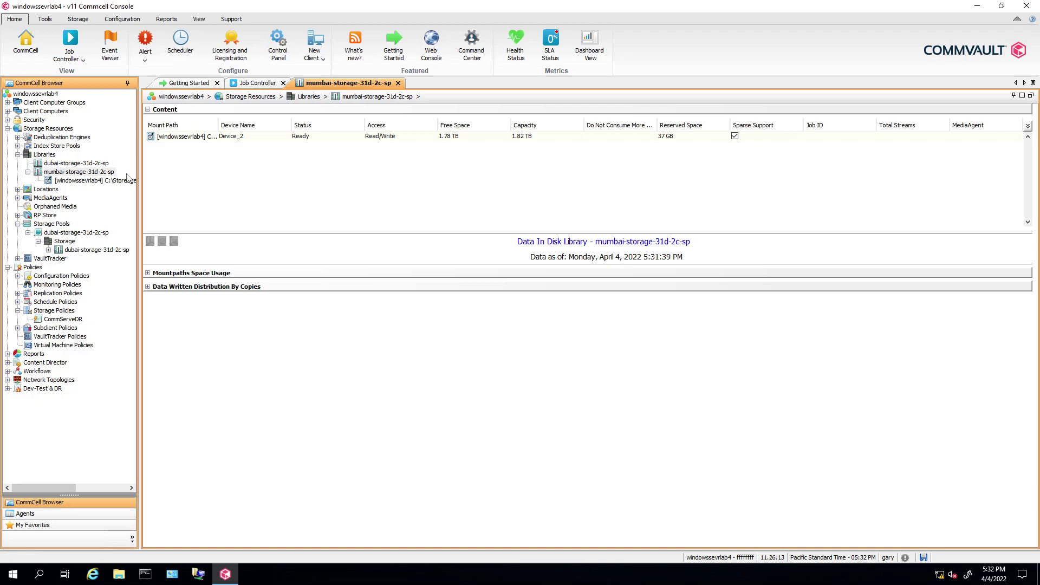
right_click(68, 242)
mouse_move(99, 252)
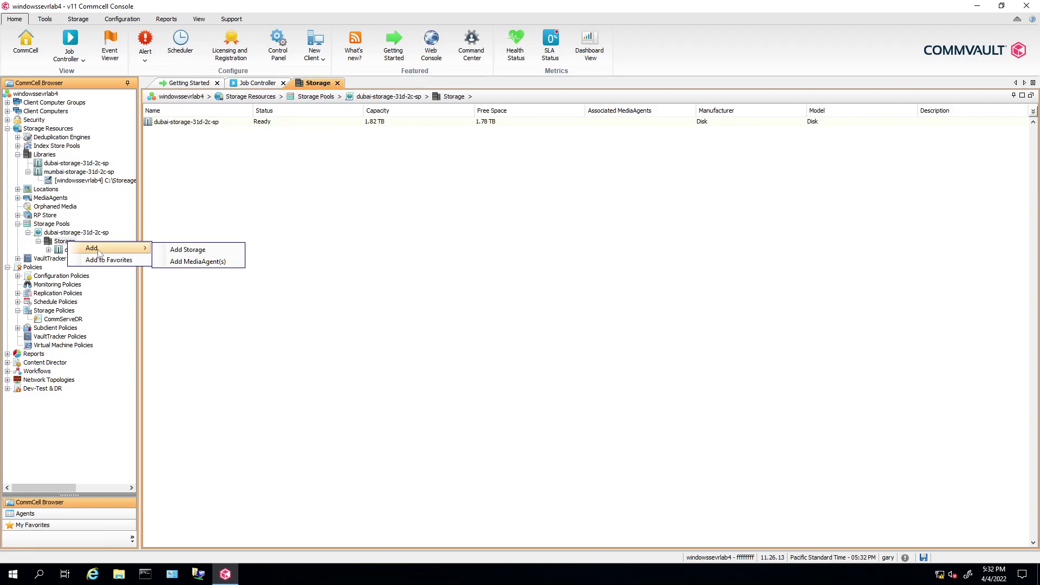
left_click(185, 250)
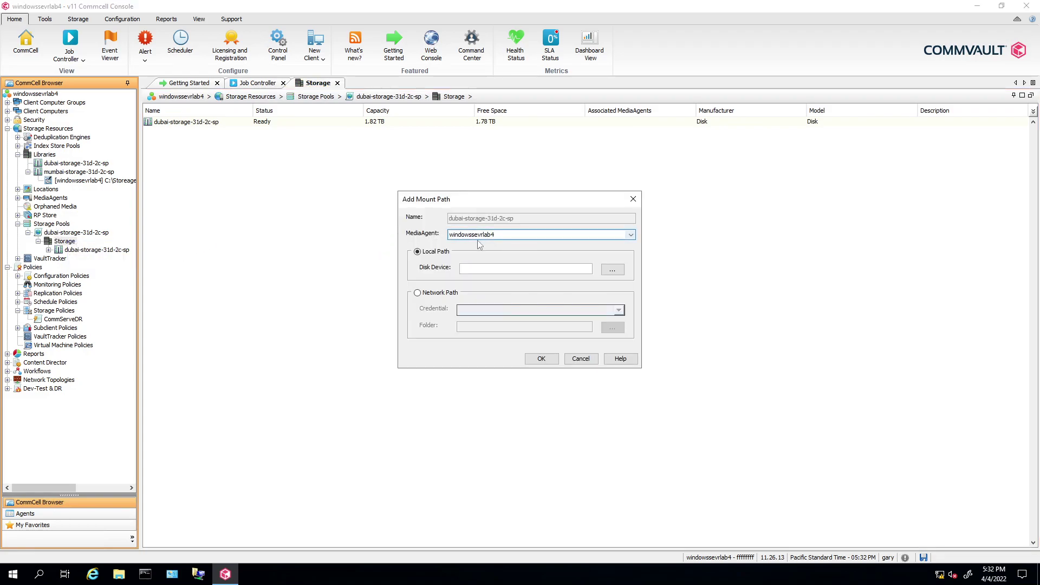
left_click(632, 200)
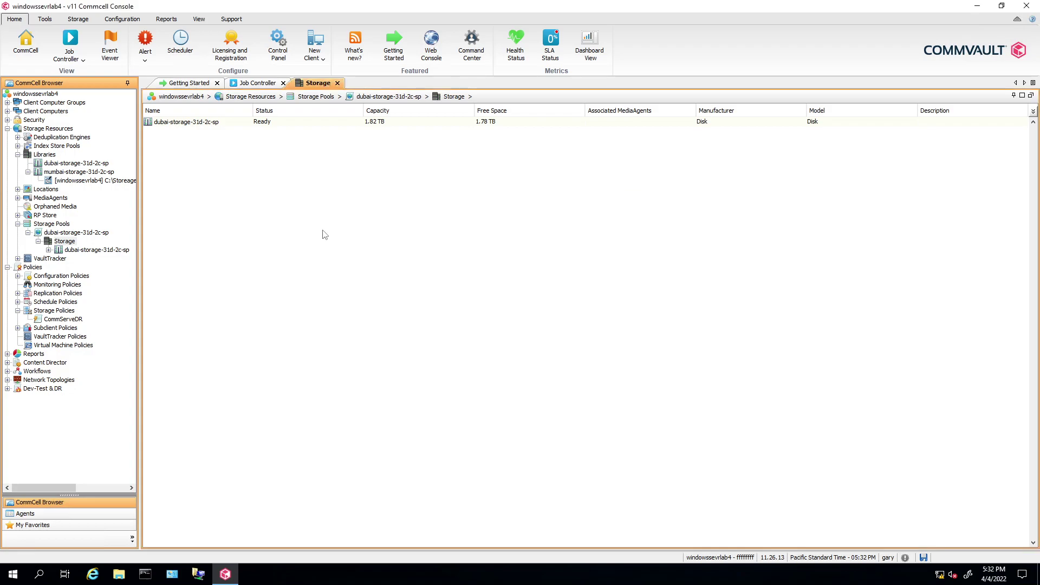
Step: Start adding a second disk storage pool and name it mumbai-storage-31d-2c-sp
left_click(50, 225)
right_click(49, 224)
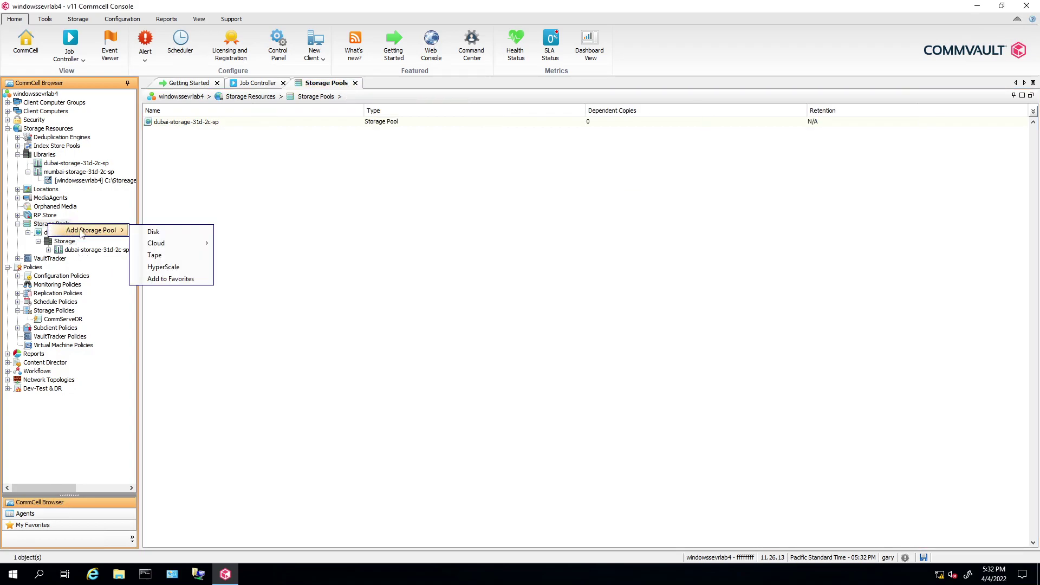
left_click(153, 233)
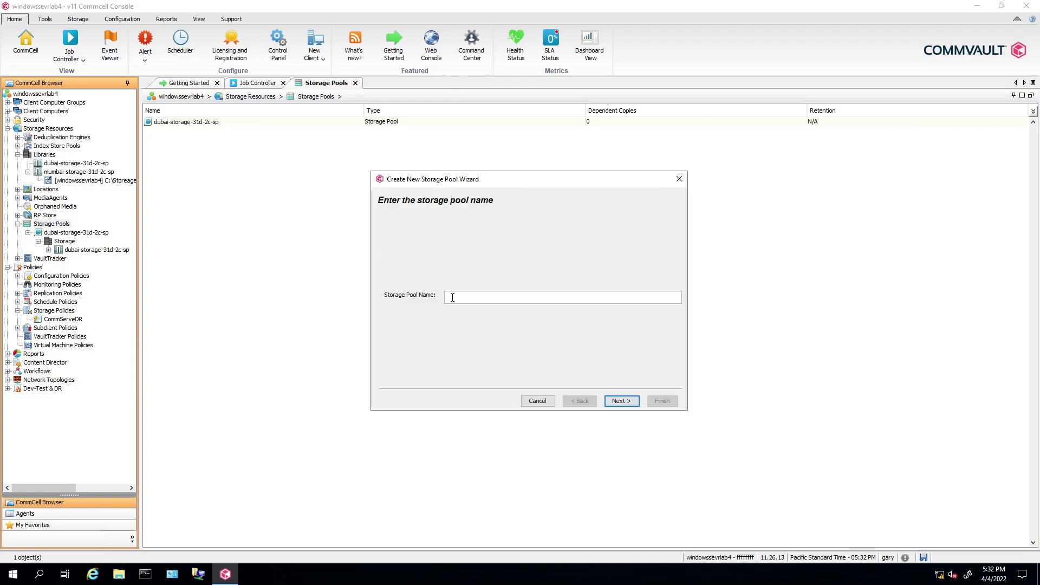
type("mumbai-storage-31d-2c-sp")
left_click(608, 403)
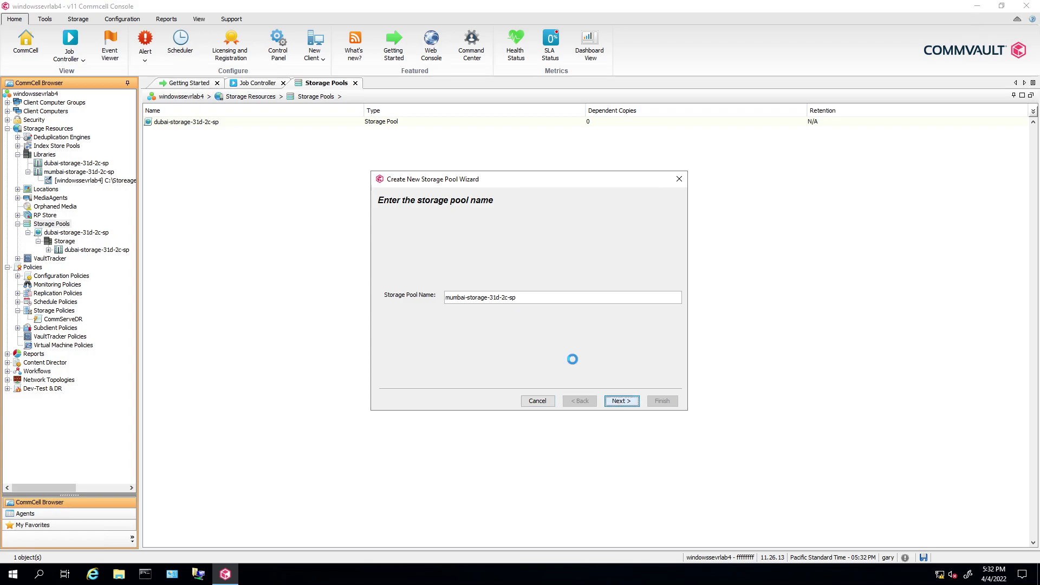
Step: Choose the existing Mumbai library as the second pool's storage and continue to its deduplication settings
left_click(553, 228)
left_click(459, 247)
left_click(518, 361)
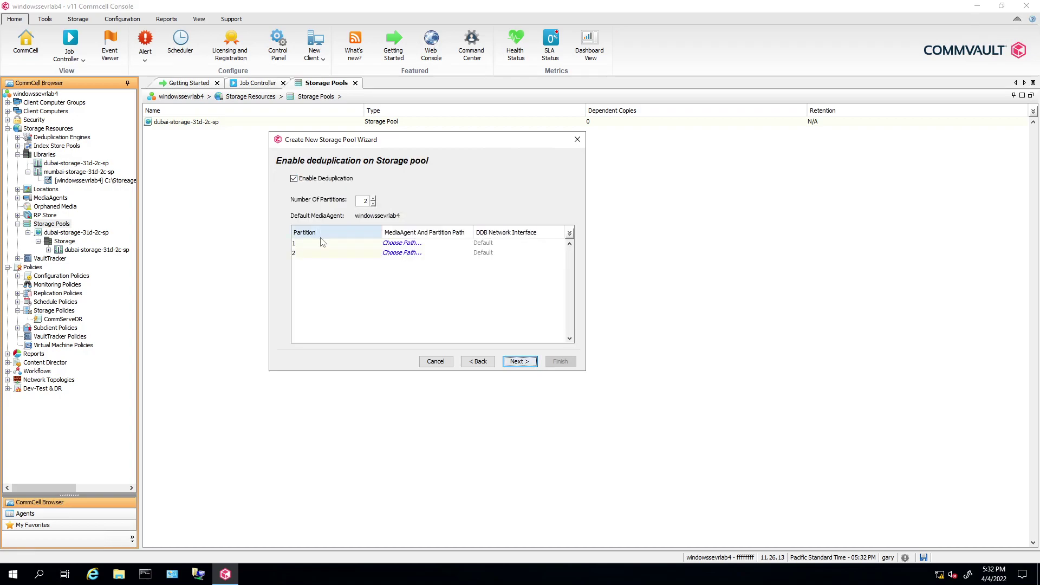
Step: Set the path of deduplication partition 1 to C:\DedupDatabase1, keeping the default advanced settings
left_click(410, 244)
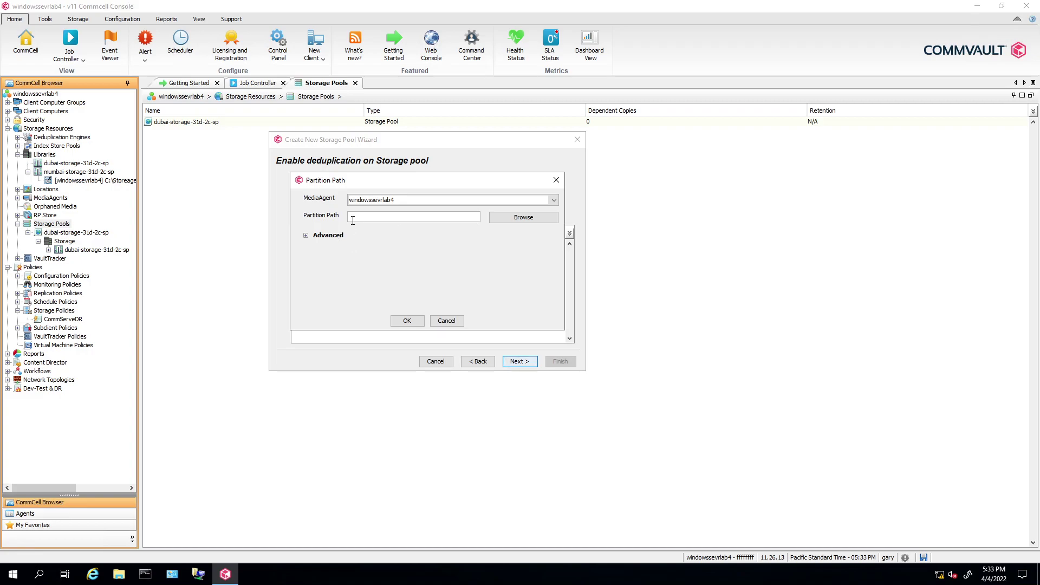
left_click(514, 222)
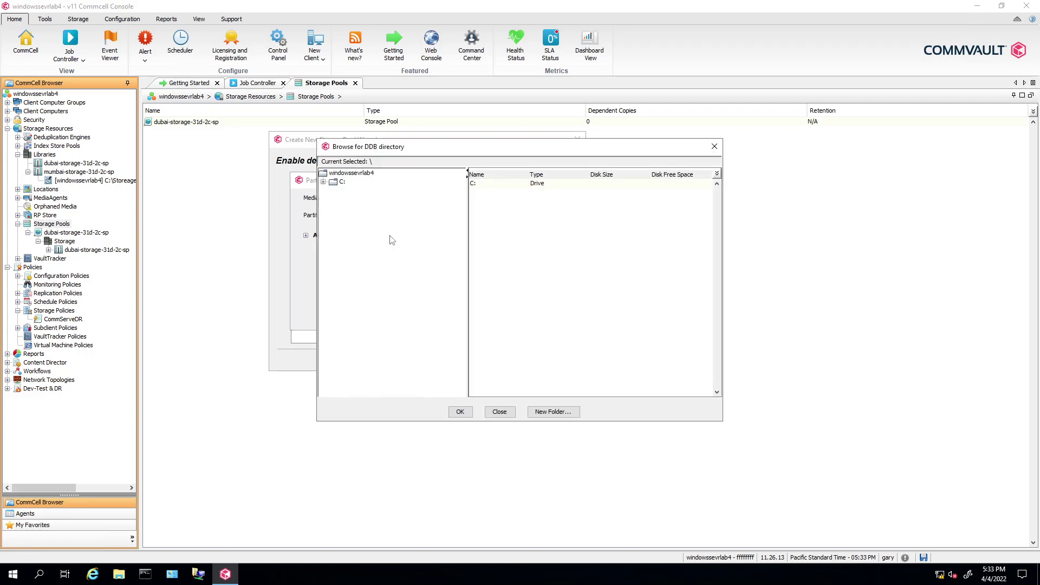
left_click(323, 183)
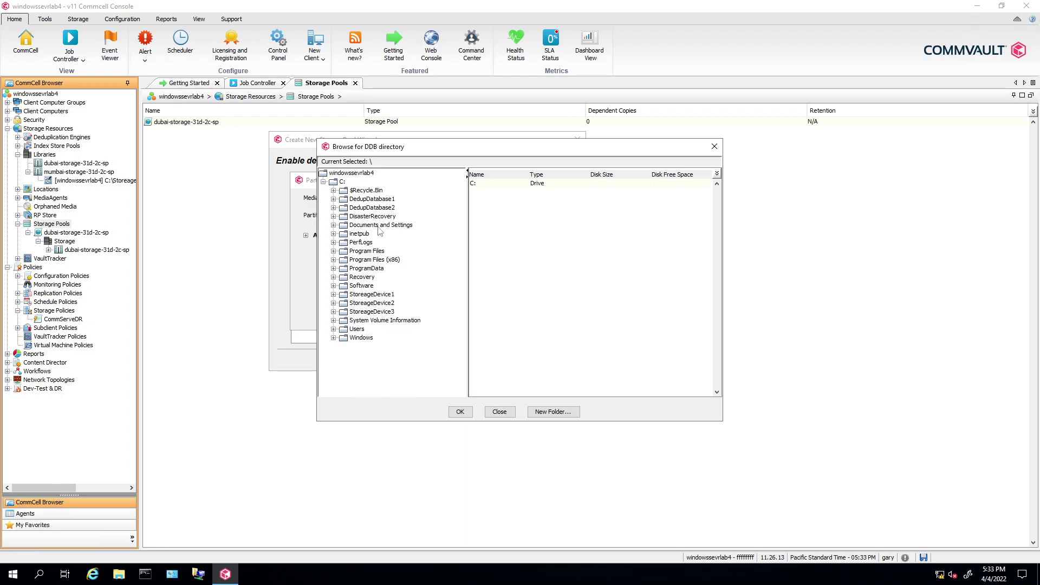
left_click(373, 199)
left_click_drag(416, 152, 372, 119)
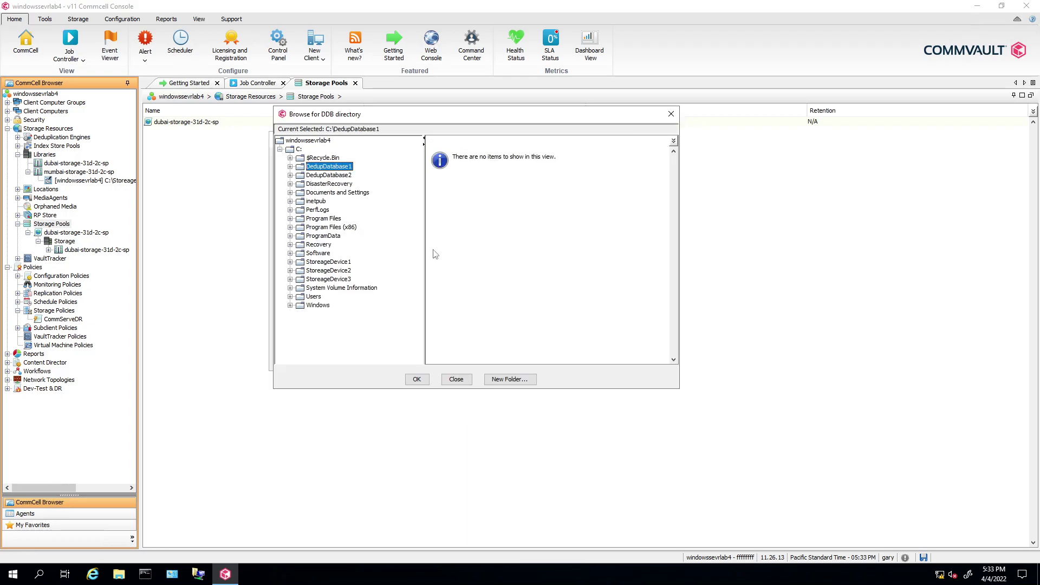
left_click(417, 379)
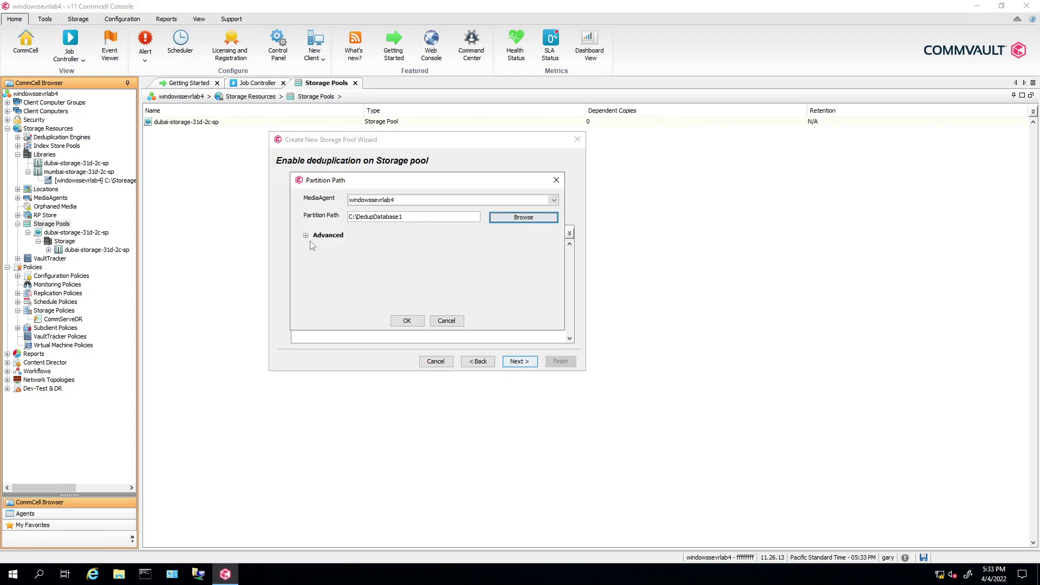
left_click(306, 236)
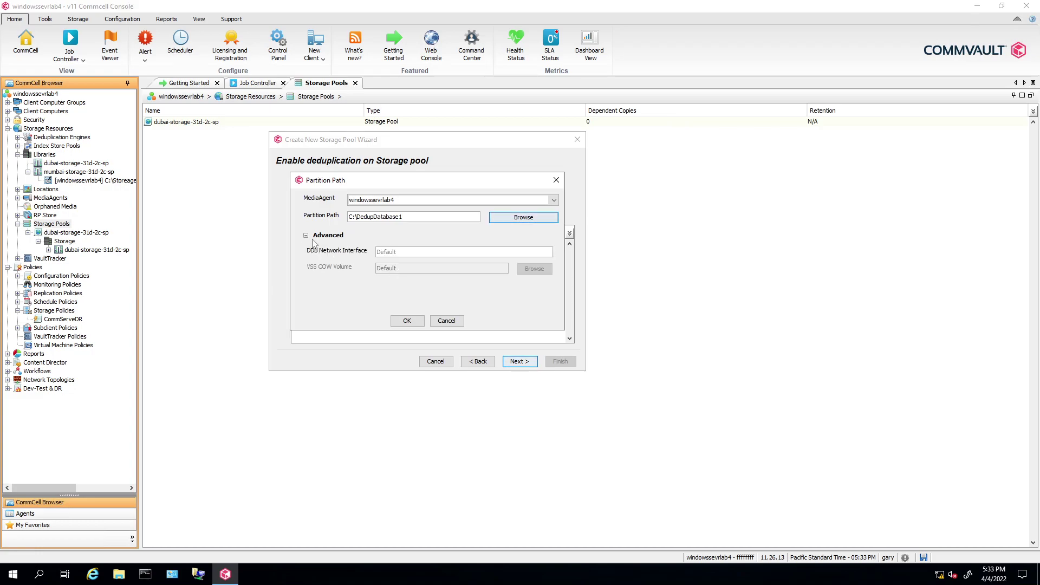
left_click(407, 321)
Step: Set deduplication partition 2's path to C:\DedupDatabase2 and finish creating the Mumbai storage pool without software encryption
left_click(396, 253)
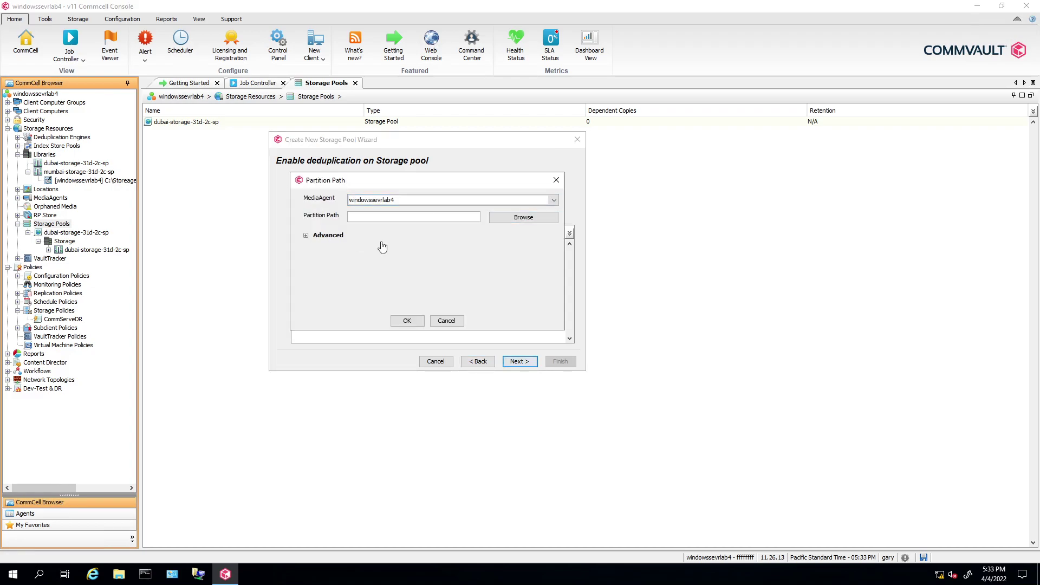
left_click(524, 217)
left_click(323, 181)
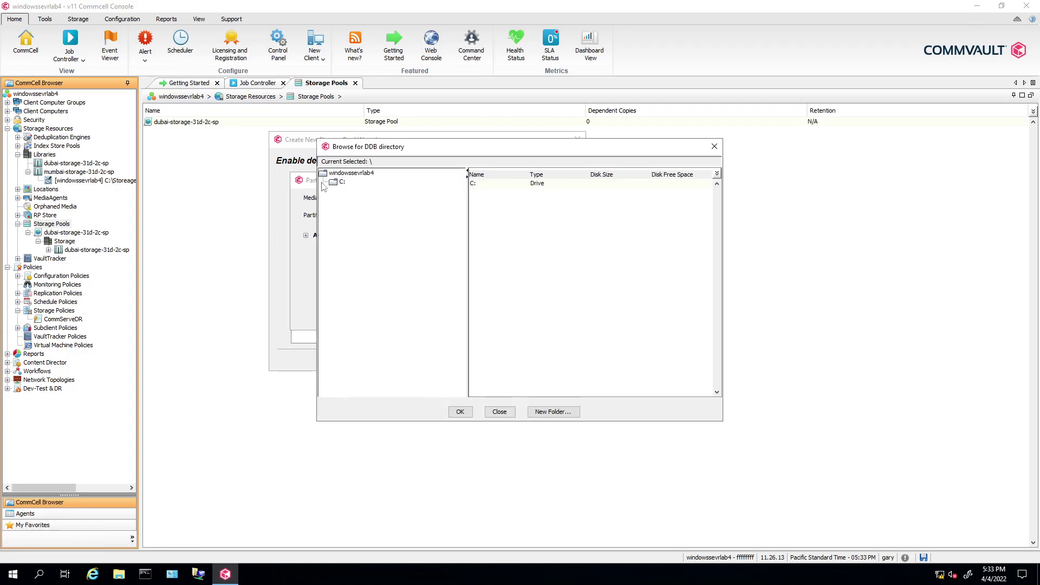
left_click(370, 207)
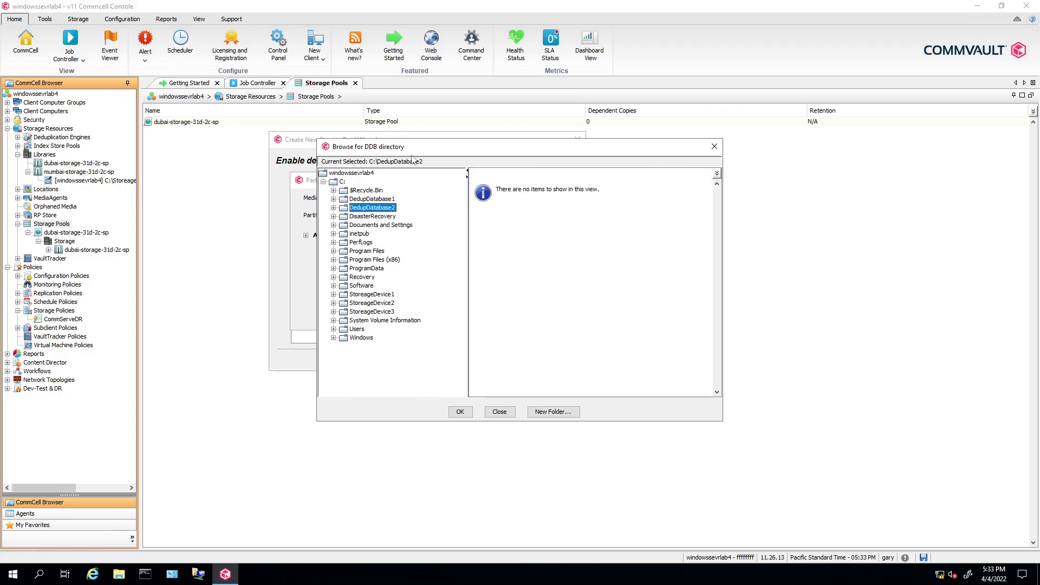
left_click(390, 379)
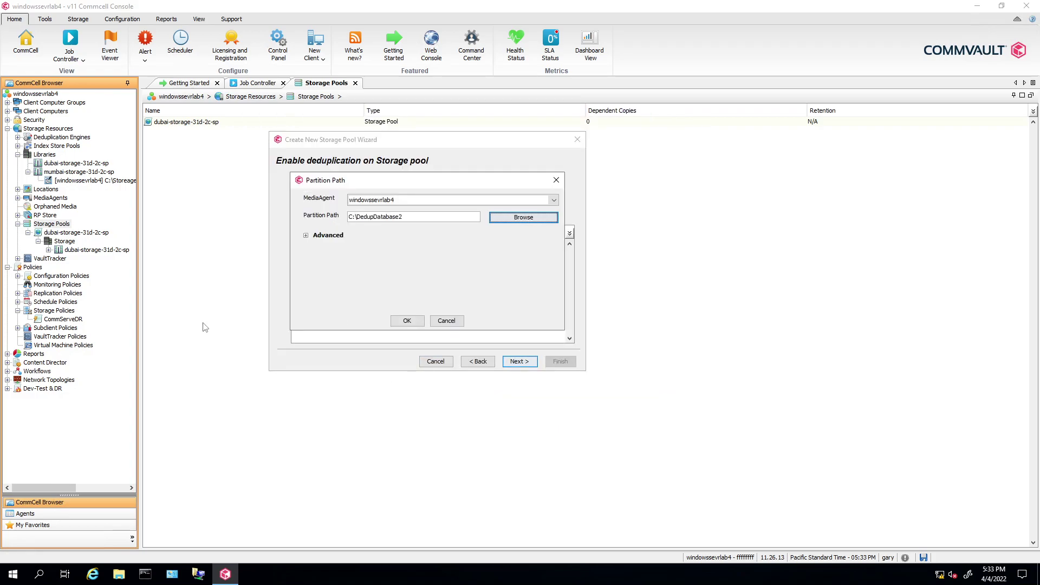
left_click(407, 321)
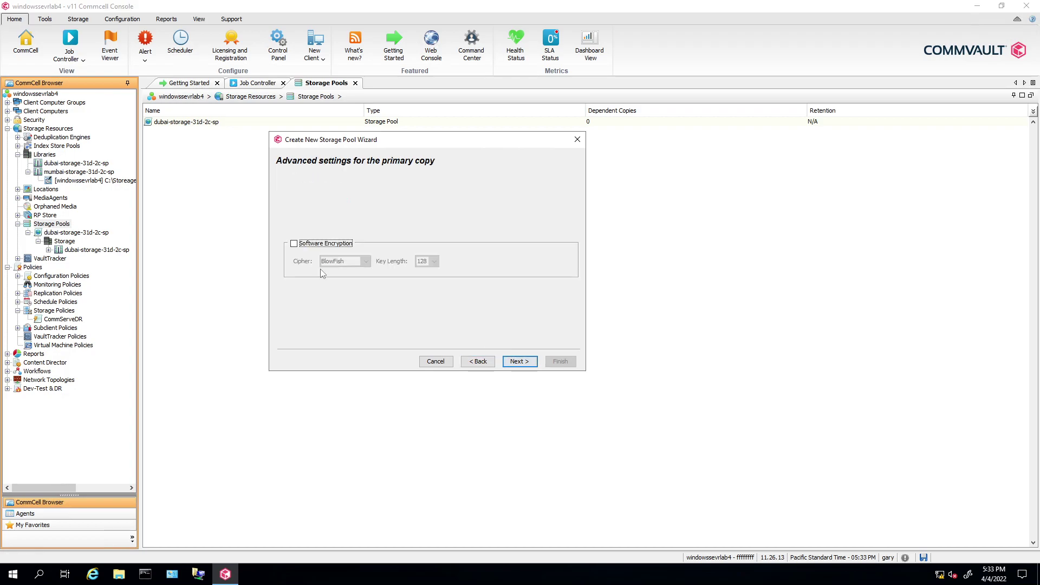
left_click(519, 361)
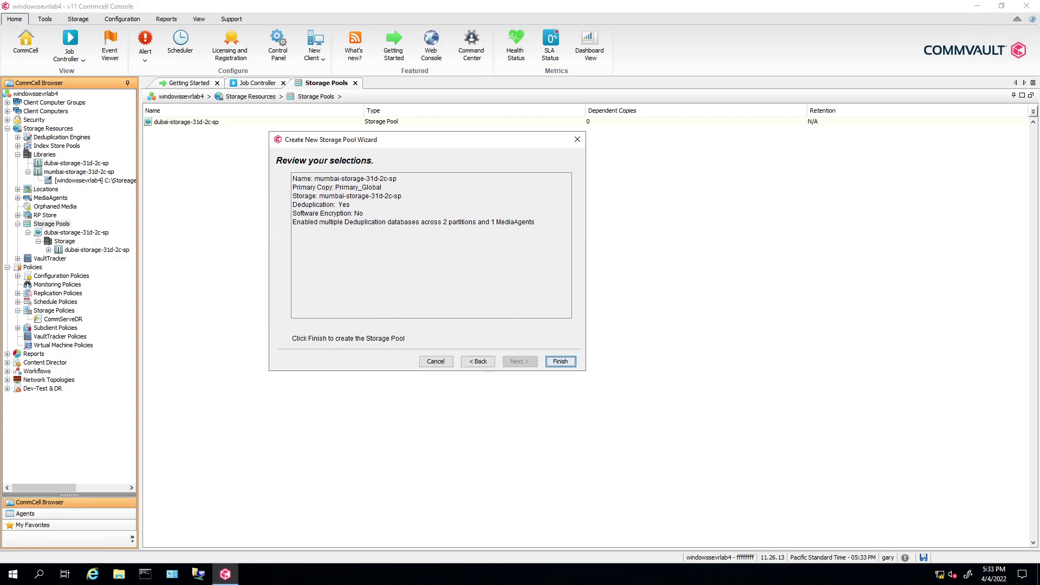
left_click(559, 361)
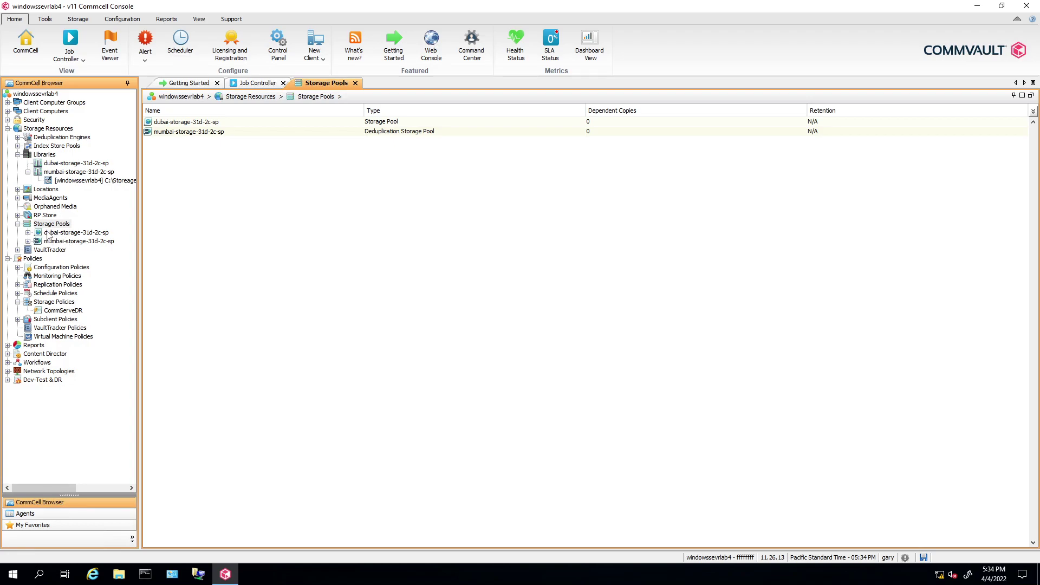
Step: Expand the Dubai and Mumbai storage pools and examine their contents, including Mumbai's deduplication engines and storage
left_click(28, 241)
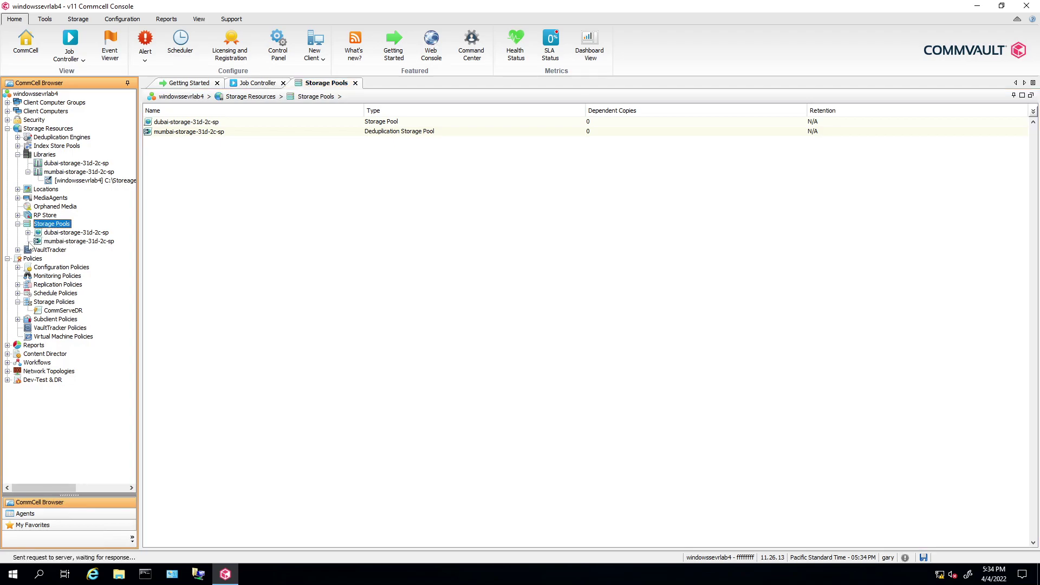
left_click(65, 242)
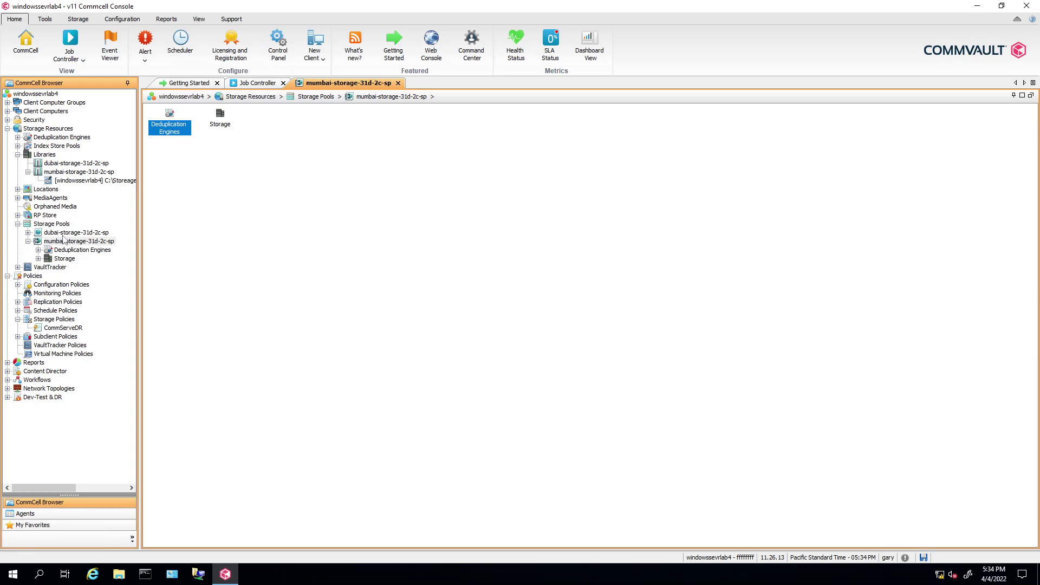
double_click(59, 233)
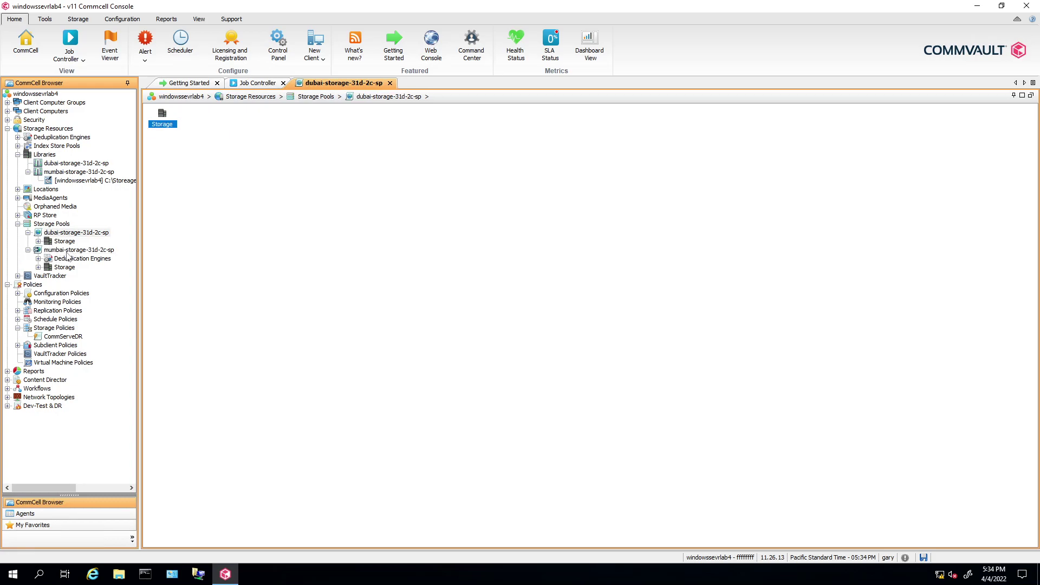
left_click(38, 259)
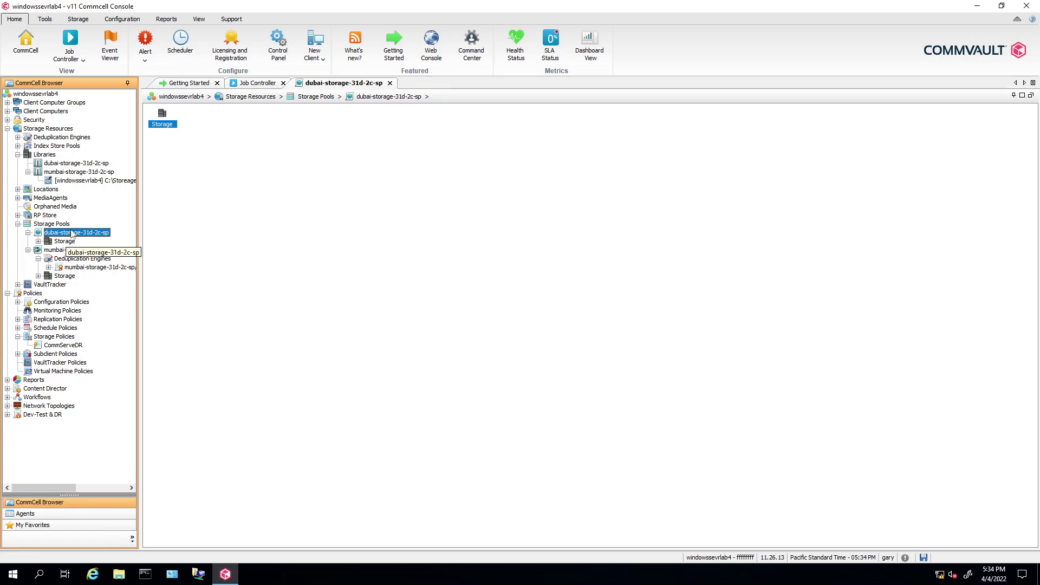
left_click(70, 250)
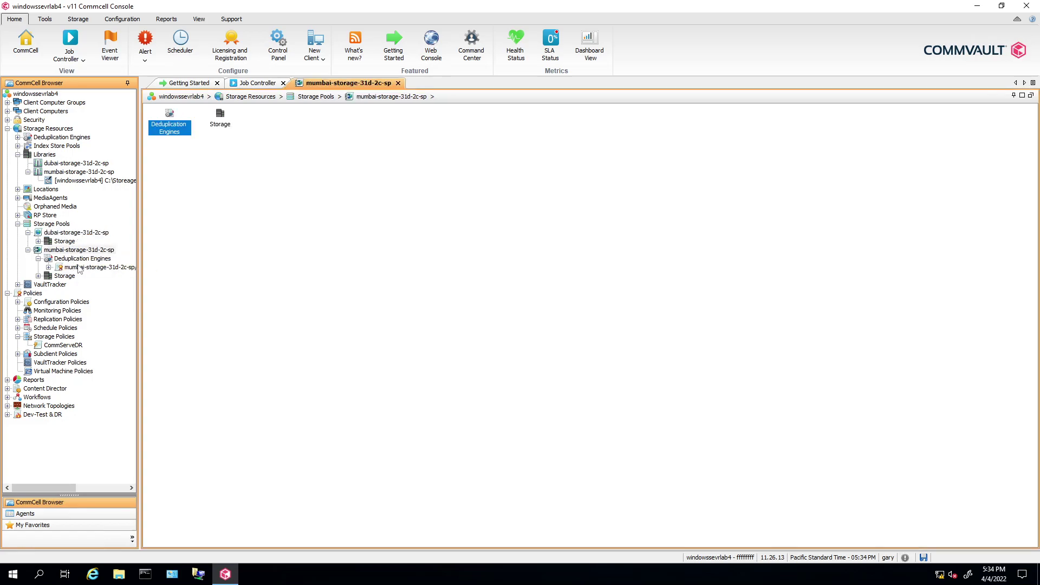
left_click(38, 276)
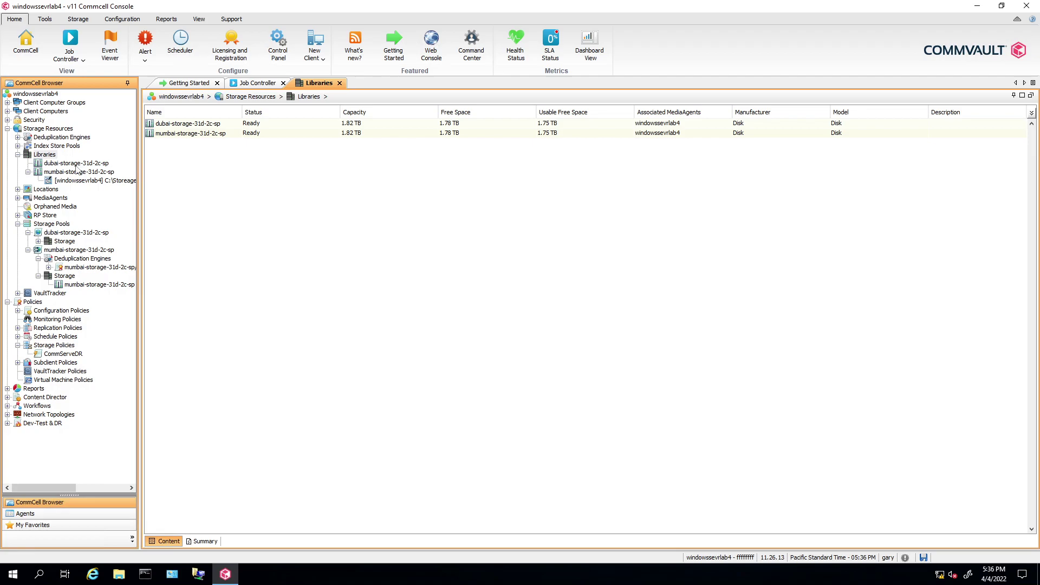
Step: Review the lists of libraries, storage pools and storage policies to compare the Dubai and Mumbai entries
left_click(47, 156)
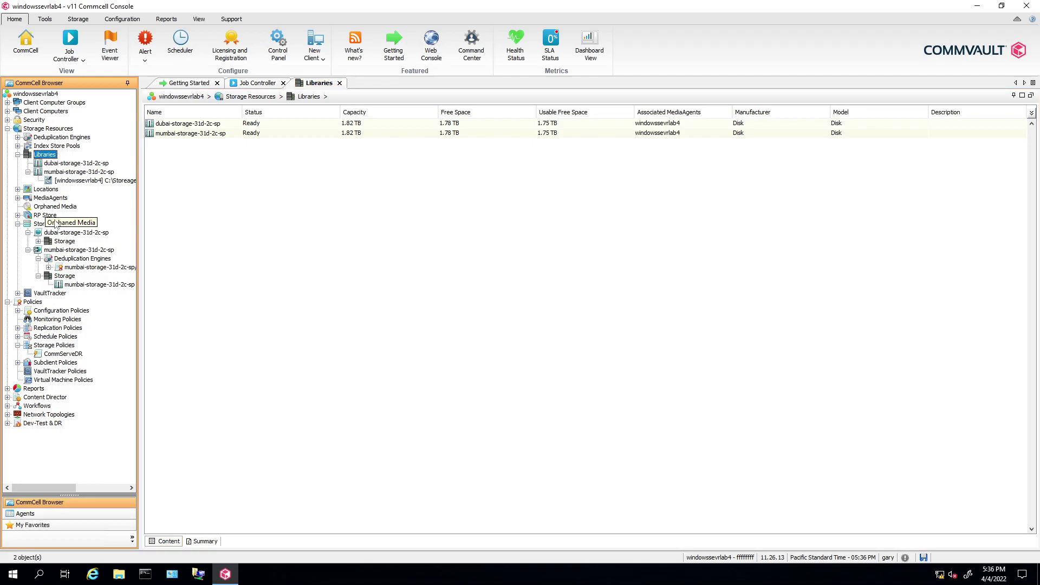
left_click(39, 227)
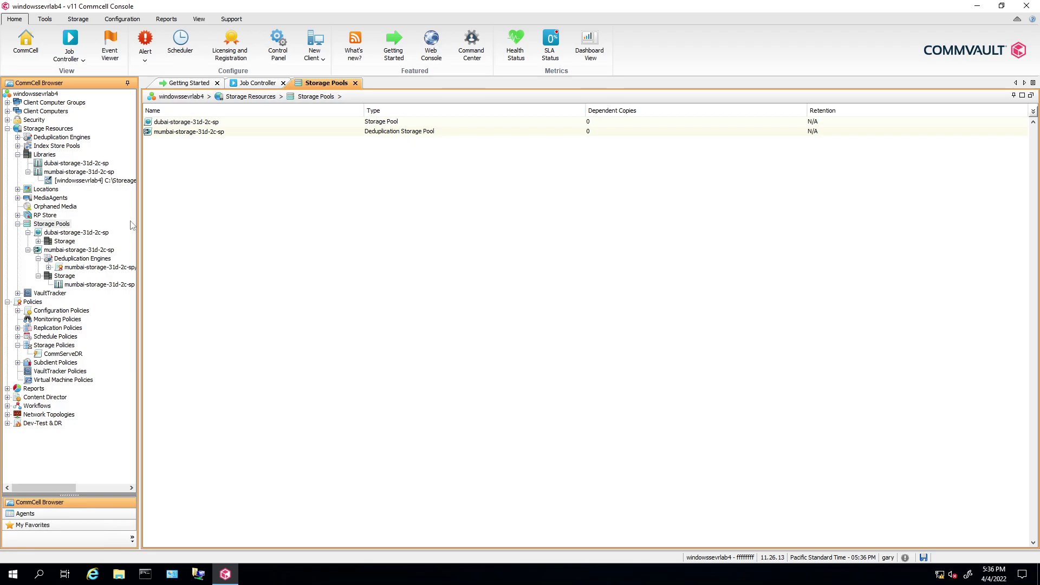
left_click(45, 155)
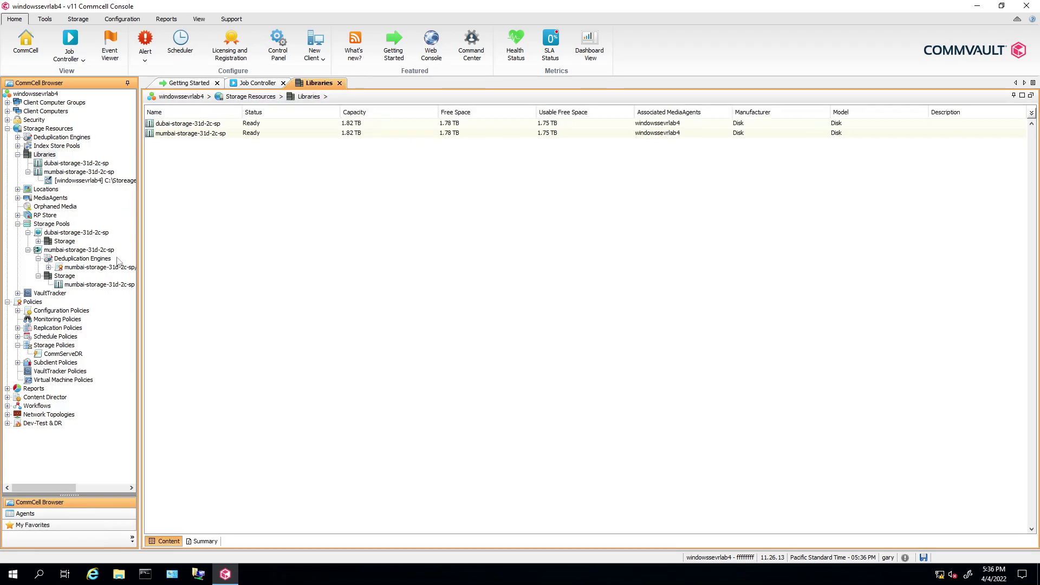
left_click(53, 223)
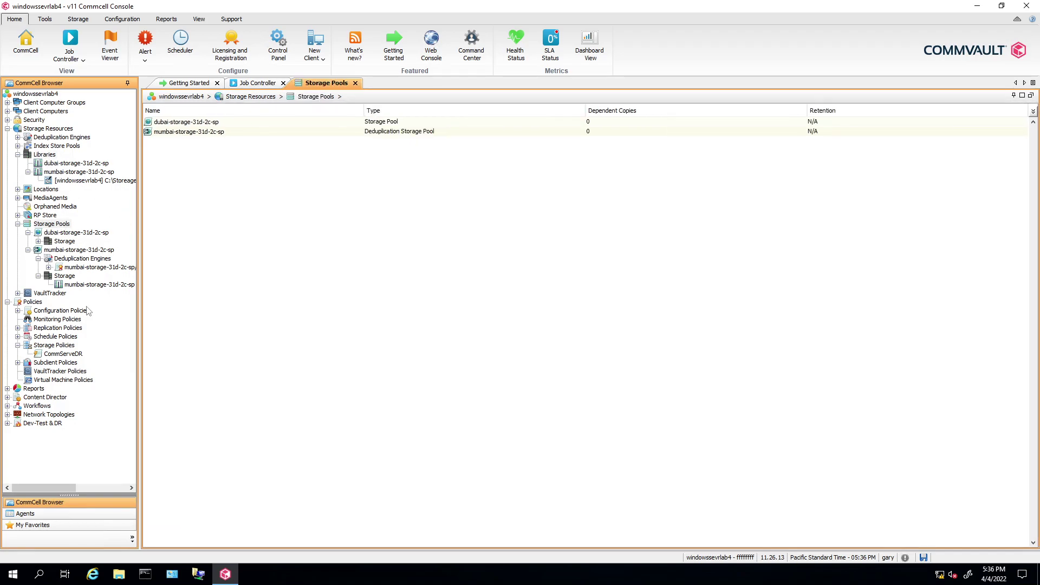
left_click(61, 346)
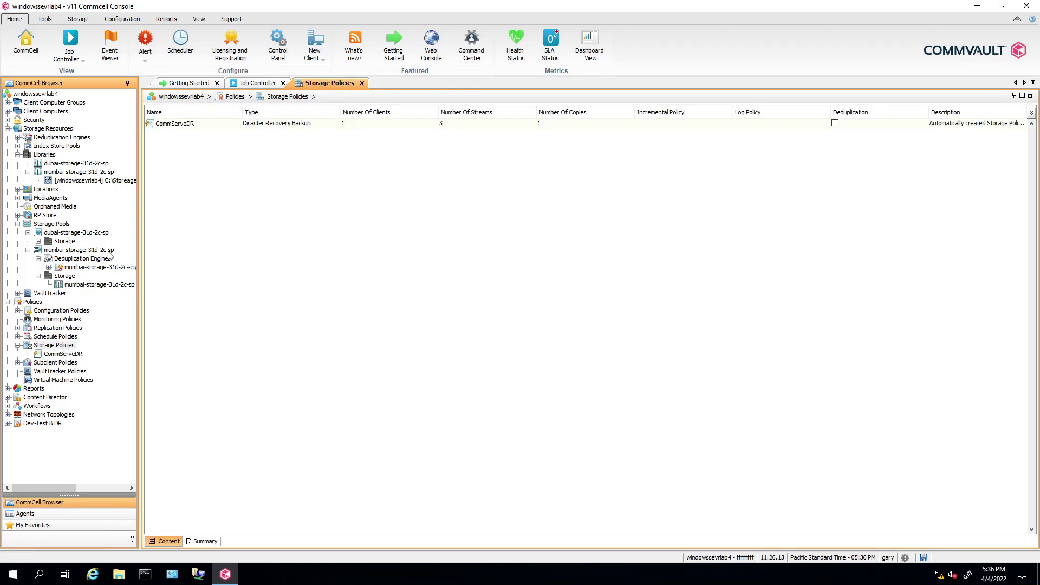
left_click(45, 157)
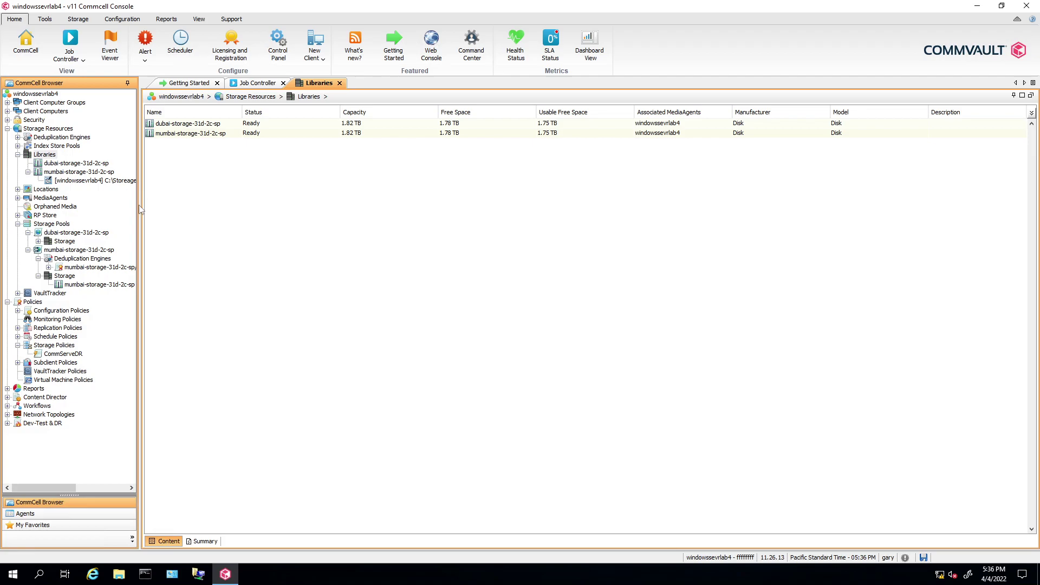
left_click(57, 225)
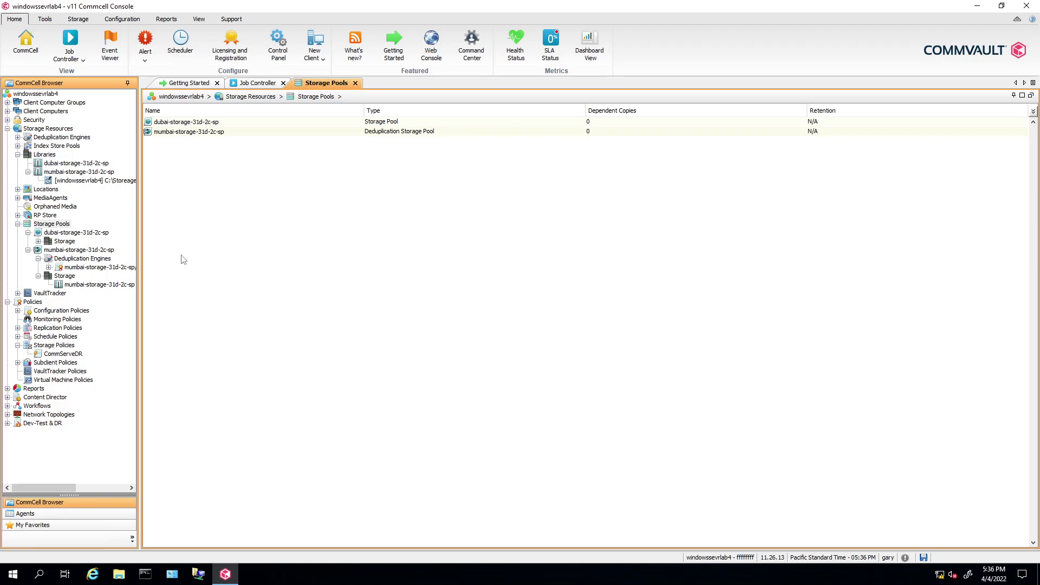
left_click(57, 346)
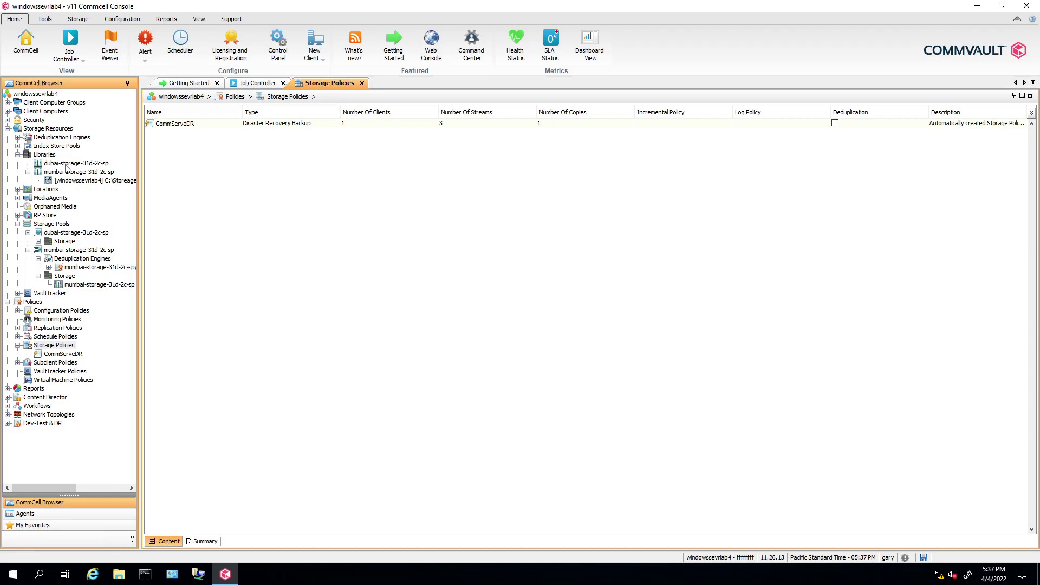
left_click(60, 226)
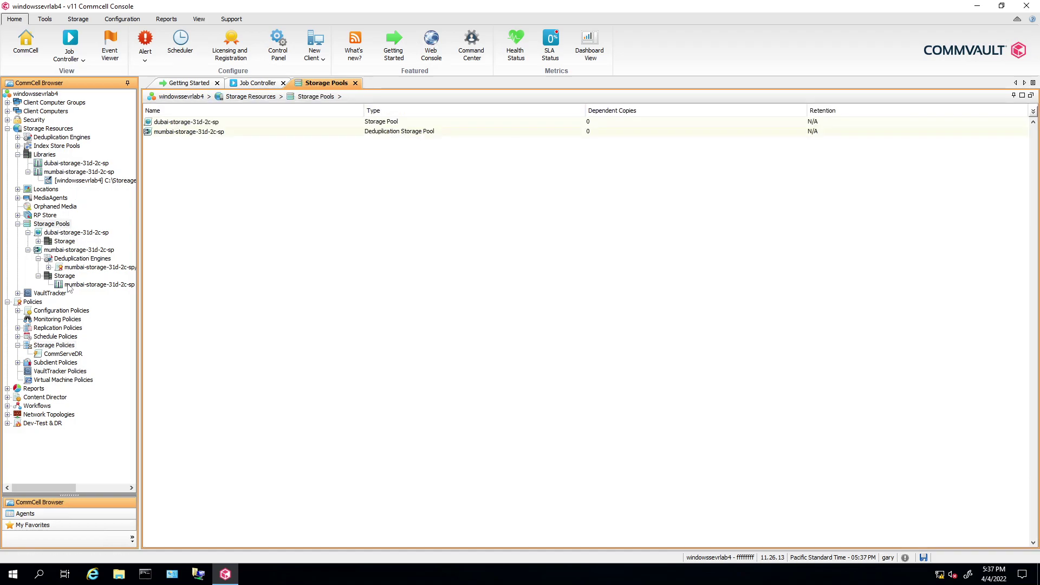
Step: Start a new Data Protection and Archiving storage policy named mumbai-storage-31d-2c-sp and continue to its storage pool selection
left_click(61, 346)
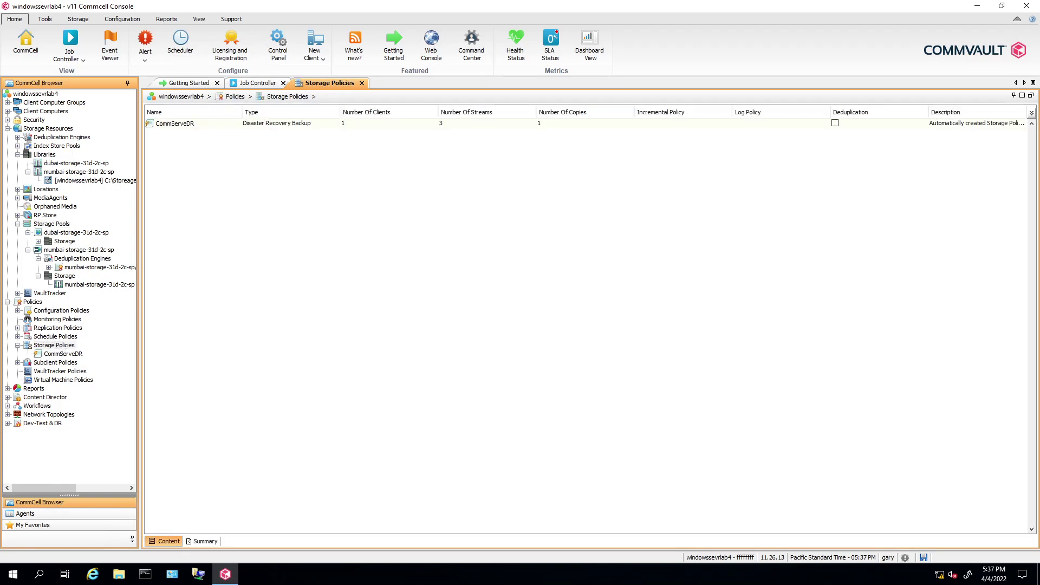
right_click(60, 345)
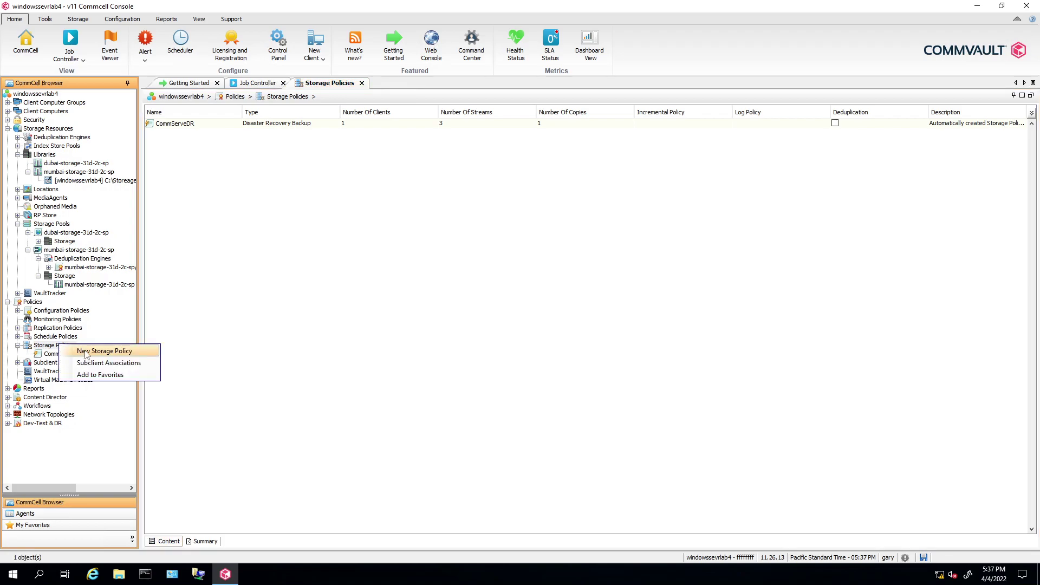
left_click(85, 351)
left_click_drag(421, 183, 325, 158)
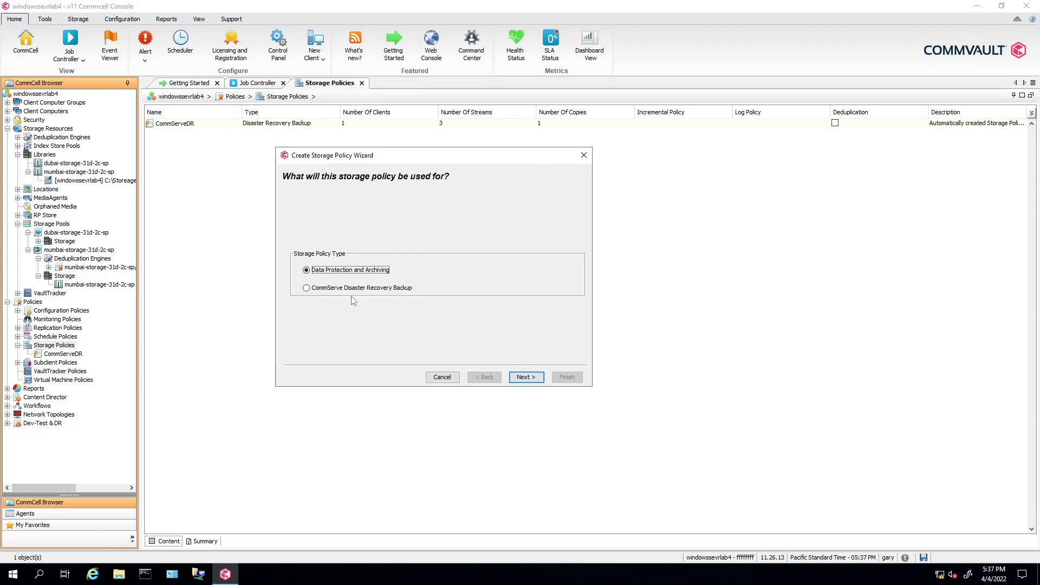
left_click(527, 378)
type("mumbai-storage-31d-2c-sp")
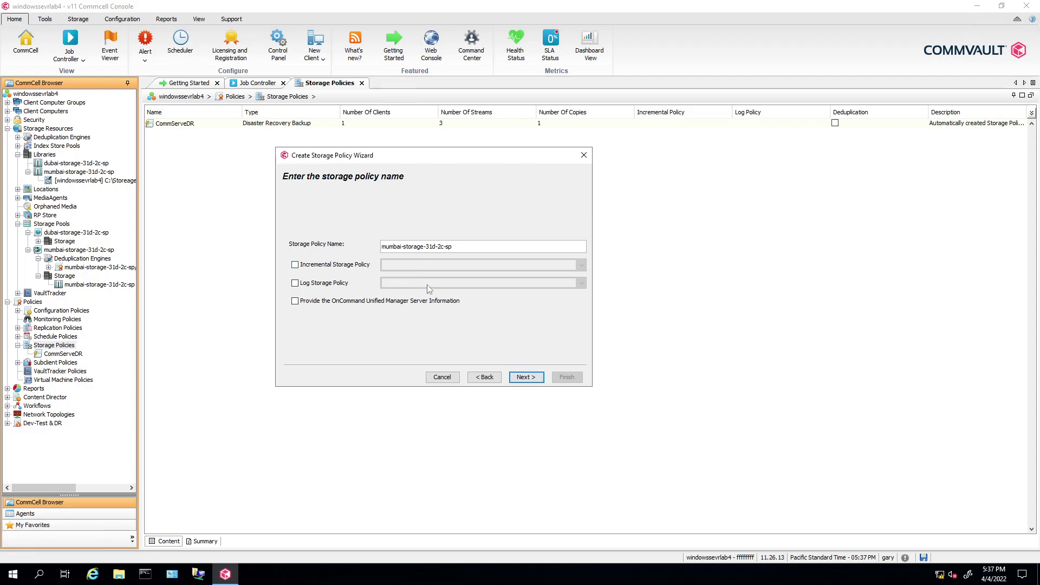
left_click(527, 378)
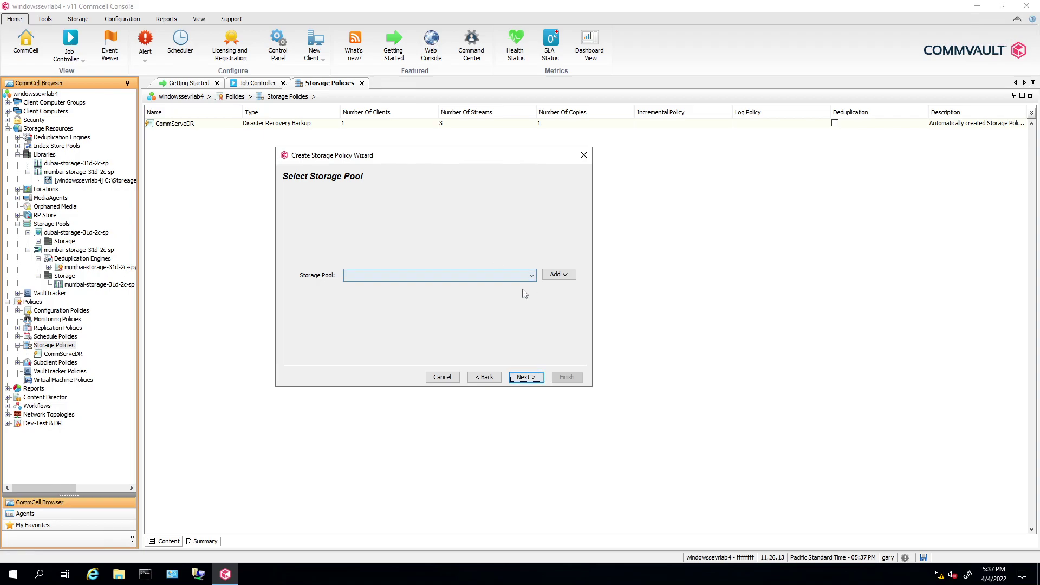
left_click(533, 276)
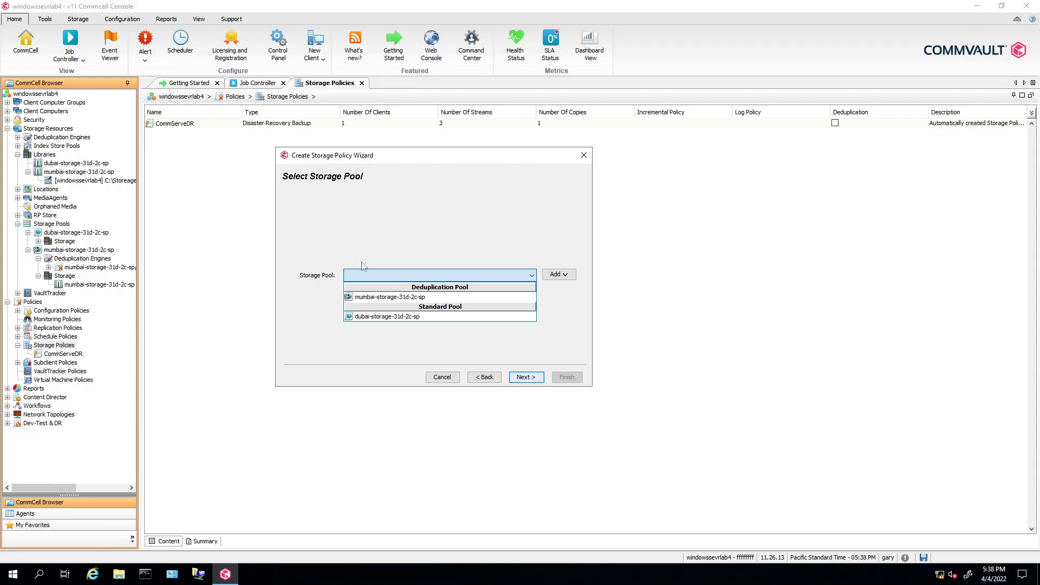
left_click(385, 248)
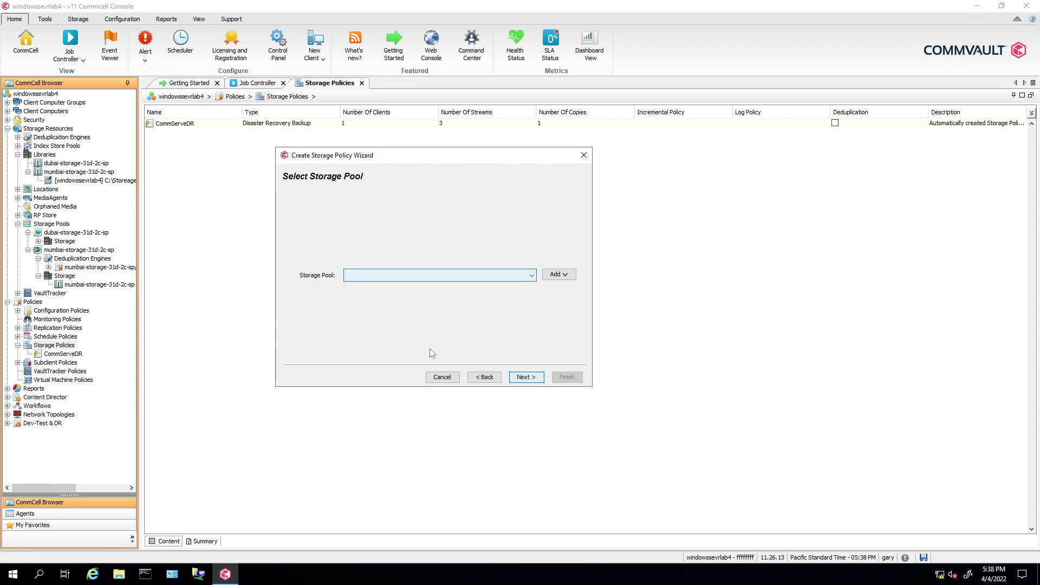
left_click(484, 378)
left_click(525, 377)
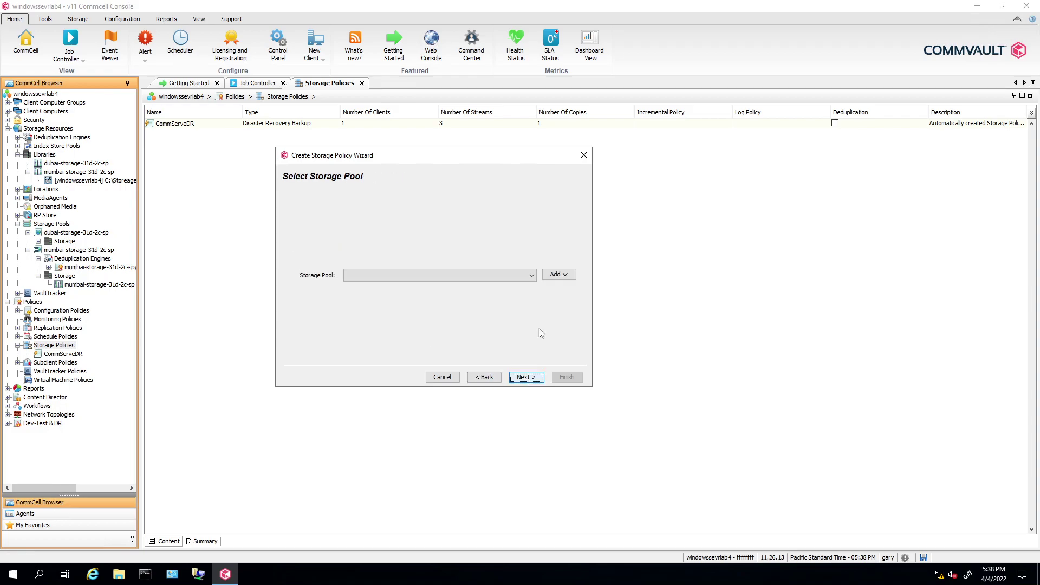
Step: Assign the deduplicated mumbai-storage-31d-2c-sp pool to the policy and continue to the streams and retention criteria
left_click(428, 274)
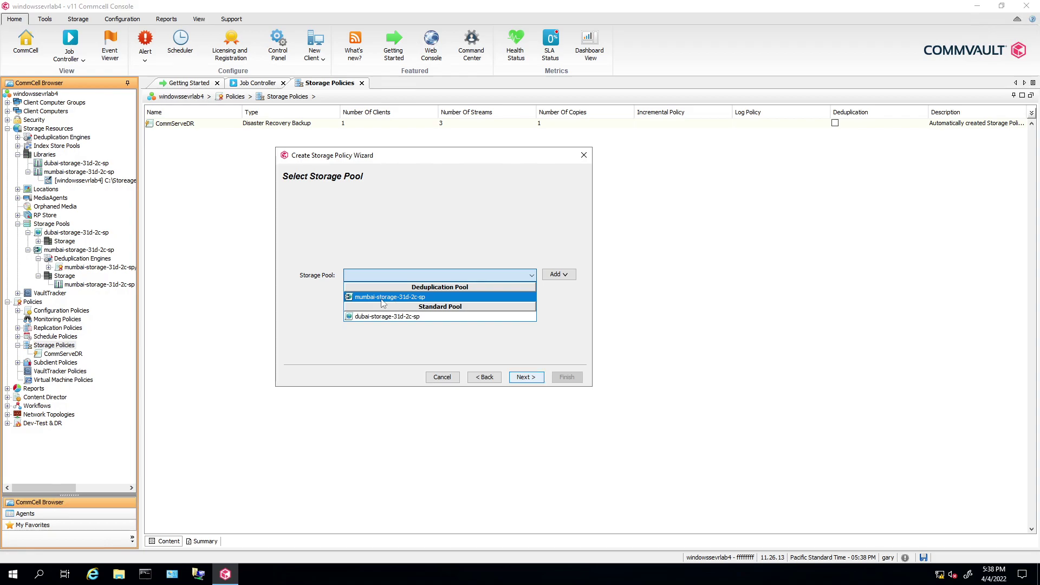
left_click(401, 297)
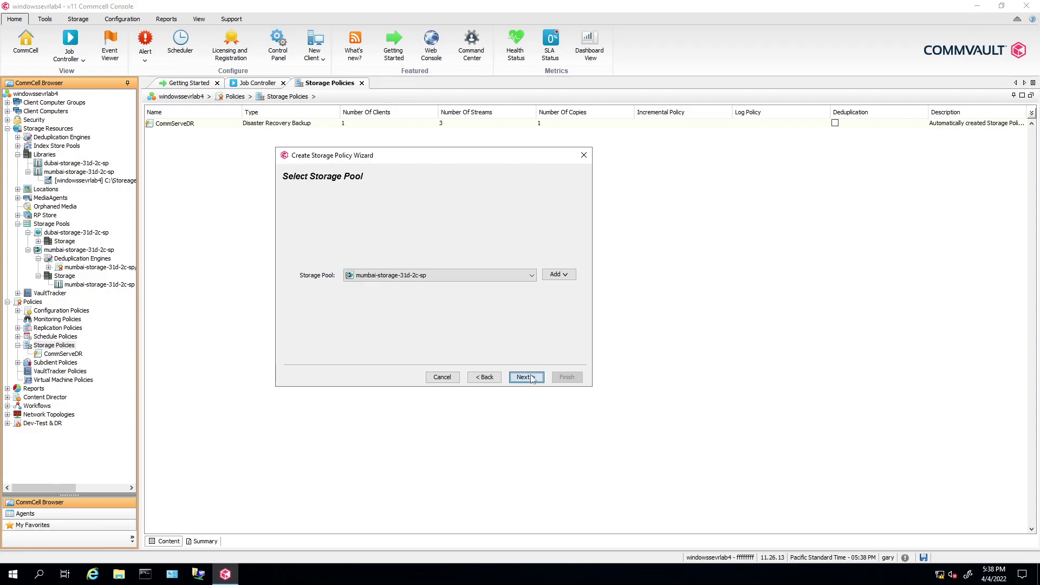
left_click(558, 275)
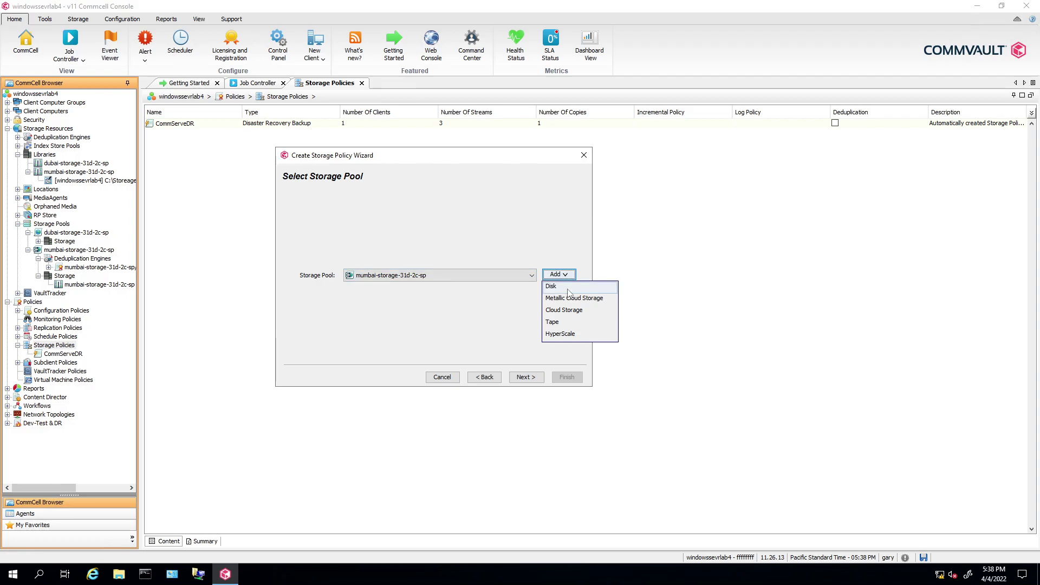
left_click(495, 349)
left_click(529, 380)
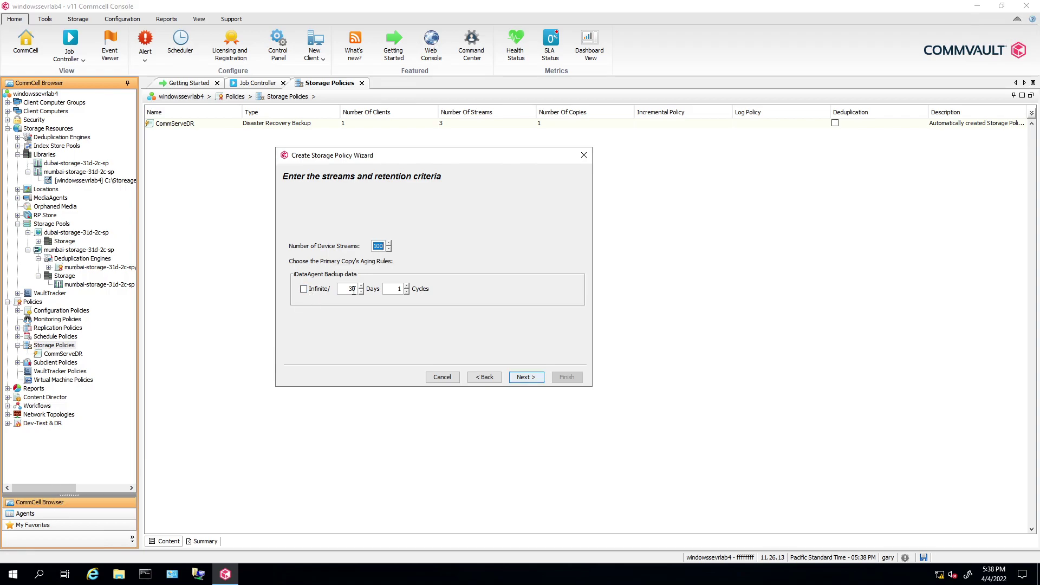
Step: Set the primary copy's backup data retention to 31 days and 2 cycles
left_click(395, 288)
type("2")
double_click(352, 290)
type("31")
double_click(398, 289)
type("2")
Step: Set the primary copy's backup data retention to 14 days and 1 cycle, and continue to the policy review
double_click(349, 288)
type("3")
key("BackSpace")
type("14")
double_click(389, 290)
type("1")
key("Return")
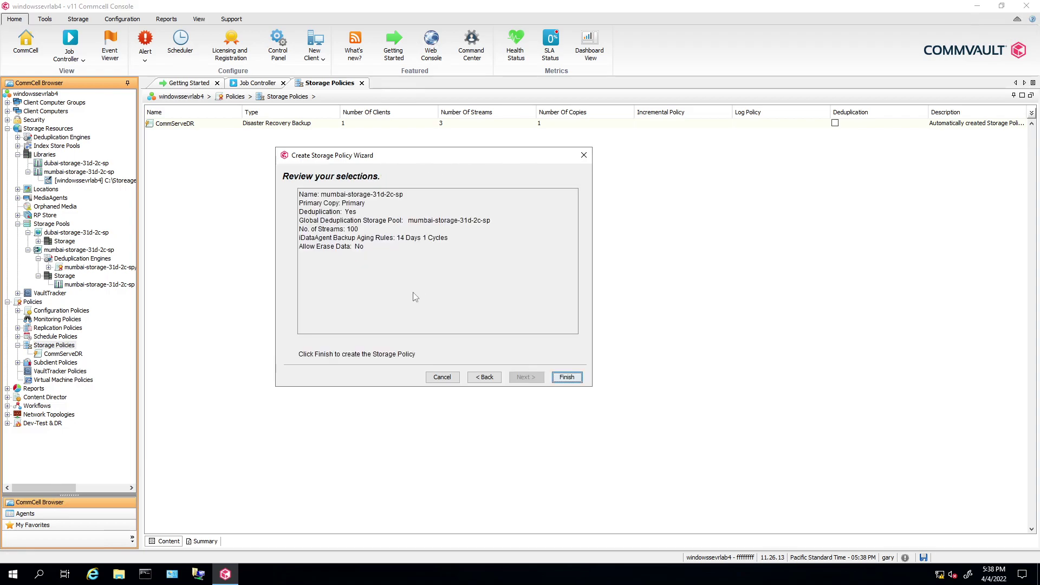
Step: Try to create the mumbai-storage-31d-2c-sp storage policy from the reviewed selections, go back to its name and cancel the wizard
key("Return")
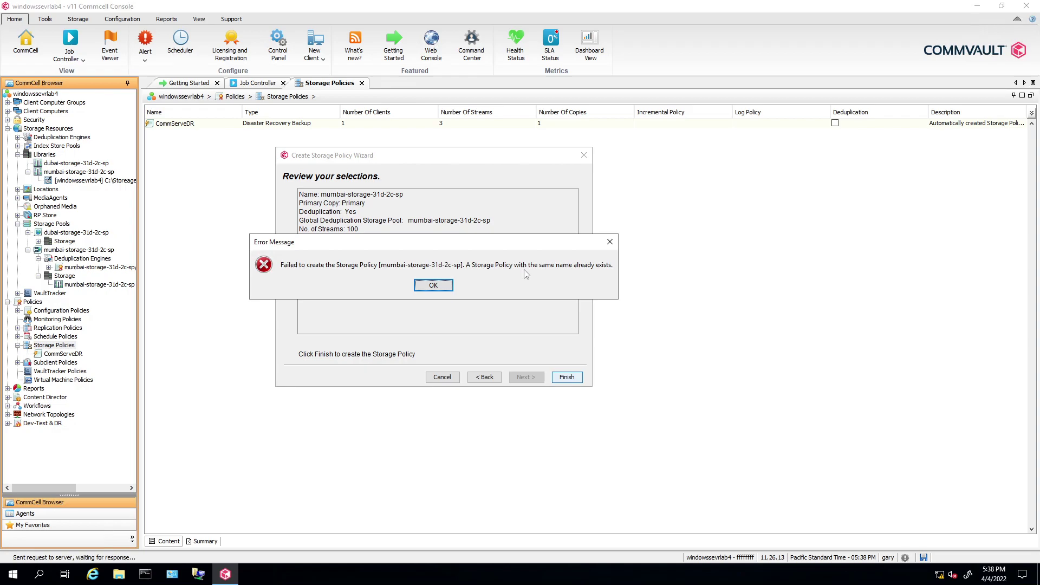
left_click(432, 288)
left_click(484, 378)
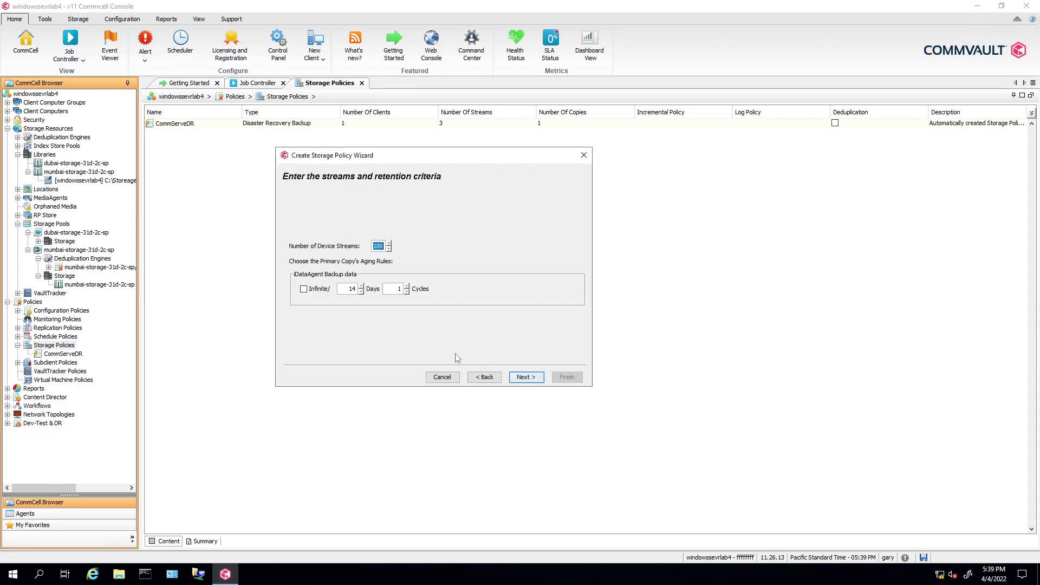
left_click(483, 378)
left_click(482, 378)
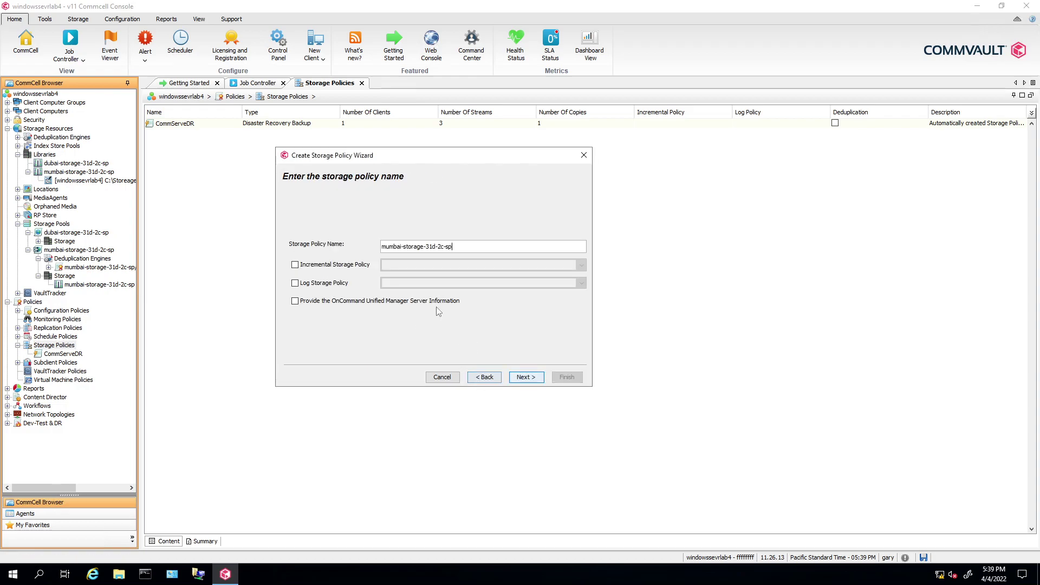
left_click(461, 248)
left_click(441, 377)
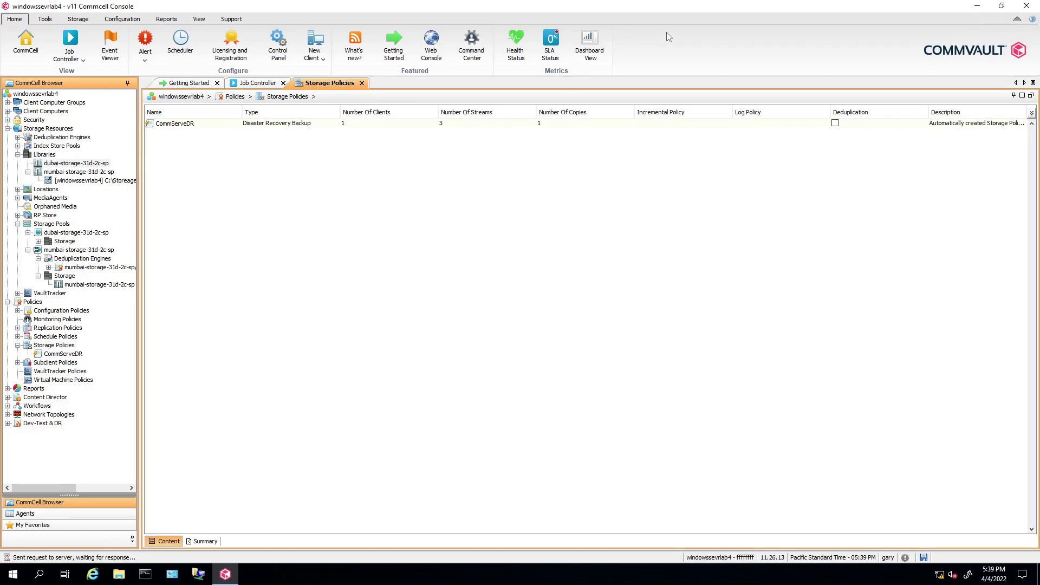
Step: Rename the Mumbai disk library as mumbai-storage-31d-2c-lb in its library properties
right_click(98, 183)
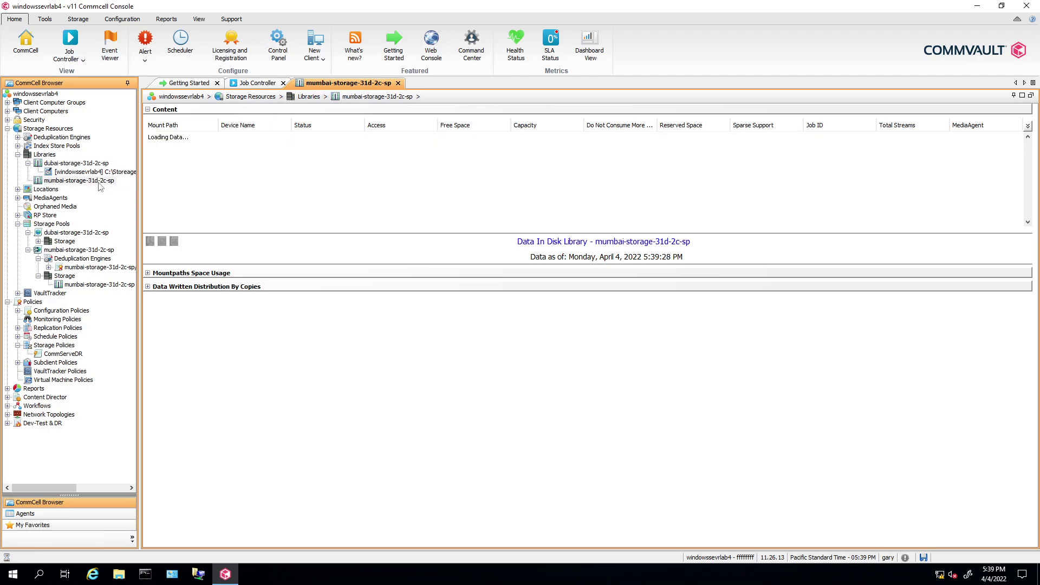
left_click(141, 249)
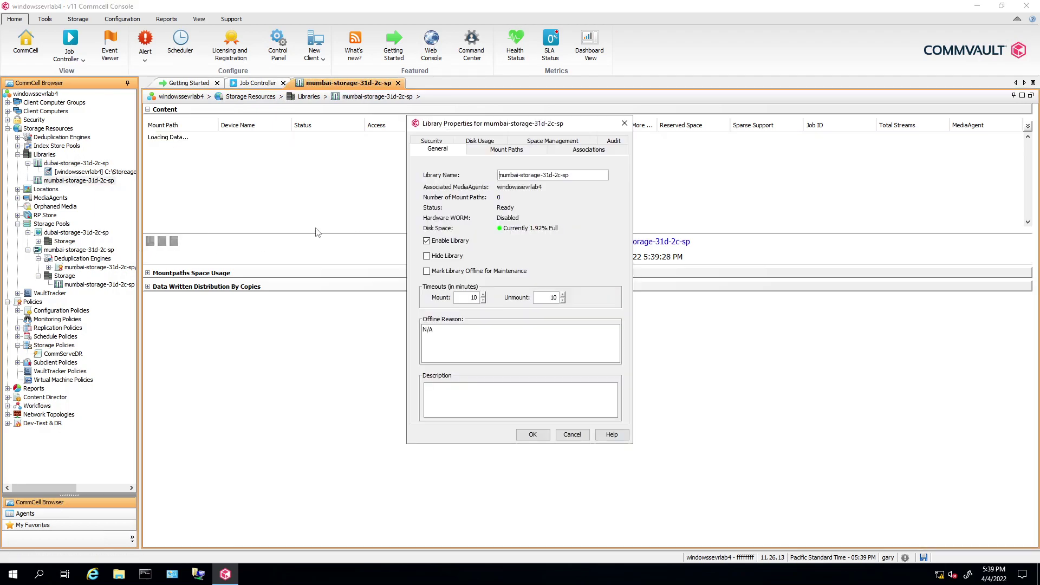
key("BackSpace")
key("BackSpace")
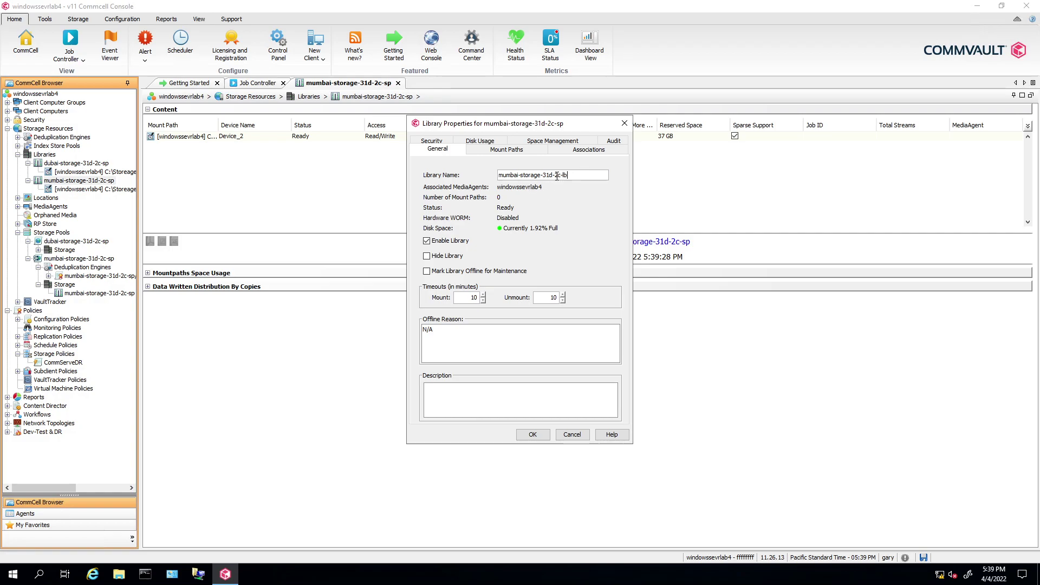
key("Return")
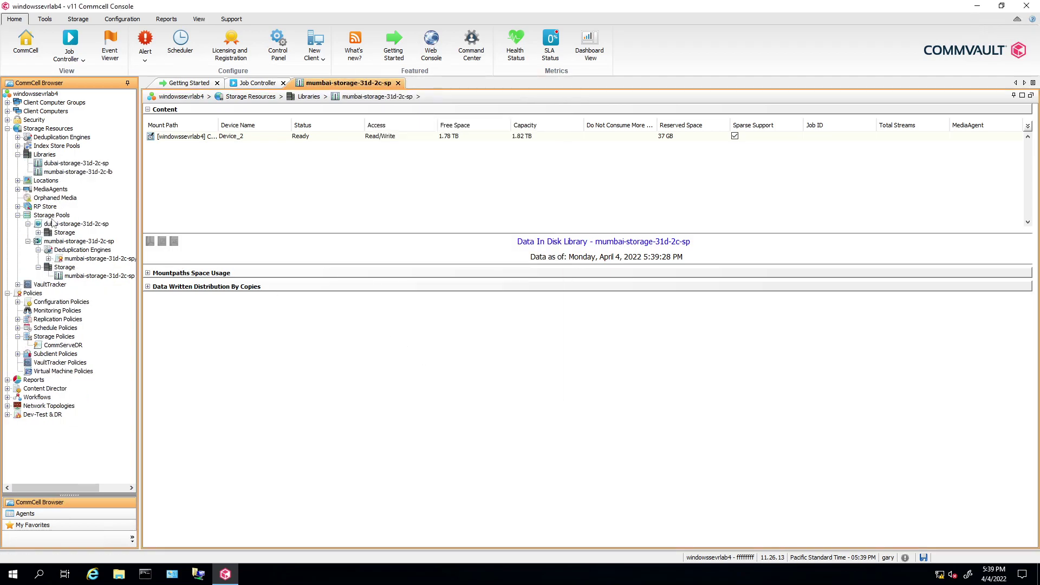
Step: Rename the deduplicated Mumbai storage pool as mumbai-storage-31d-2c-storage-pool in its storage pool properties
right_click(80, 244)
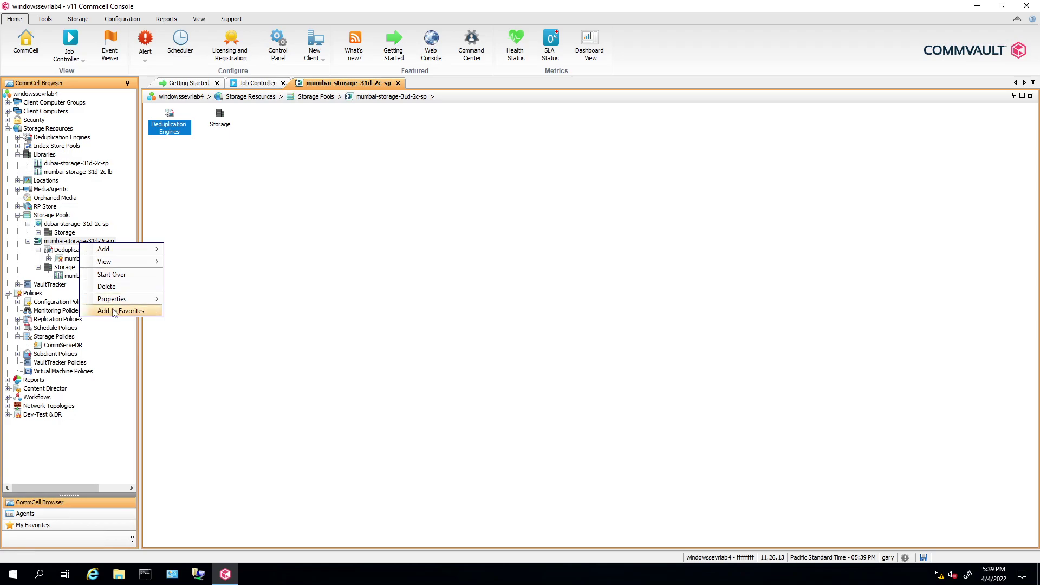
mouse_move(113, 302)
left_click(380, 200)
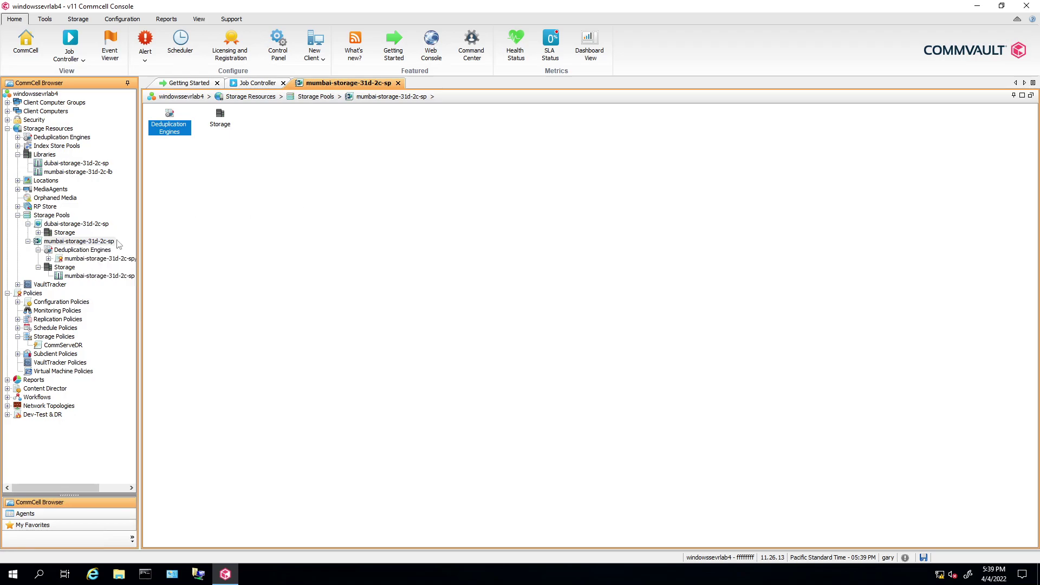
right_click(76, 242)
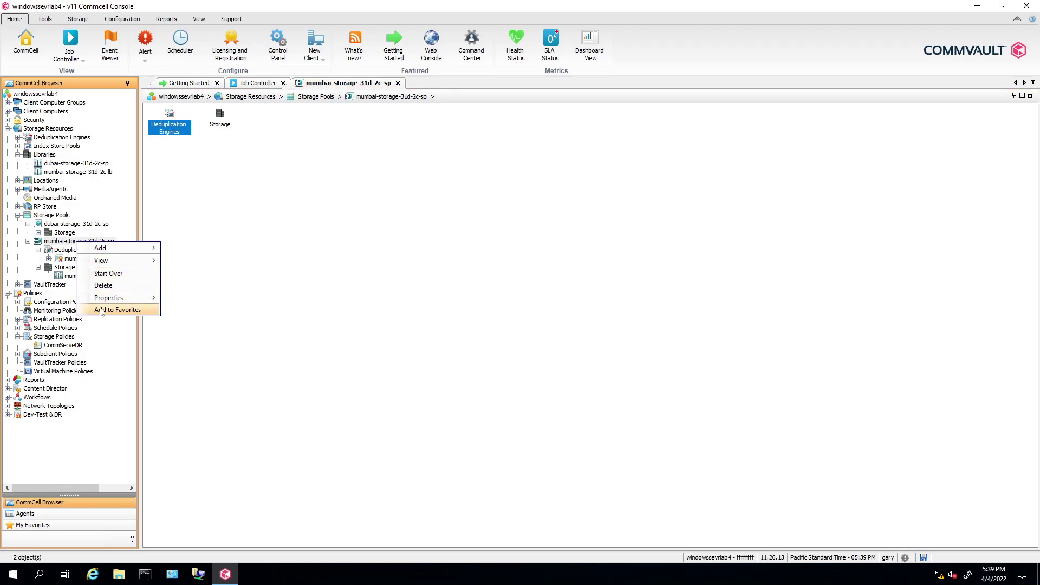
mouse_move(102, 299)
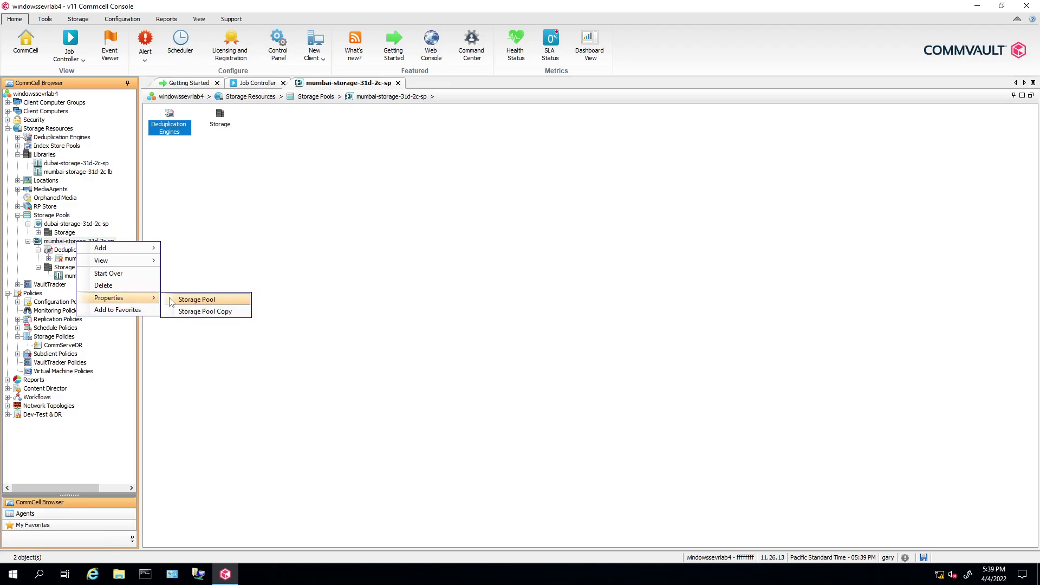
left_click(195, 299)
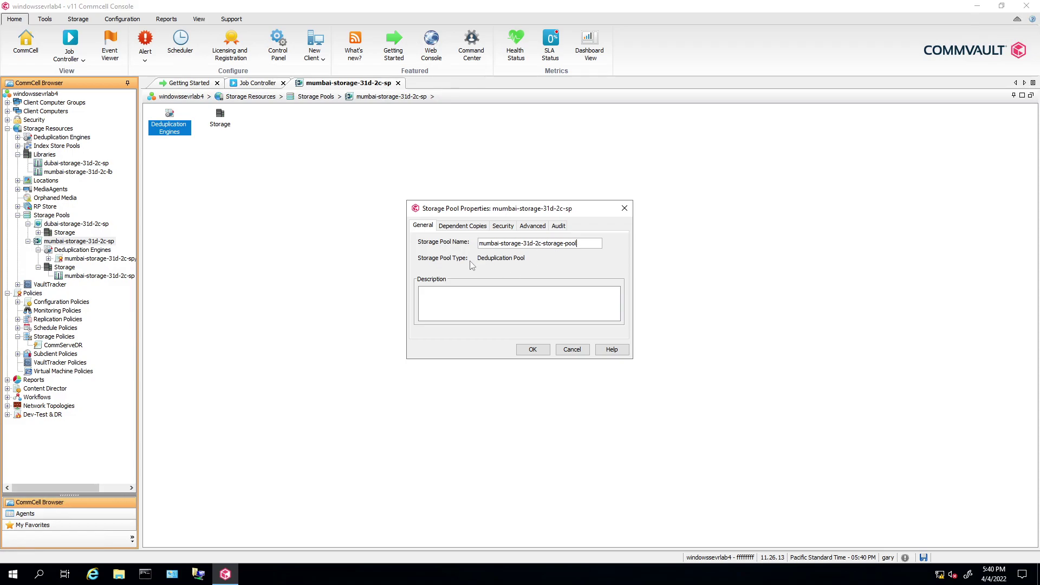
left_click(528, 349)
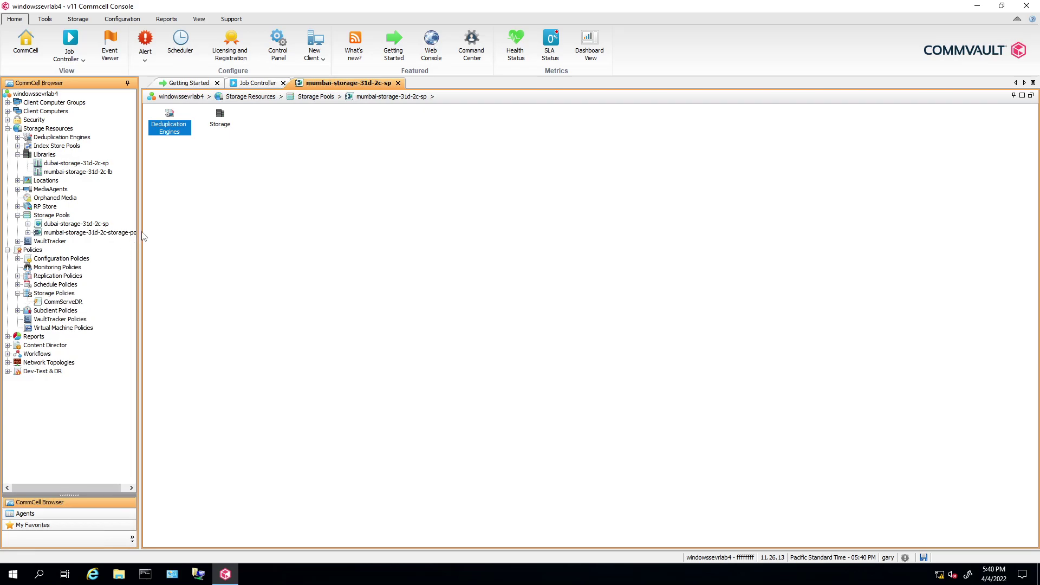
Step: Start a new Data Protection and Archiving storage policy named mumbai-storage-31d-2c-sp and proceed to choosing its storage pool
left_click(62, 294)
right_click(66, 293)
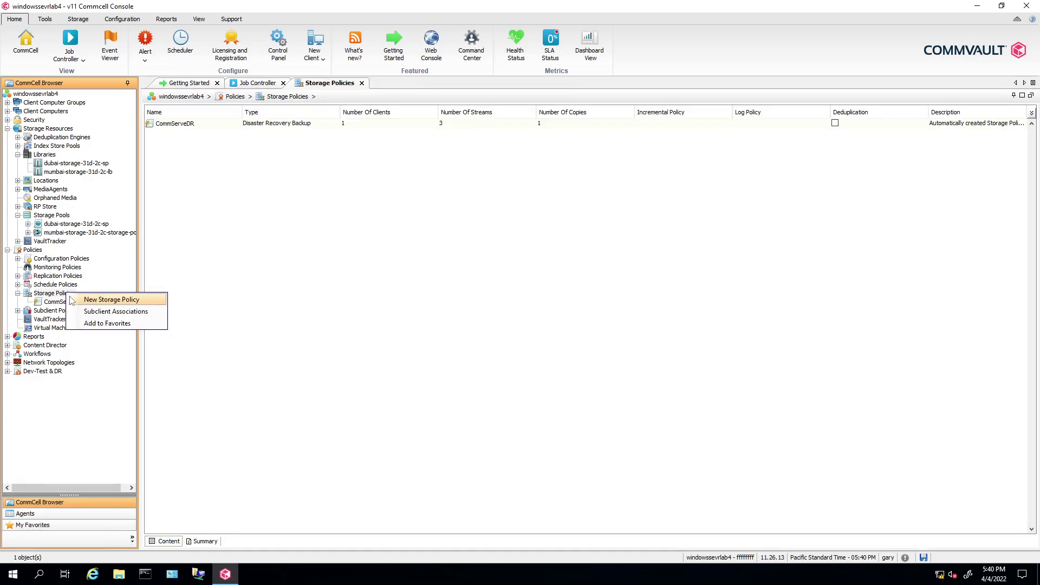
left_click(139, 301)
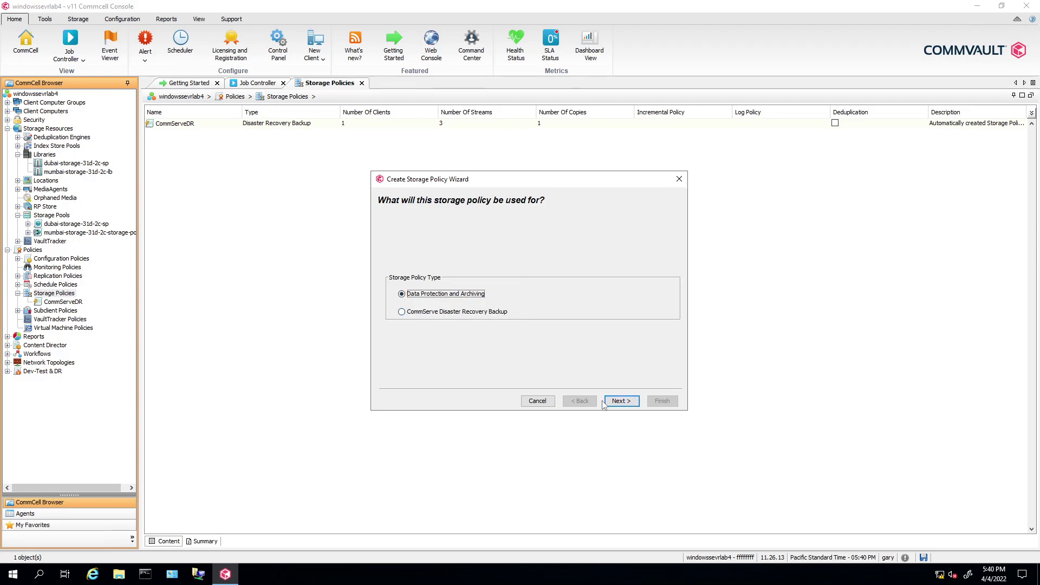
left_click(620, 401)
left_click(483, 270)
type("mumbai-storage-31d-2c-sp")
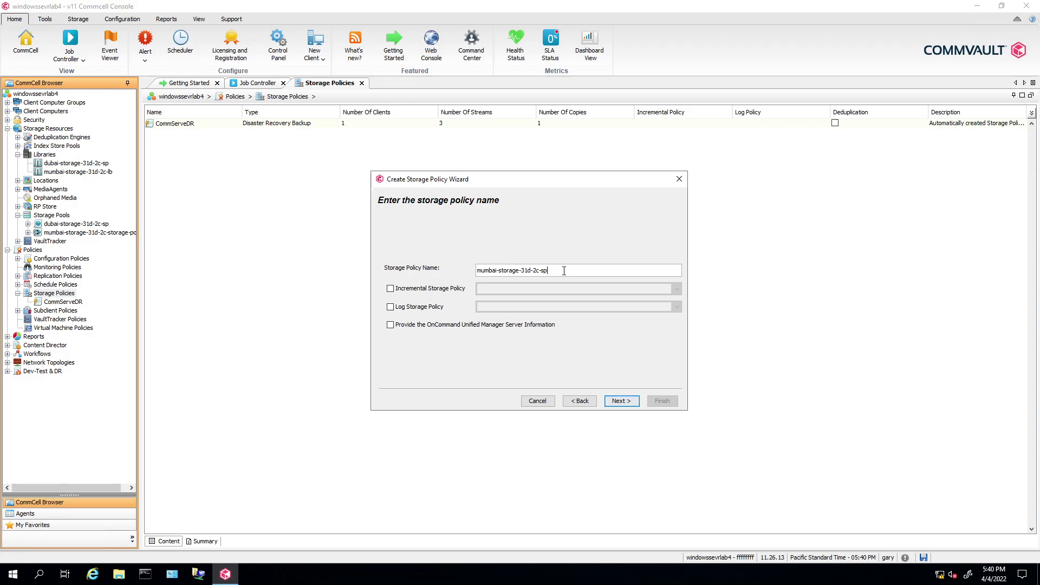
left_click_drag(483, 180, 443, 163)
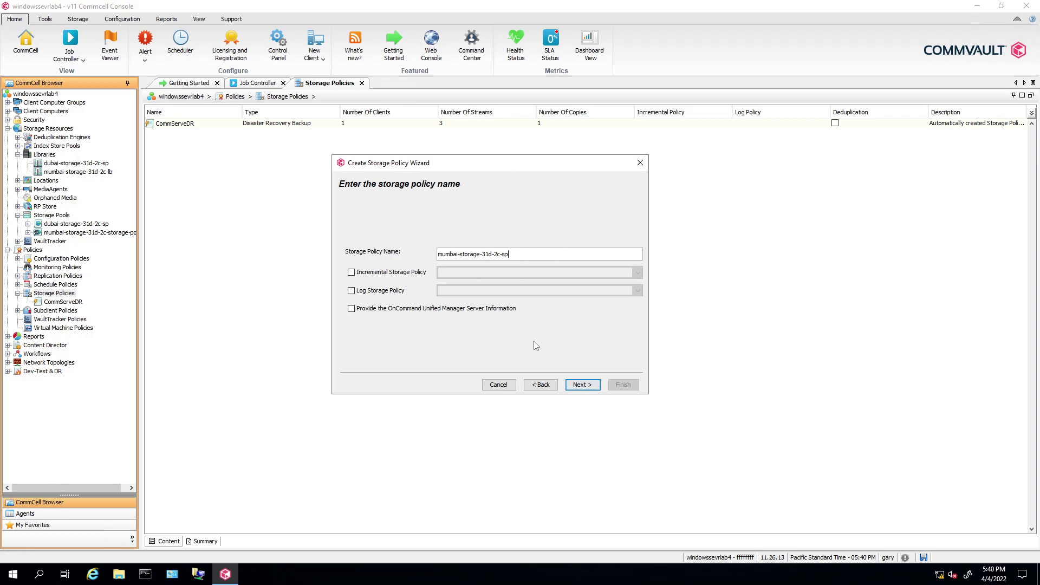
left_click(585, 386)
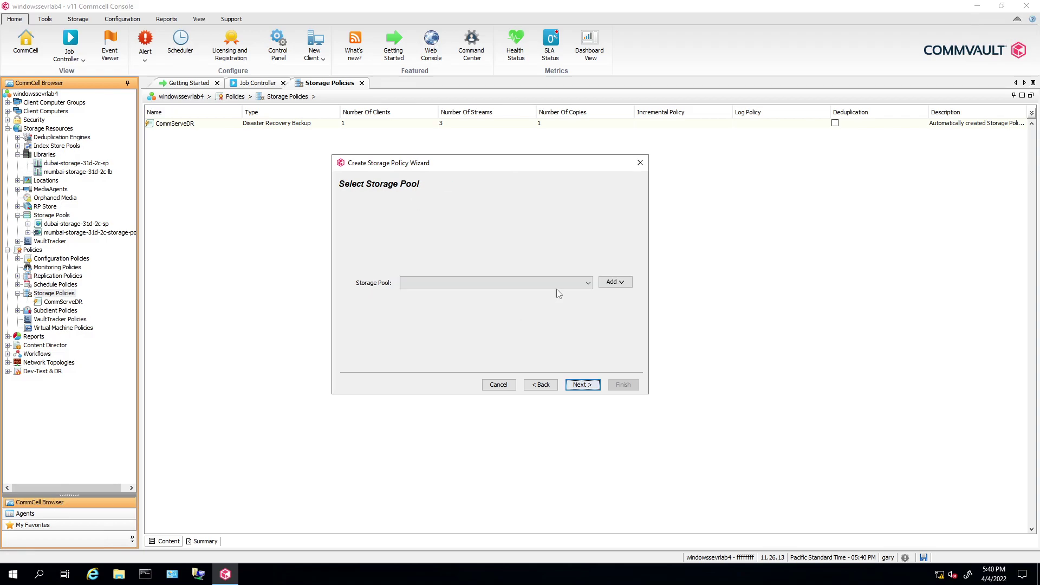
Step: Assign the renamed Mumbai storage pool to the new policy and continue to the streams and retention criteria
left_click(558, 283)
left_click(488, 304)
left_click(584, 385)
Step: Set the primary copy's backup data retention to 14 days and finish creating the storage policy
left_click(407, 297)
type("14")
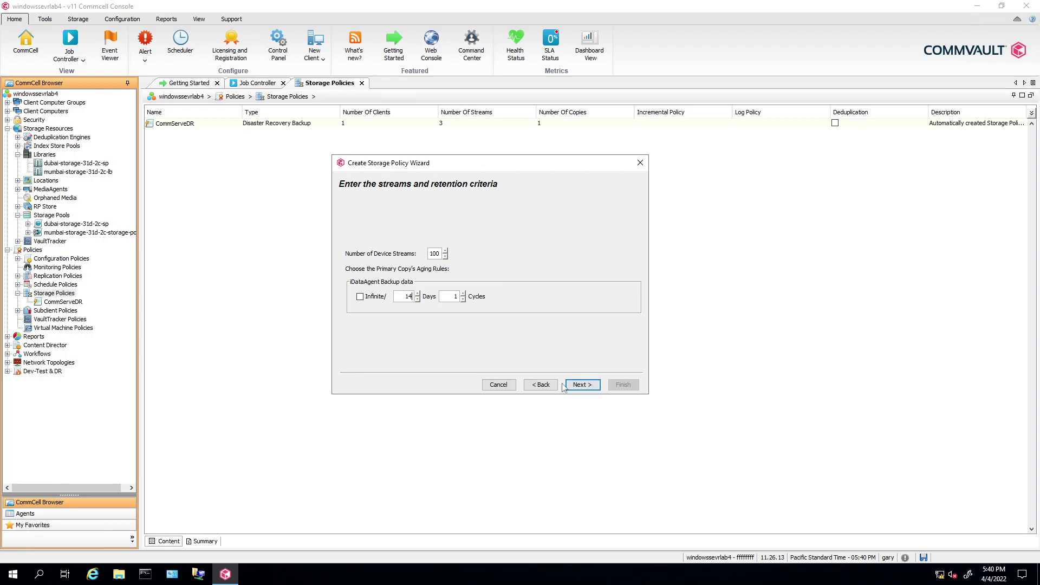
left_click(582, 385)
left_click(623, 385)
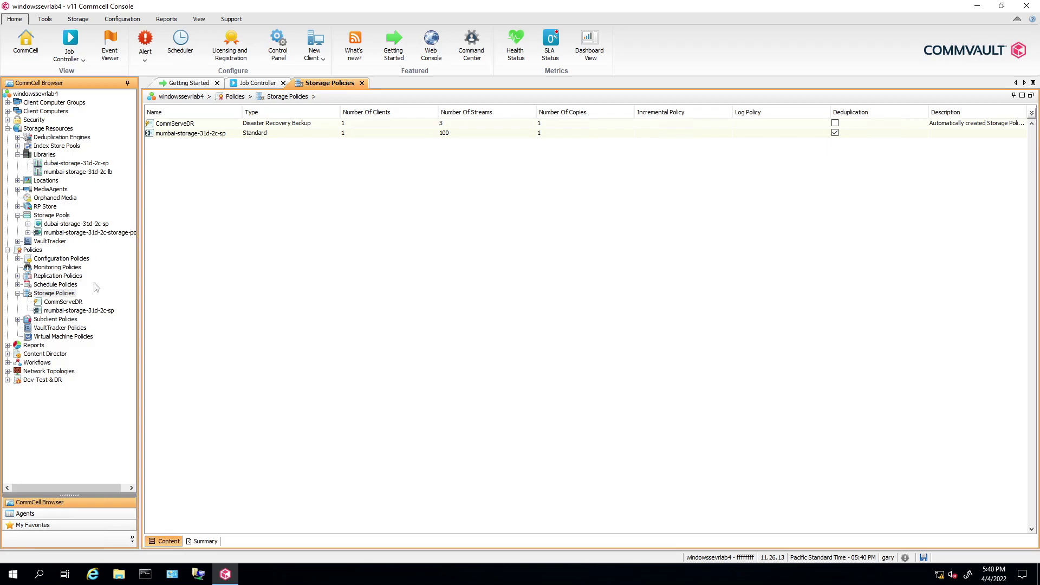
Step: Open the mumbai-storage-31d-2c-sp policy's copy list and widen the Default Library column to read the full library name
left_click(55, 293)
left_click(73, 310)
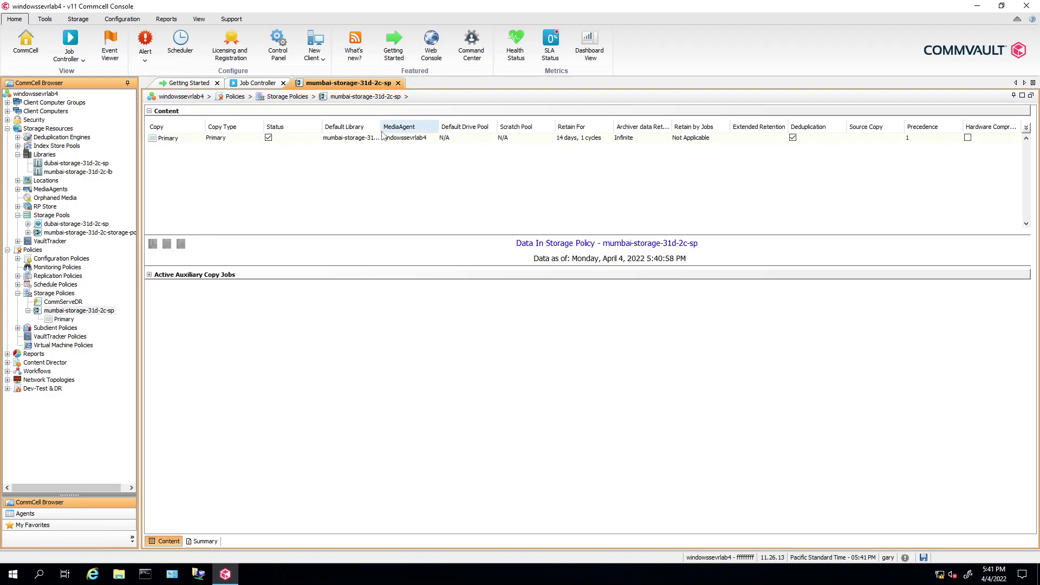
left_click_drag(380, 127, 442, 127)
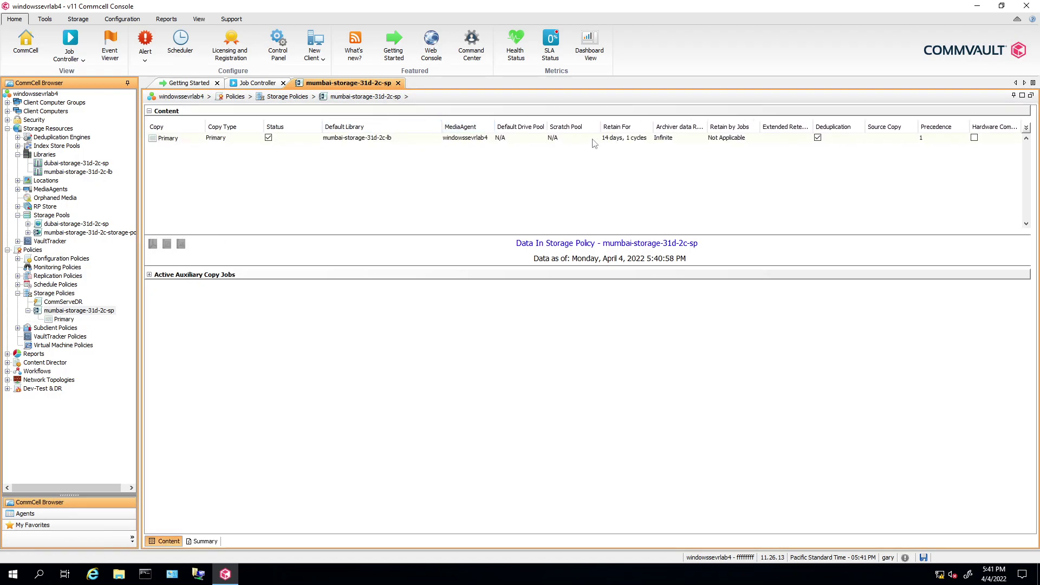
Step: Set the Primary copy's basic retention rule for all backups to 31 days and 2 cycles in its properties
right_click(383, 140)
left_click(404, 183)
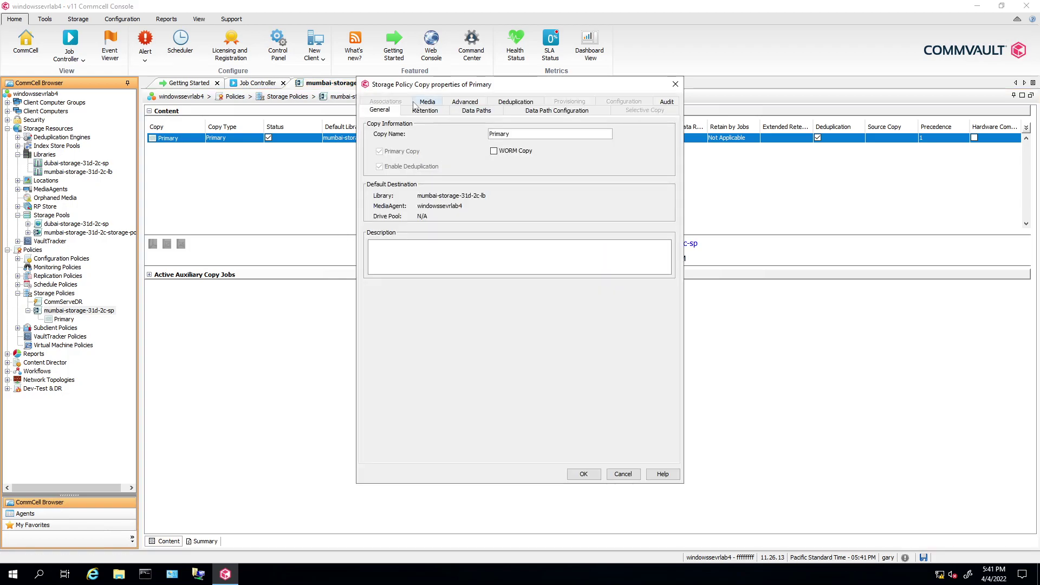
left_click(423, 112)
left_click(469, 204)
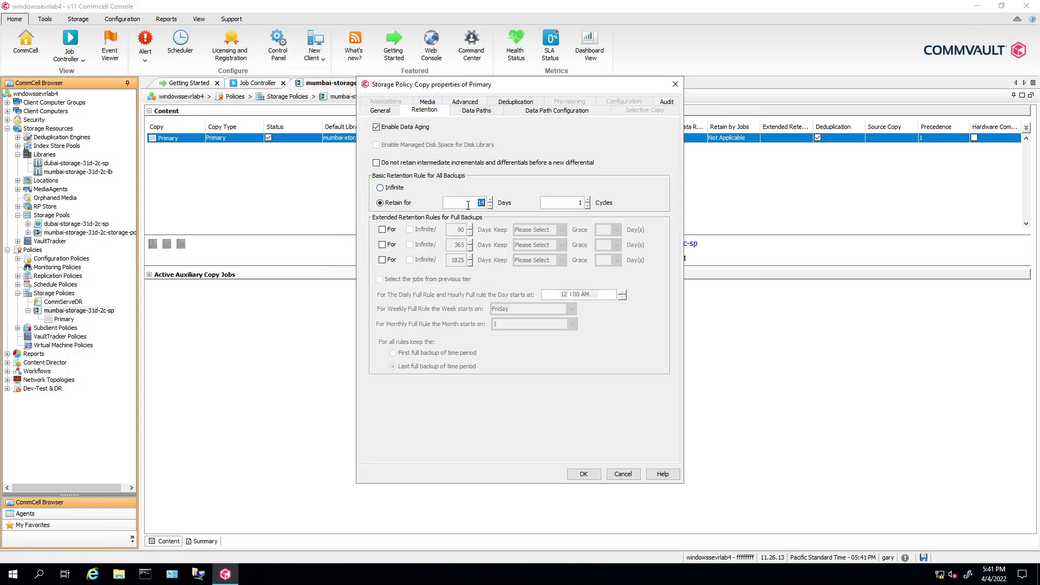
type("3")
left_click_drag(454, 87, 548, 88)
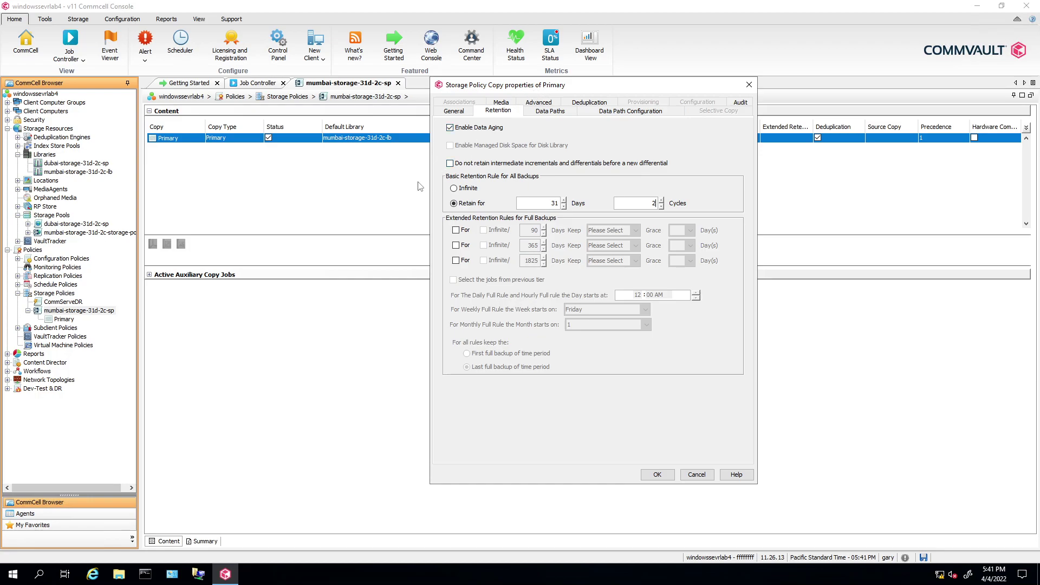
Step: Enable the Primary copy's first extended retention rule, the 90-day one, set it to keep Daily Full backups, and open its grace-day choices
left_click(462, 232)
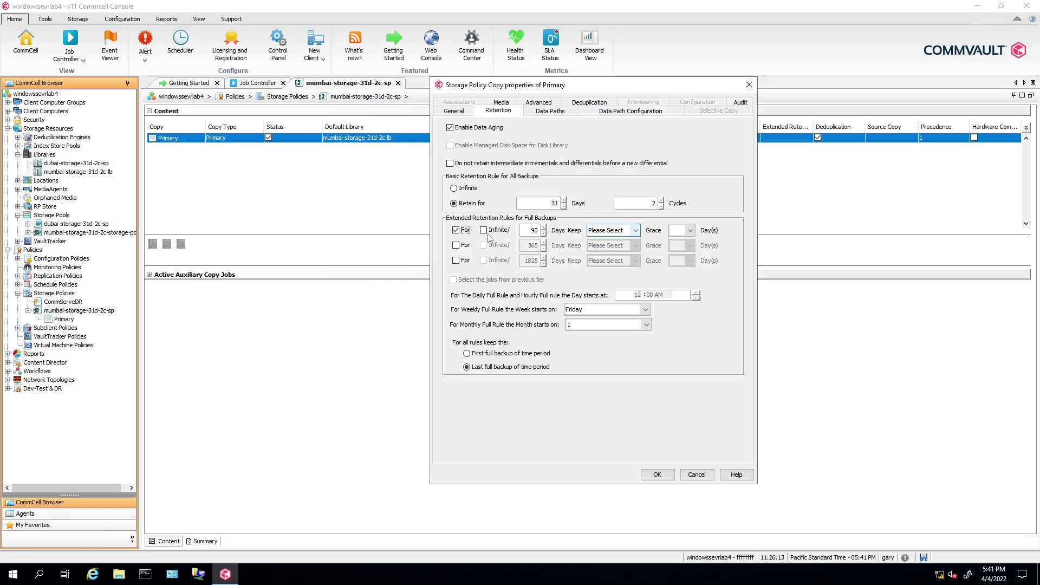
left_click(457, 230)
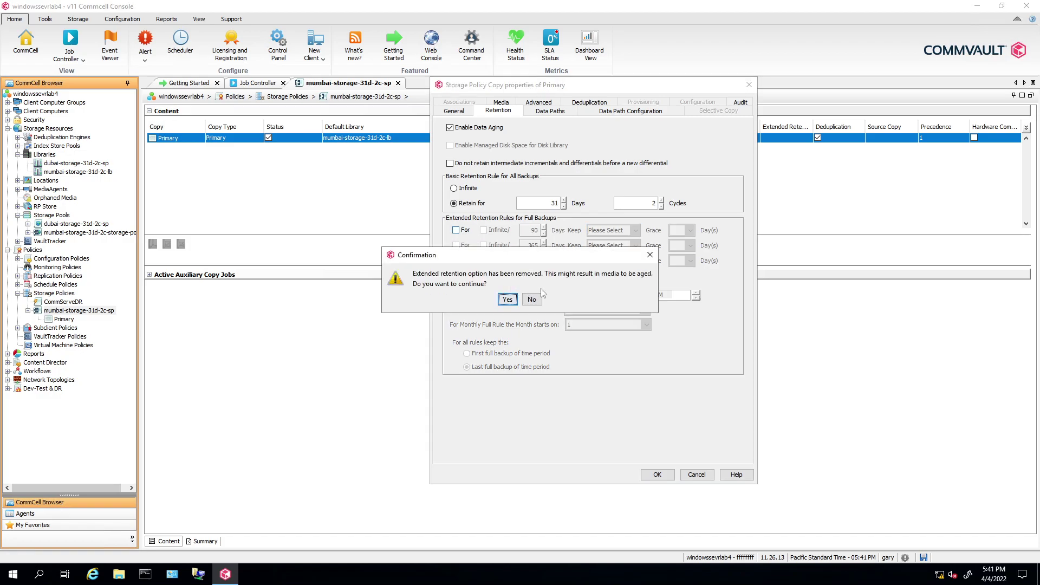
left_click(650, 256)
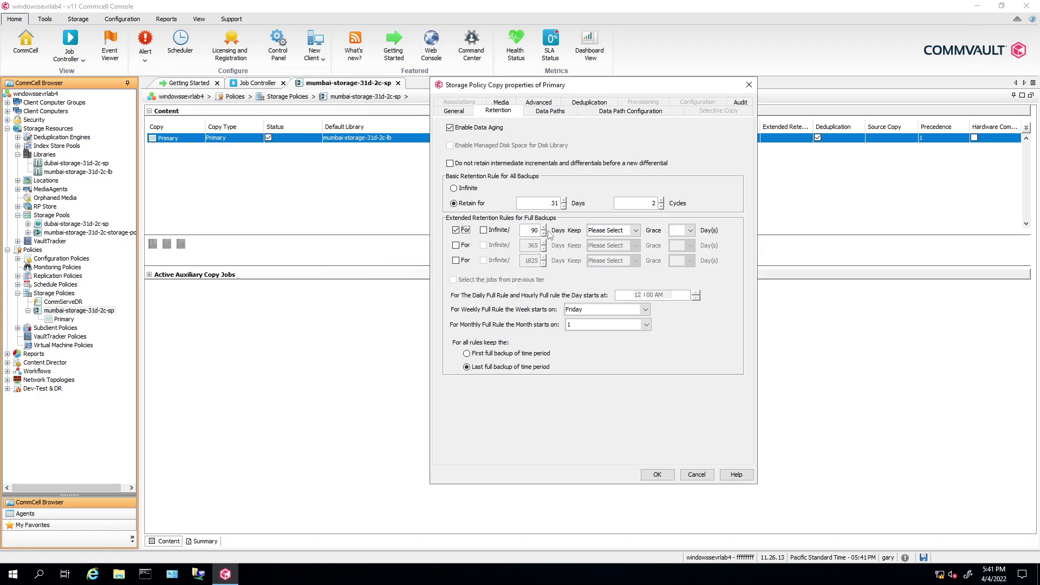
left_click(623, 232)
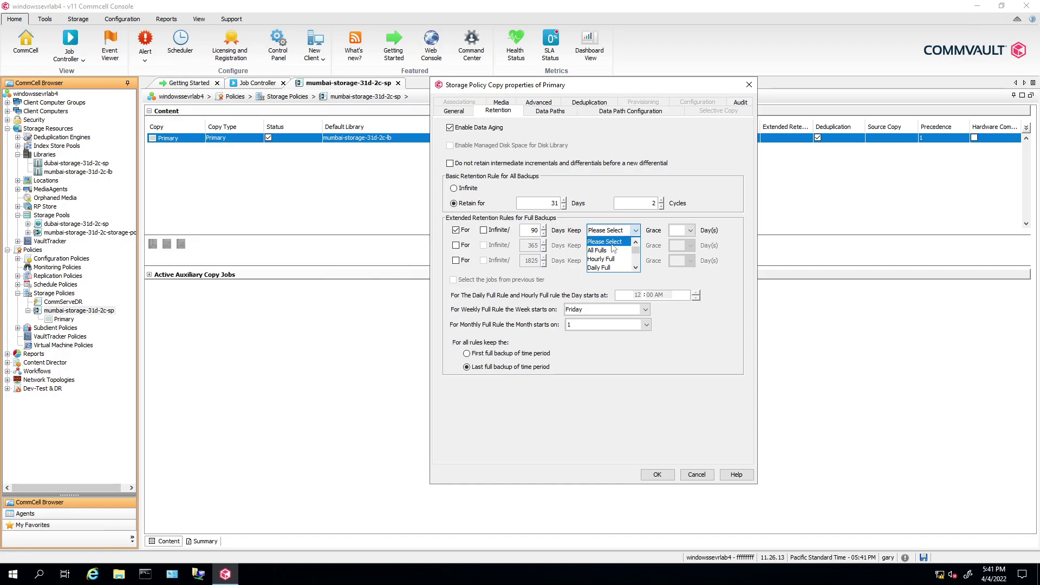
left_click(636, 269)
left_click(636, 268)
left_click(636, 268)
left_click(637, 268)
left_click(636, 269)
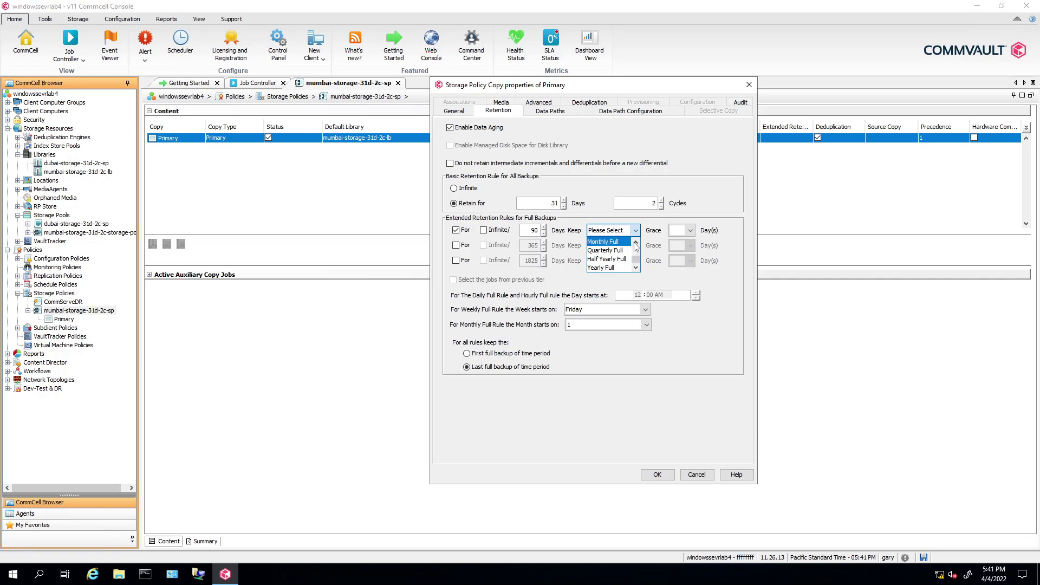
scroll(615, 249, "up", 2)
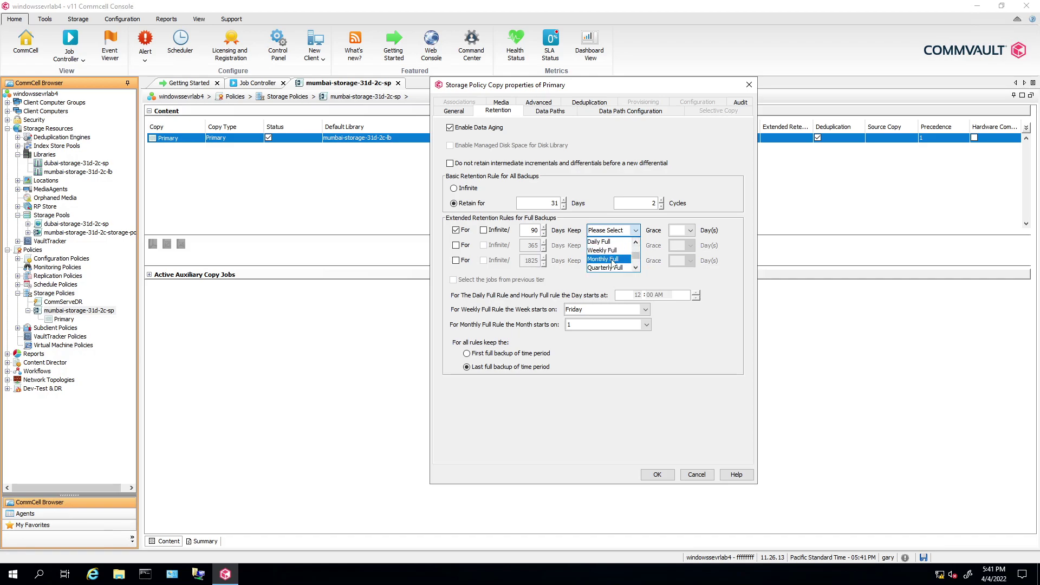
left_click(600, 242)
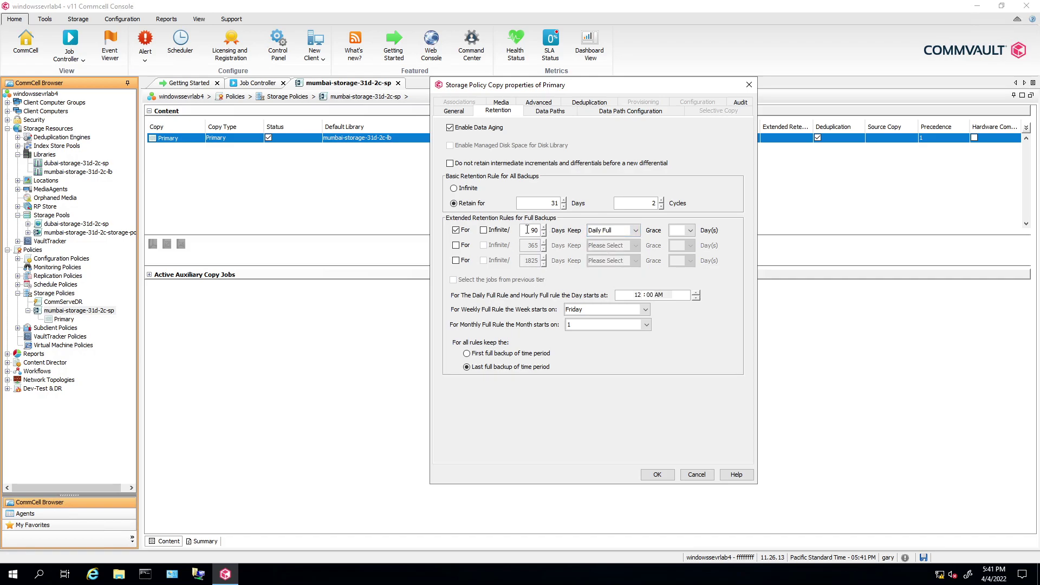
left_click_drag(541, 86, 513, 74)
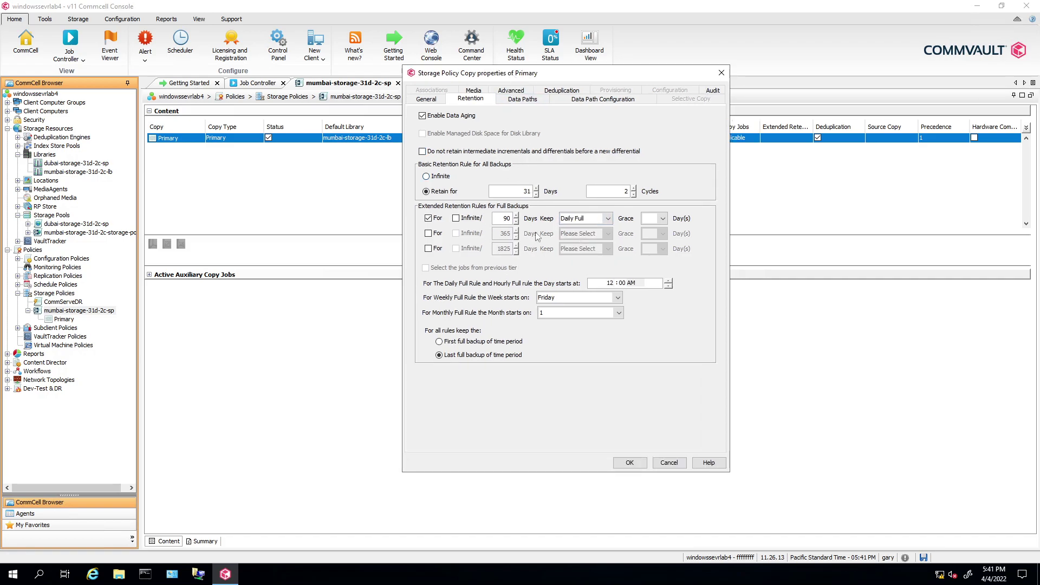
left_click(661, 219)
left_click_drag(503, 73, 449, 46)
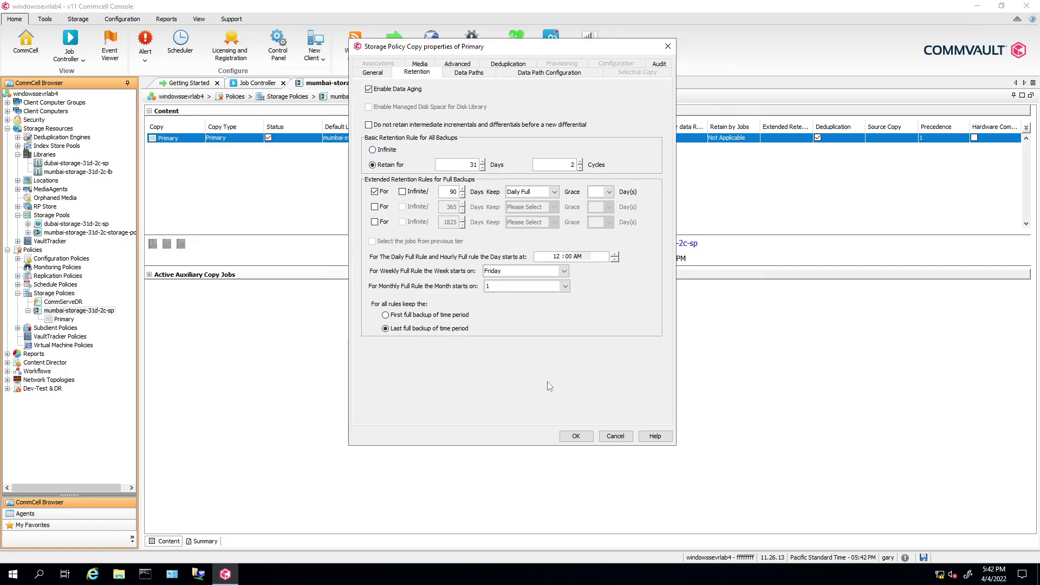
Step: Save the Primary copy's retention properties and select the copy in the policy's list
left_click(576, 437)
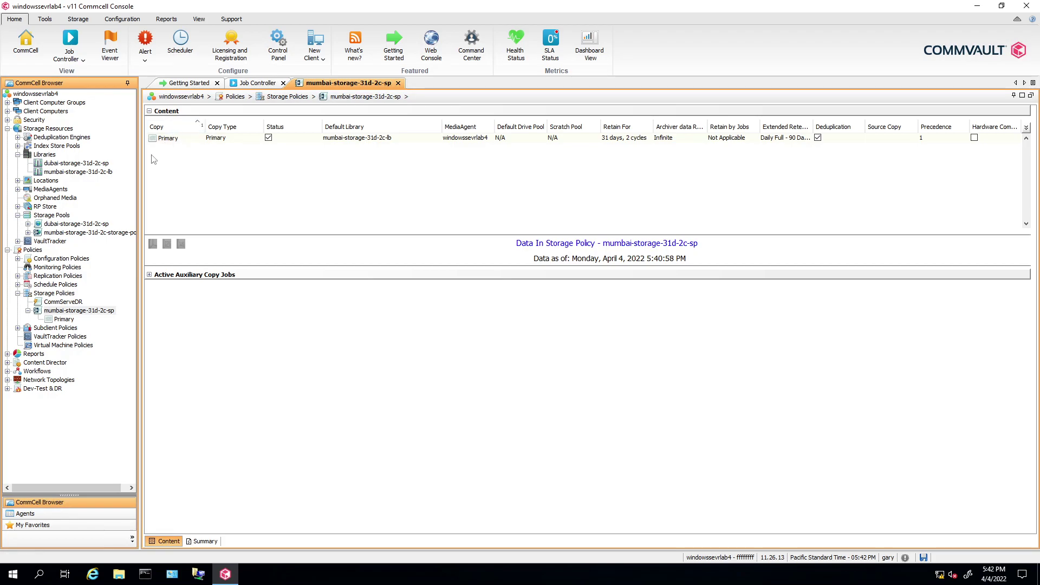
left_click(171, 140)
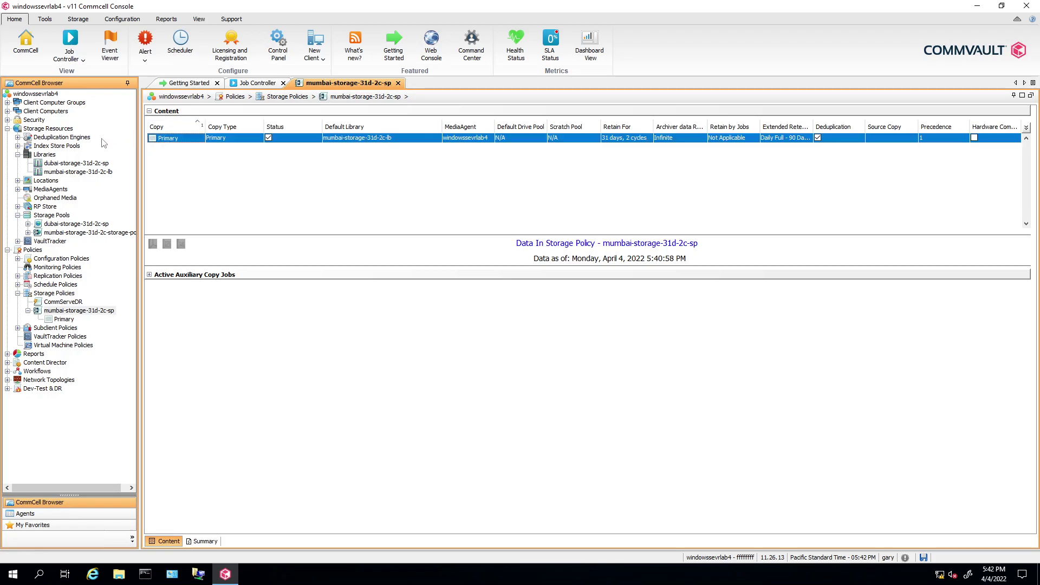
Step: Open the subclient list of the File System agent's defaultBackupSet on client windowssevrlab4
left_click(7, 111)
double_click(28, 120)
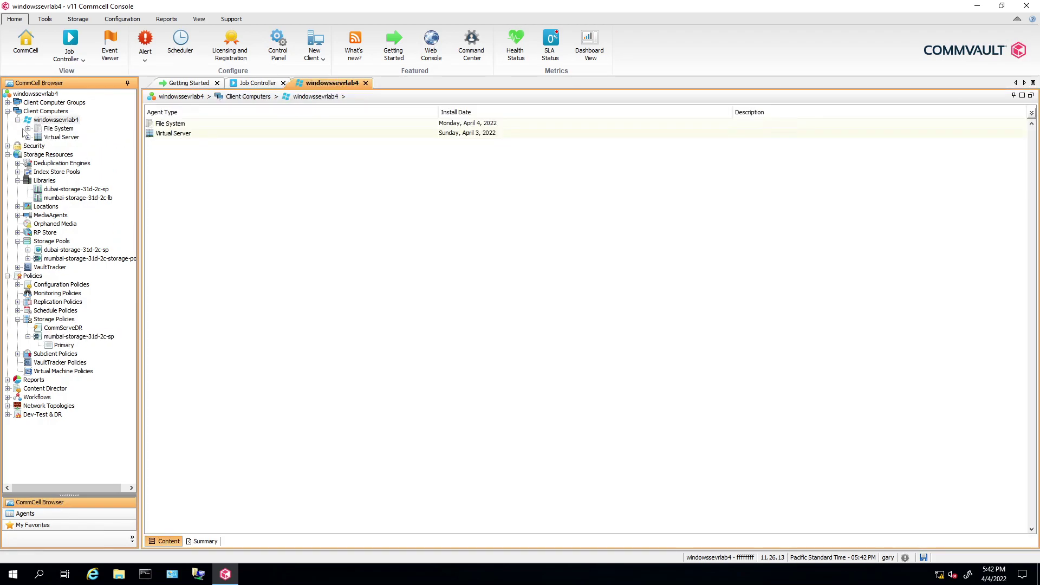
double_click(59, 129)
left_click(198, 129)
right_click(213, 132)
left_click(247, 172)
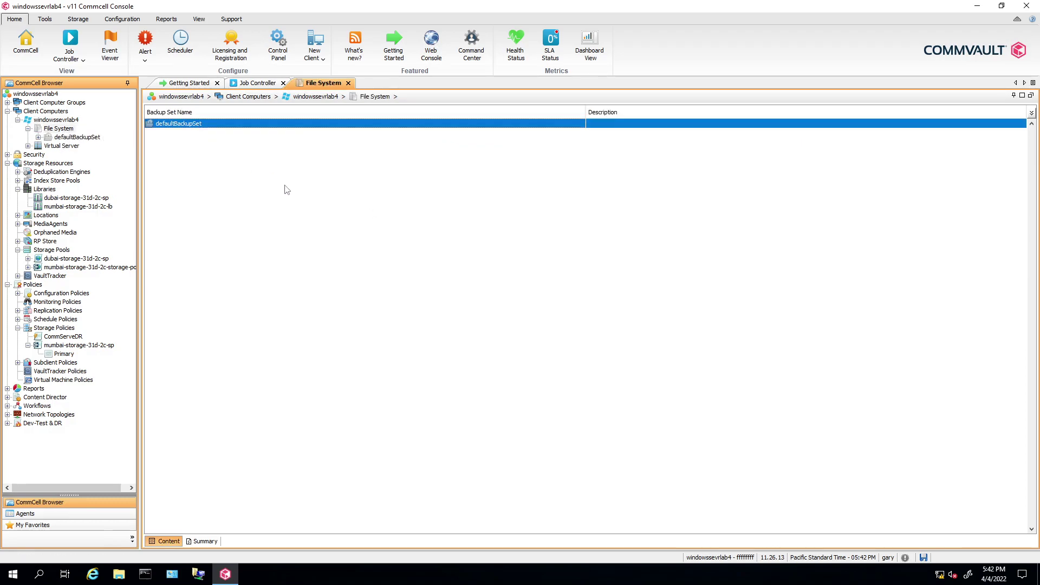
left_click(648, 166)
left_click(76, 137)
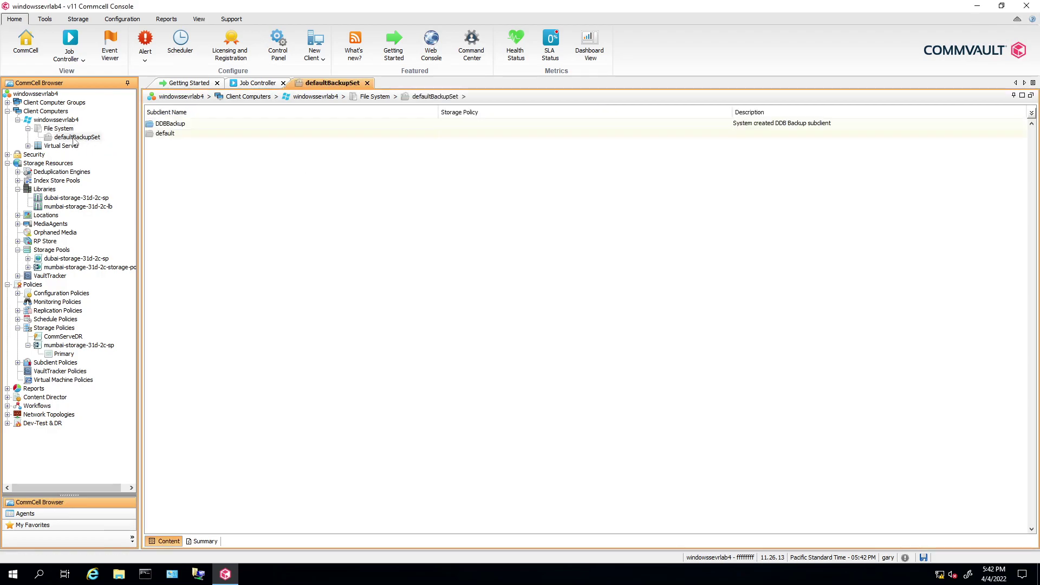
Step: Assign the mumbai-storage-31d-2c-sp storage policy to the DDBBackup subclient
right_click(205, 128)
left_click(245, 228)
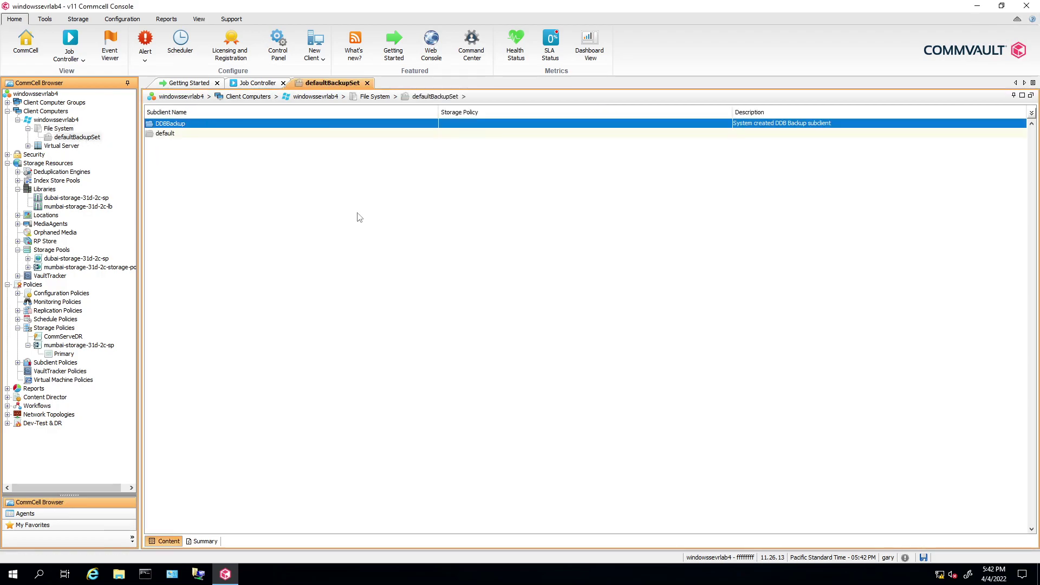
left_click(419, 122)
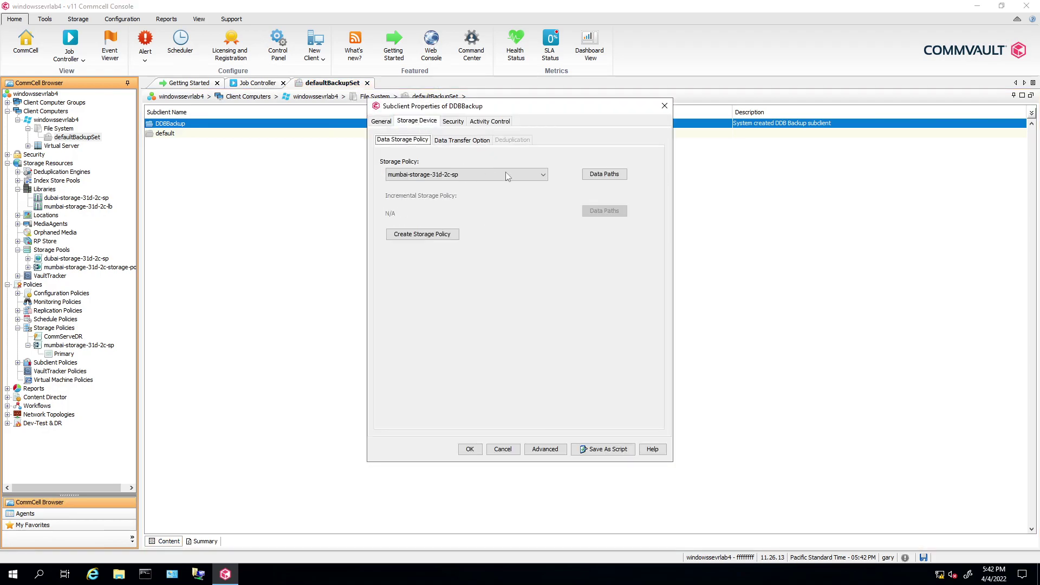
left_click(505, 175)
left_click(462, 188)
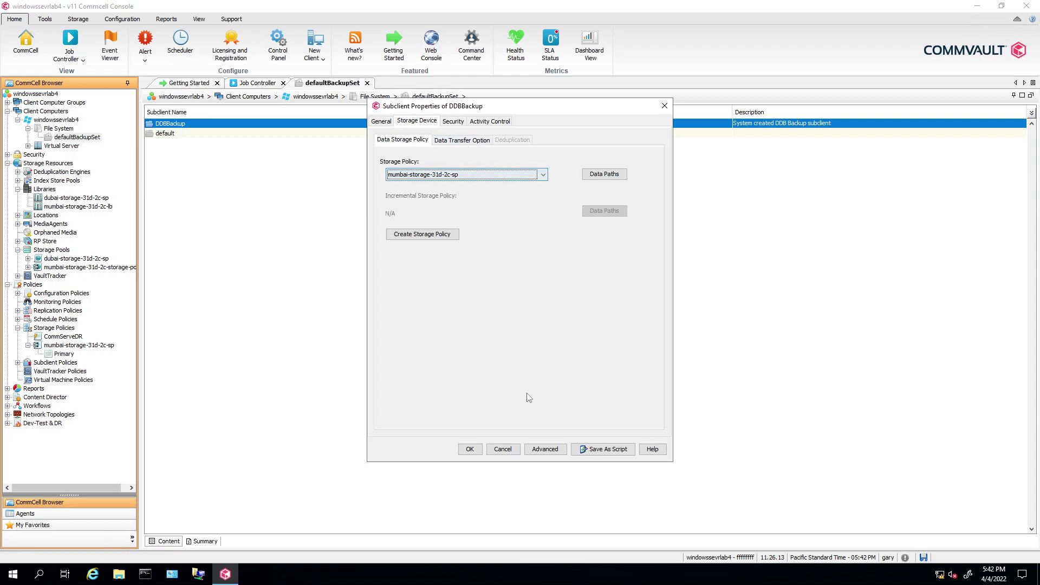
left_click(473, 451)
left_click(479, 449)
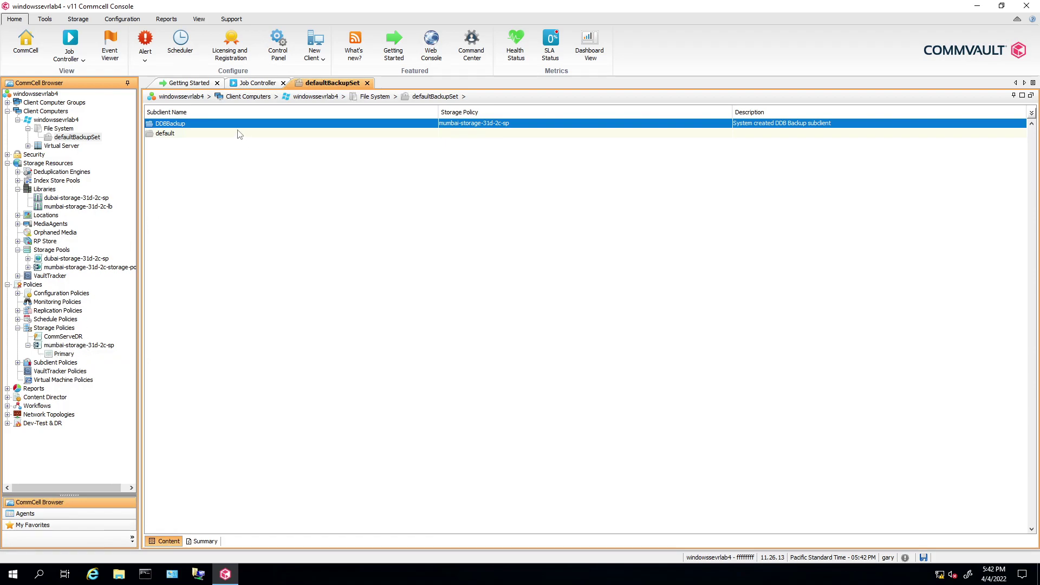
right_click(224, 124)
left_click(184, 162)
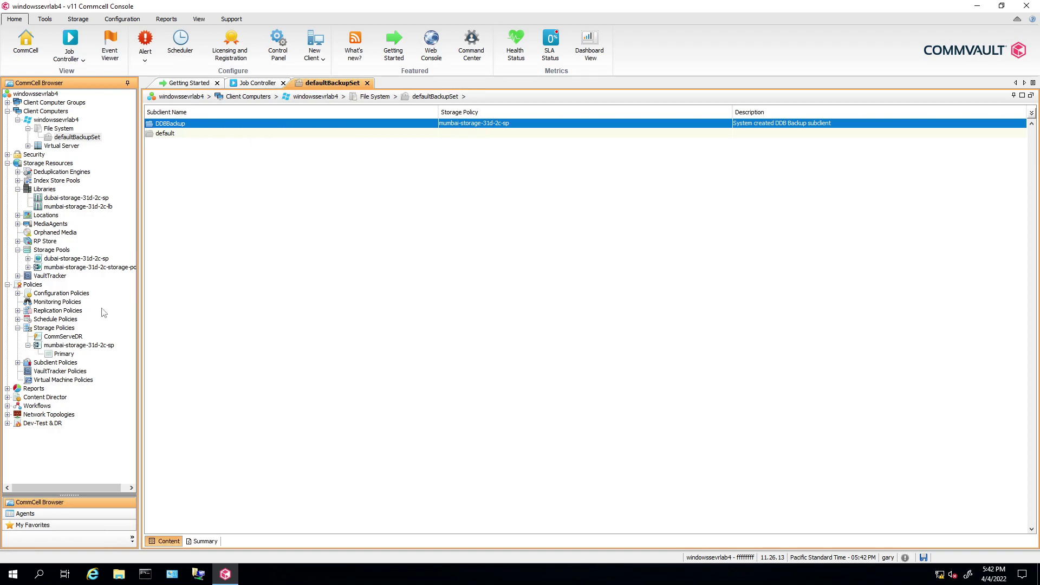
Step: Try to delete the mumbai-storage-31d-2c-sp storage policy, confirming with the text "erase and reuse media"
left_click(84, 350)
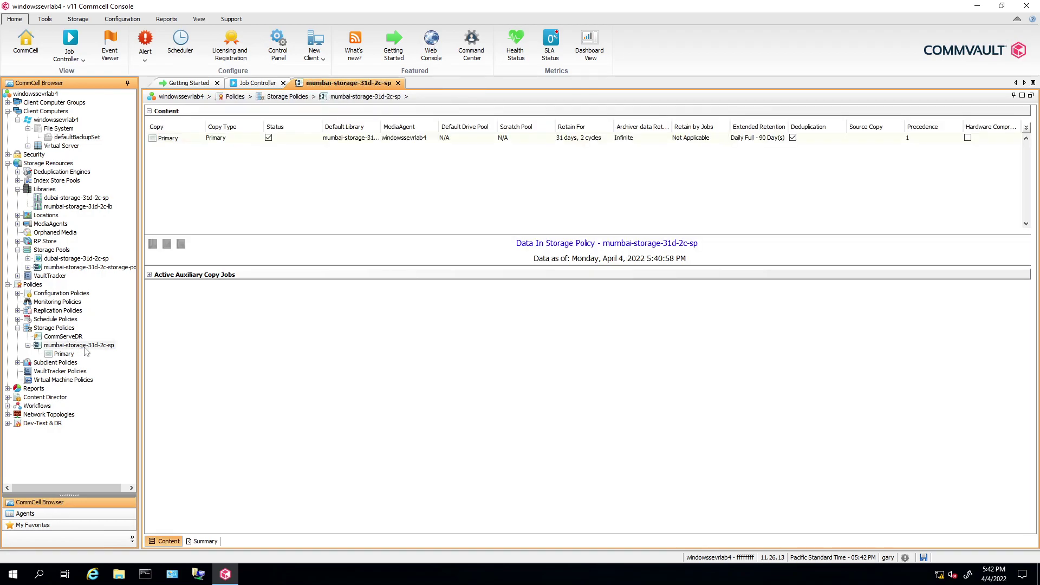
right_click(85, 350)
mouse_move(125, 354)
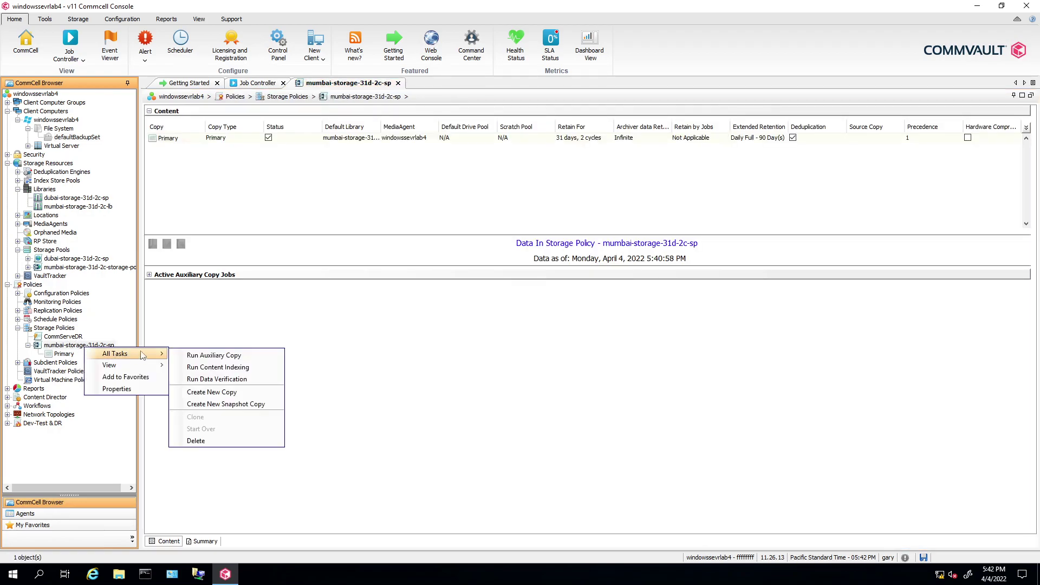
left_click(201, 440)
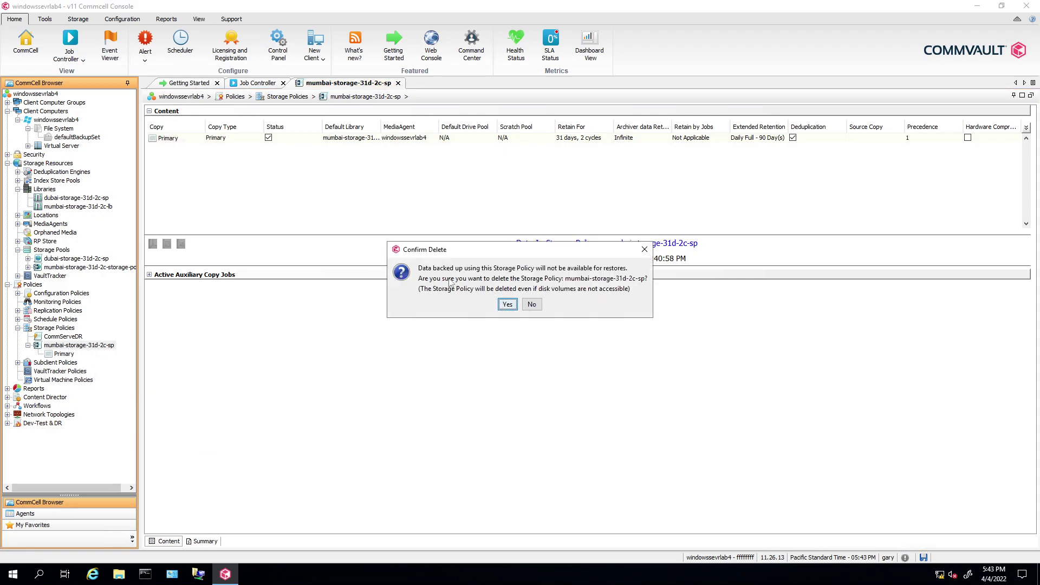
left_click(507, 304)
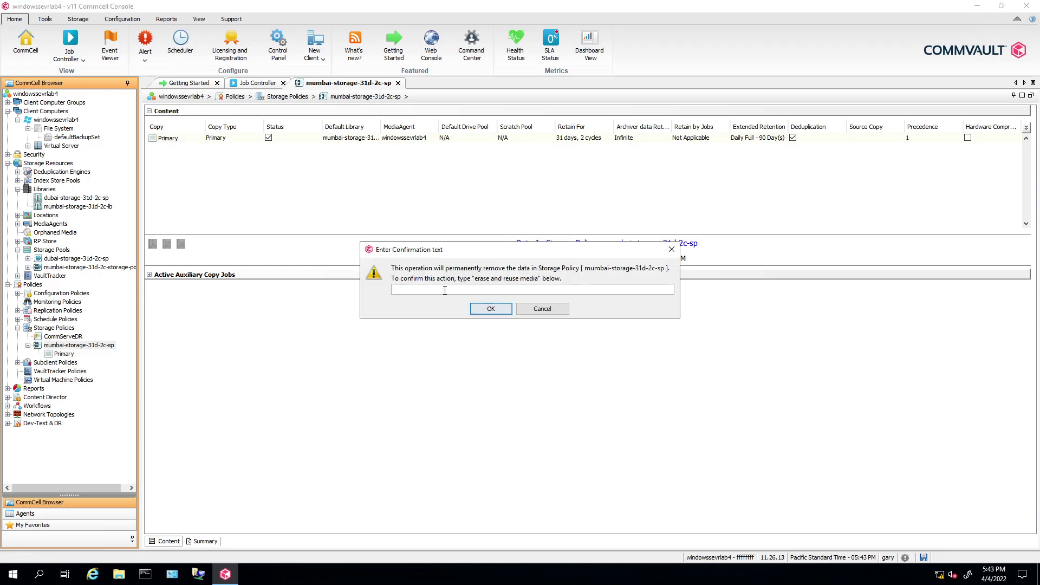
type("erase amd")
key("BackSpace")
key("BackSpace")
key("BackSpace")
type("nd reuse media")
left_click(485, 309)
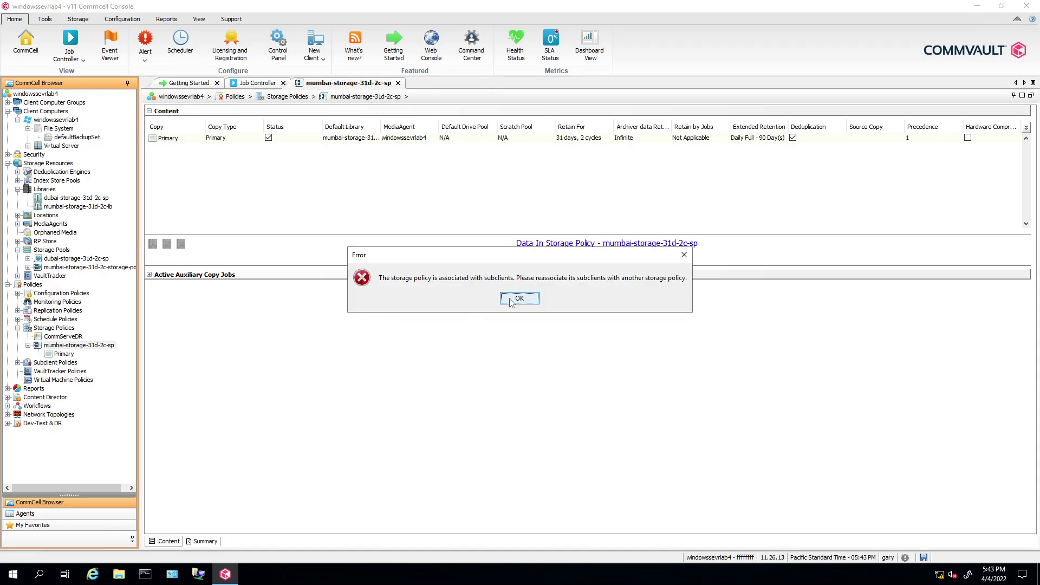
left_click(520, 299)
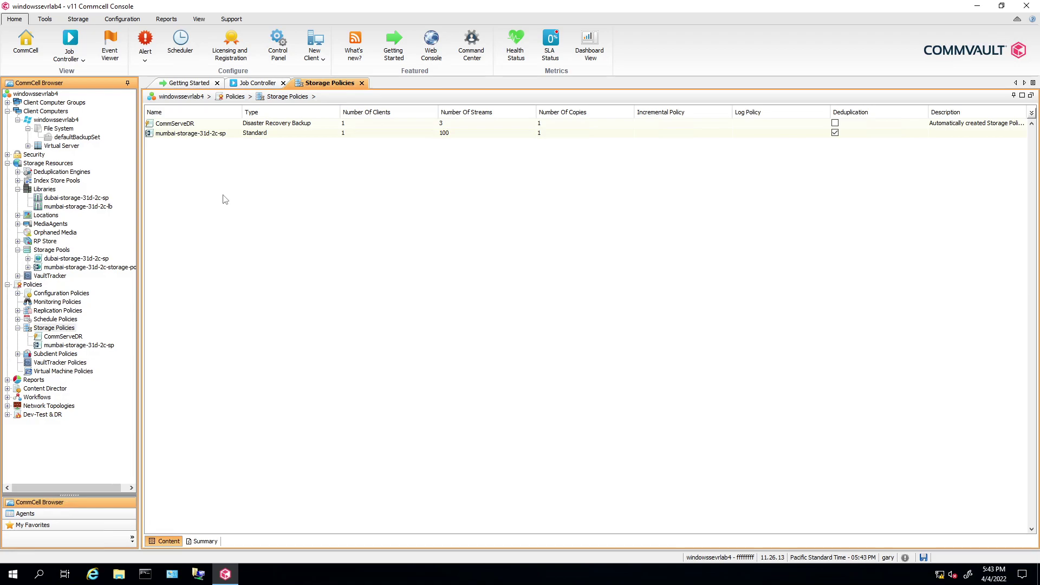
Step: Examine the DDBBackup subclient's storage policy and data transfer settings in its properties, leaving them unsaved
left_click(77, 137)
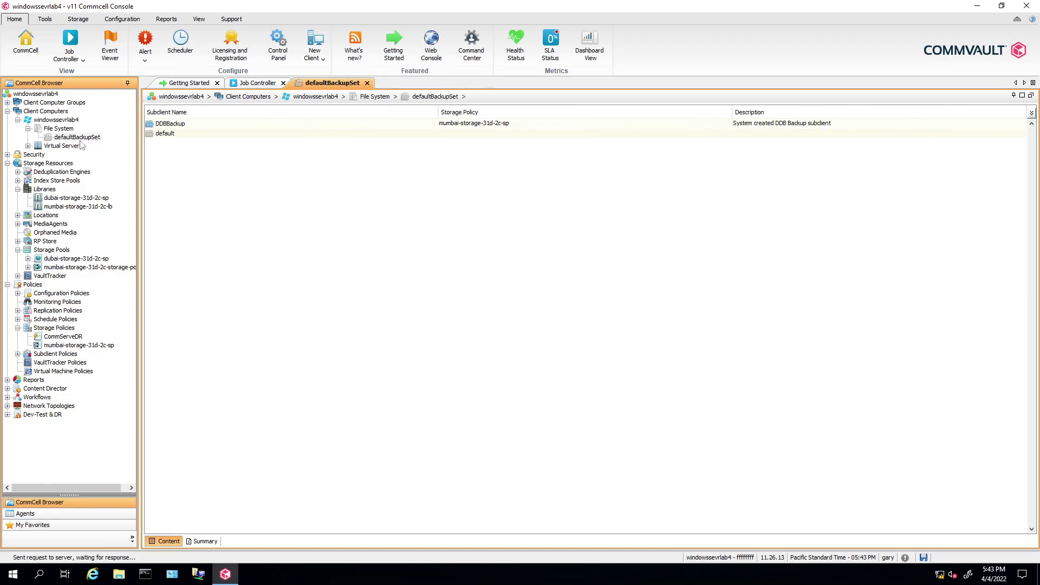
left_click(195, 125)
right_click(196, 129)
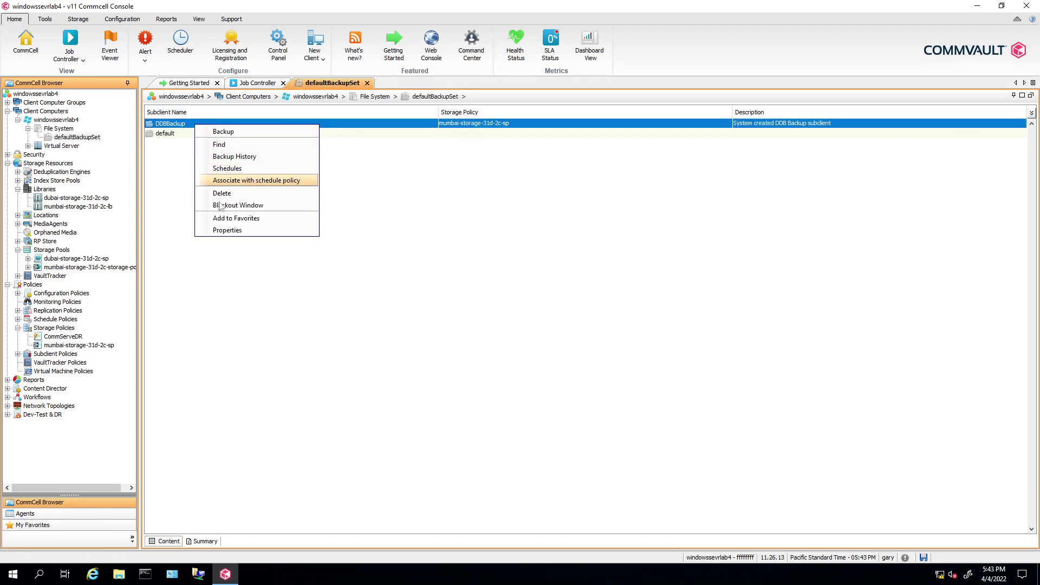
left_click(224, 232)
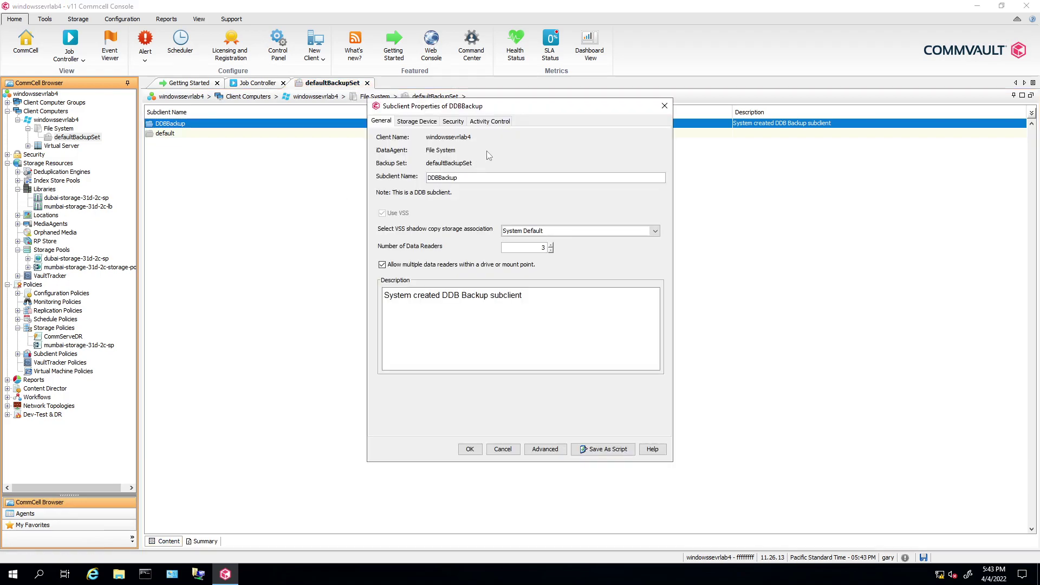
left_click(417, 122)
left_click(460, 141)
left_click(408, 142)
left_click(450, 144)
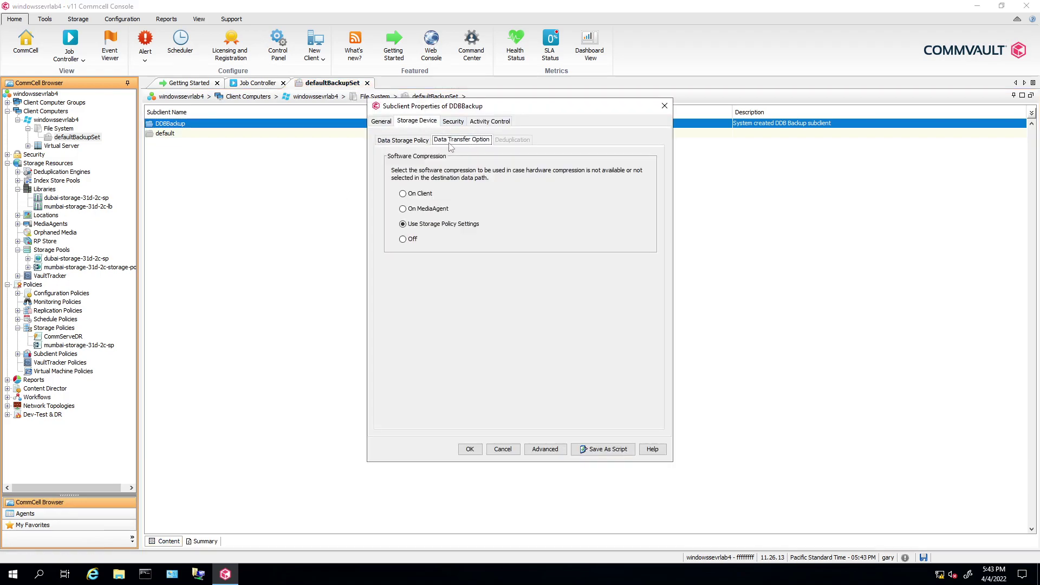
left_click(409, 143)
left_click(665, 106)
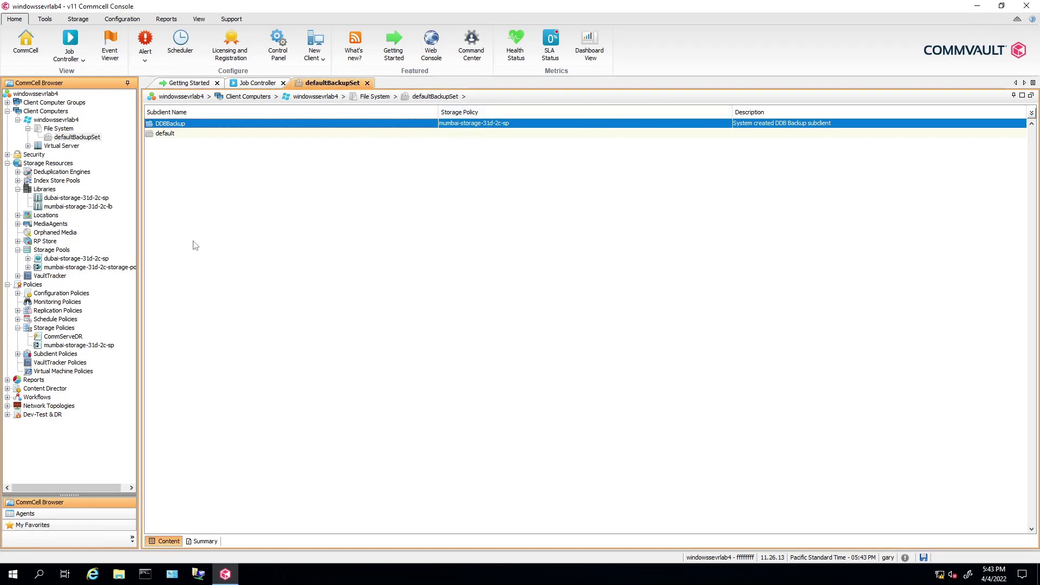
left_click(59, 328)
right_click(59, 331)
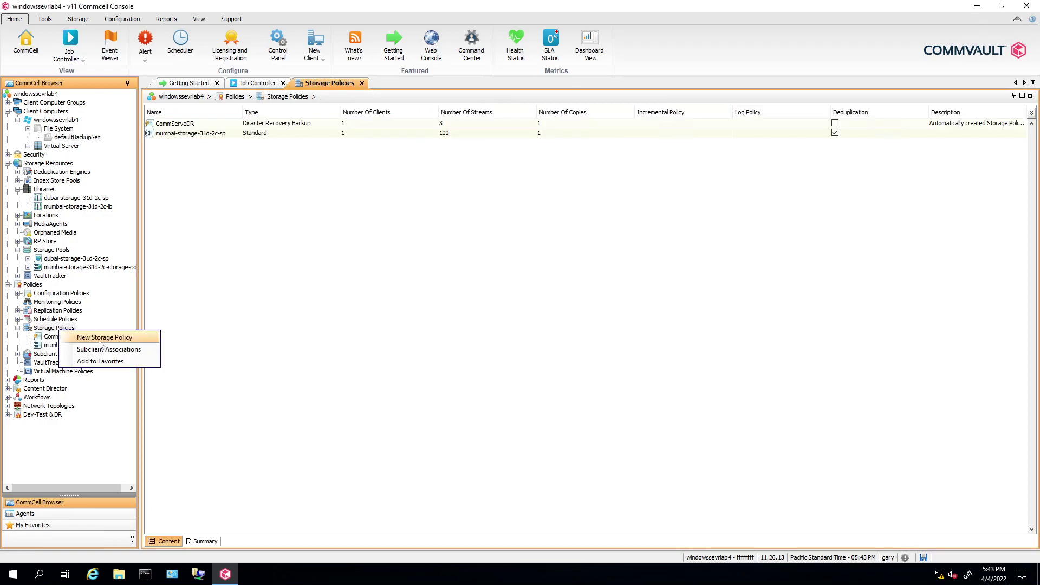
key("Return")
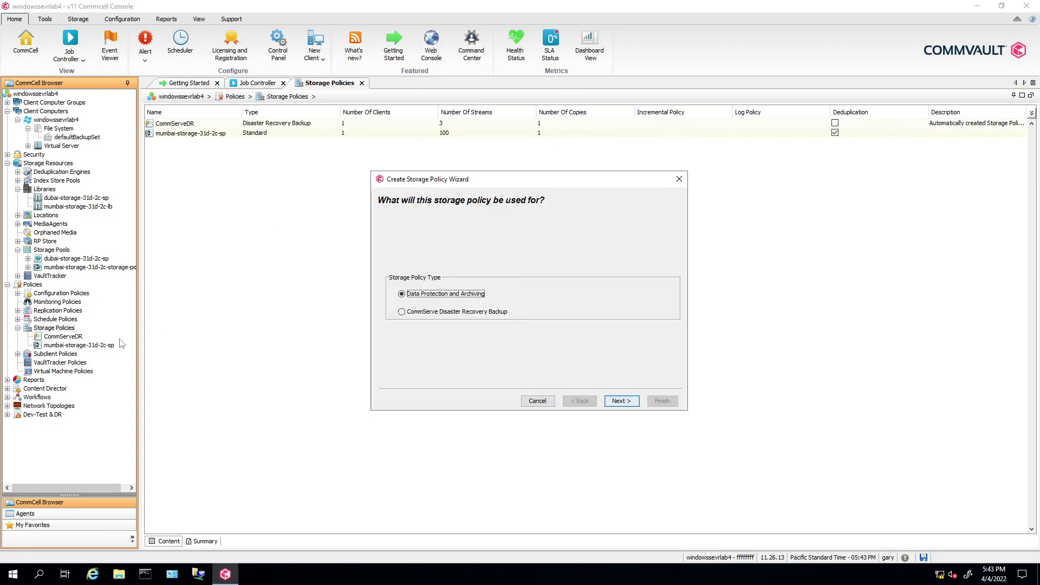
left_click(672, 177)
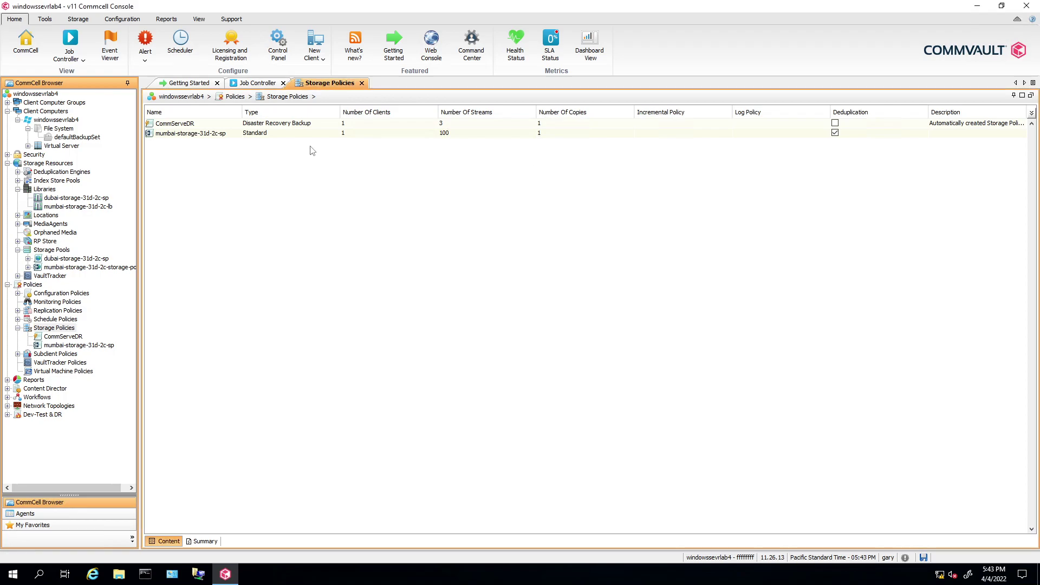
Step: Rename the Dubai disk library as dubai-storage-31d-2c-lb in its properties and copy the new name
left_click(77, 199)
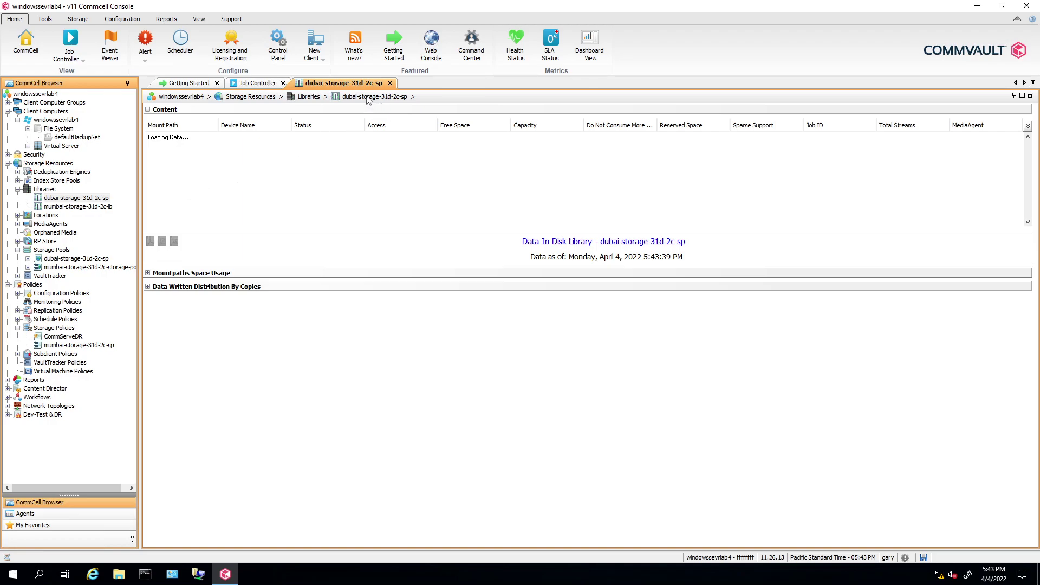
key("Down")
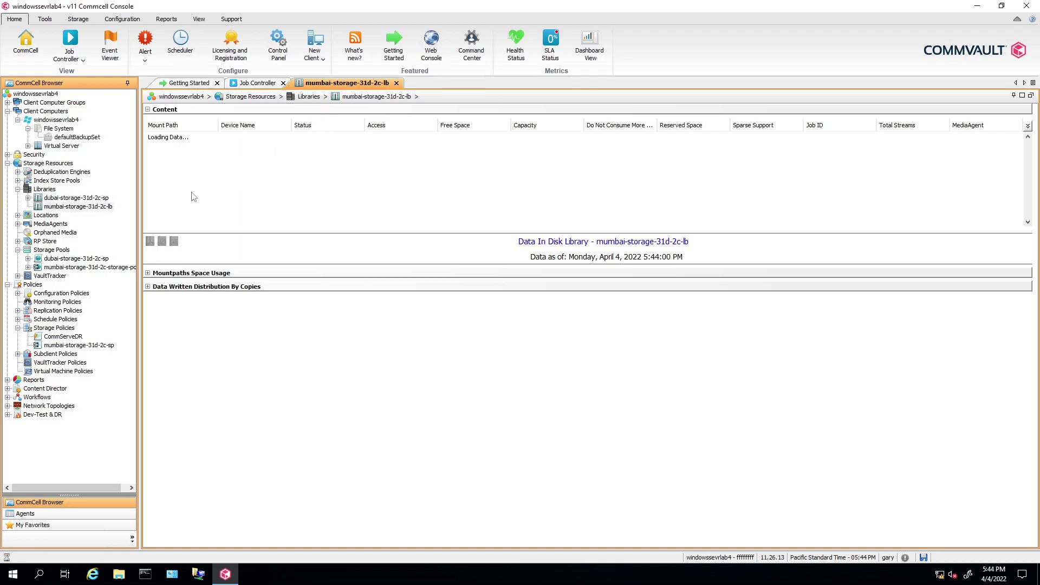
left_click(372, 99)
left_click(493, 91)
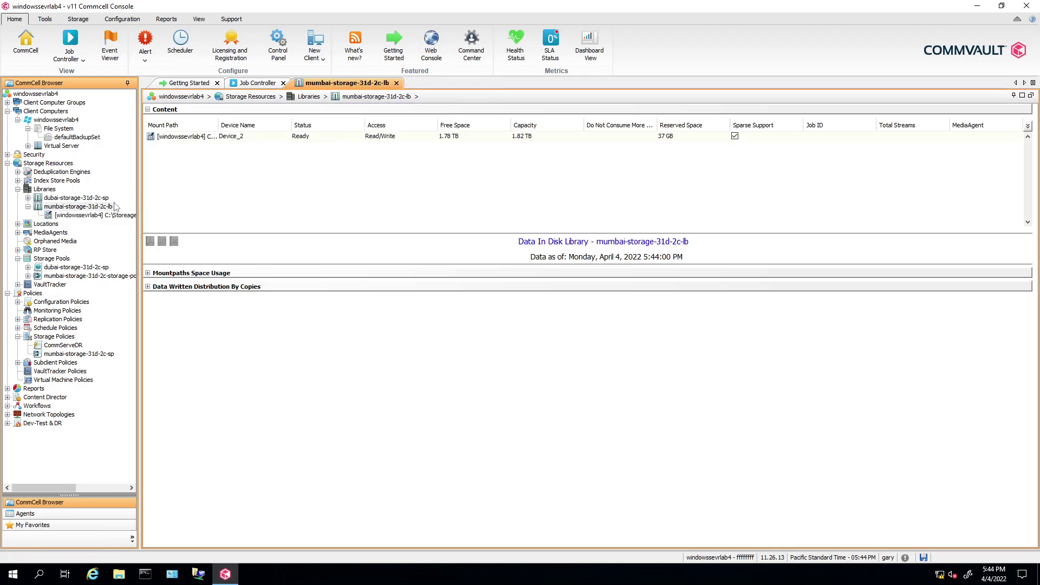
left_click(82, 199)
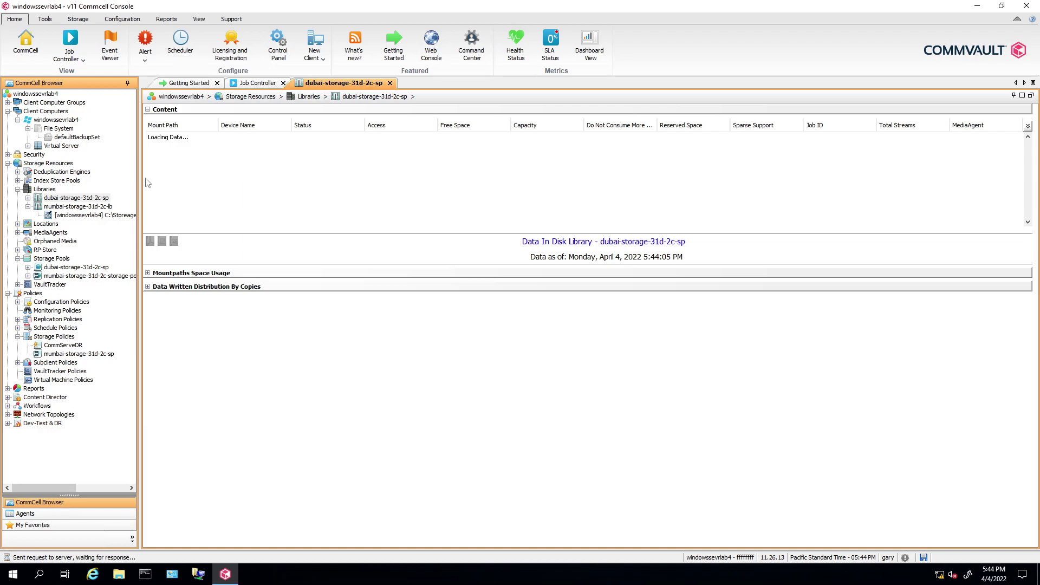
left_click(367, 101)
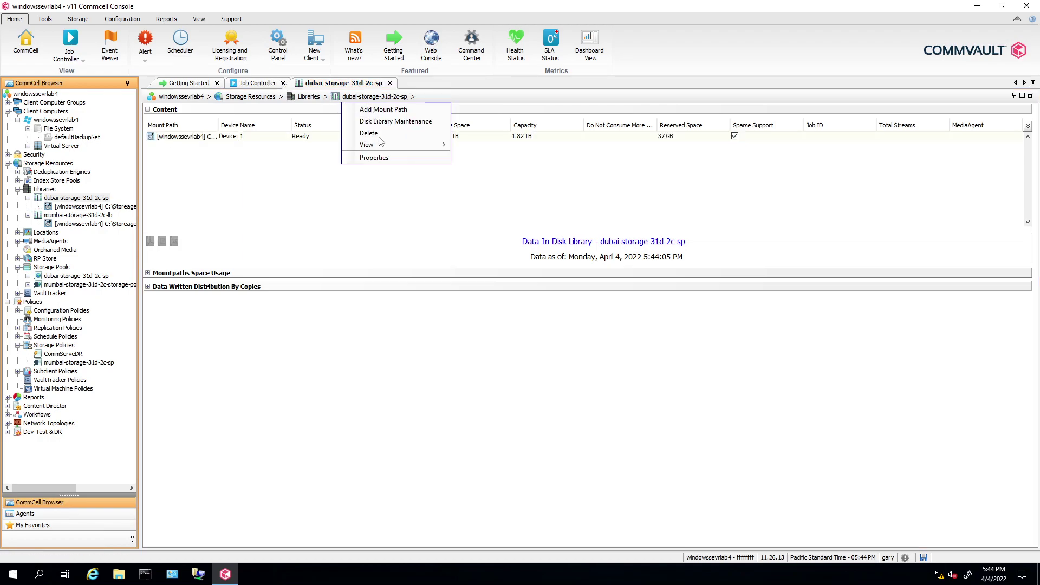
left_click(382, 159)
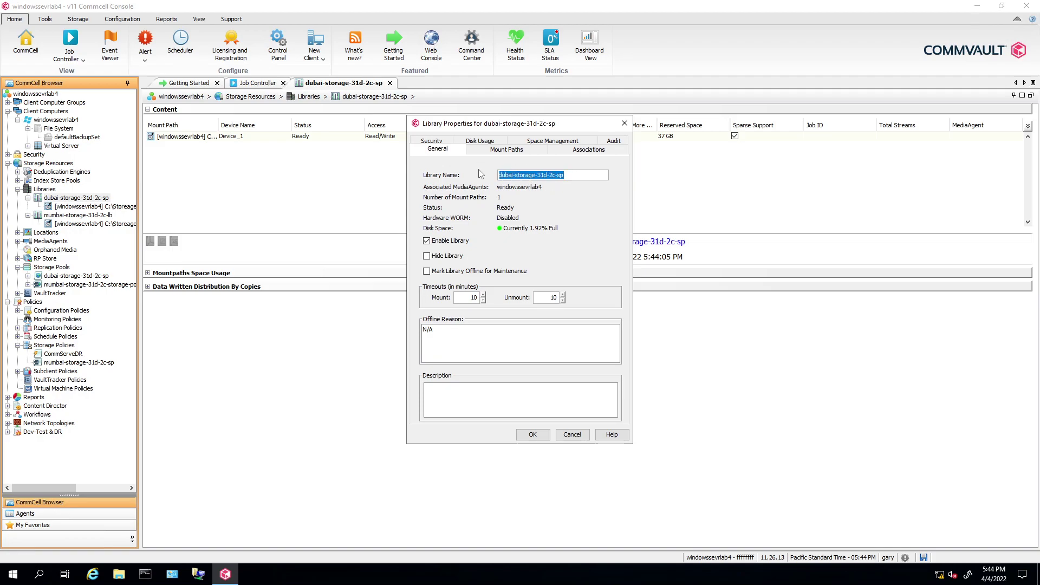
left_click(579, 175)
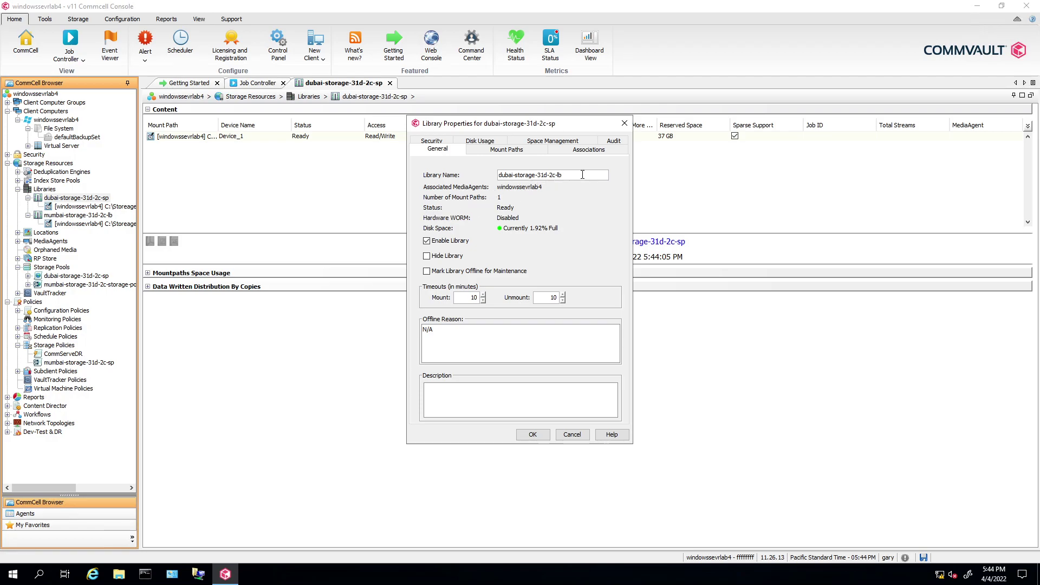
left_click_drag(572, 176, 500, 175)
key("ctrl+c")
left_click(532, 434)
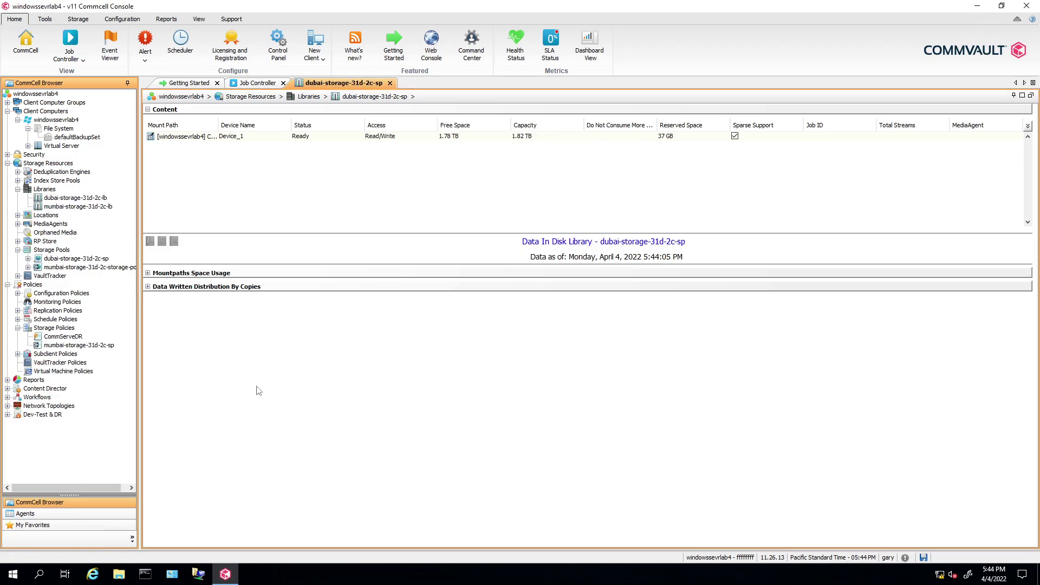
Step: Rename the Dubai storage pool as dubai-storage-31d-2c-storage-policy in its properties
left_click(90, 260)
right_click(90, 260)
mouse_move(117, 316)
left_click(201, 319)
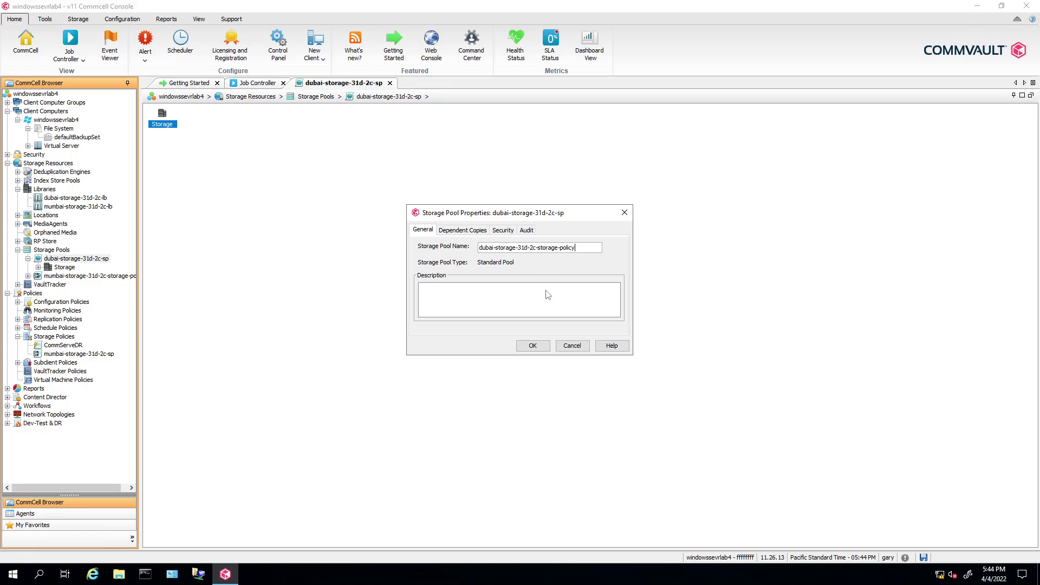
left_click(533, 345)
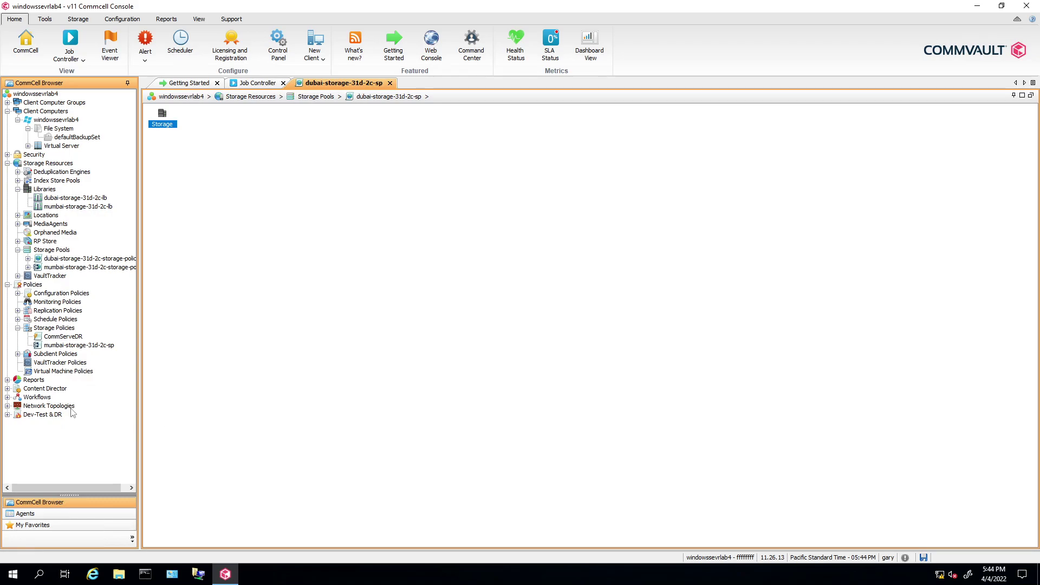
Step: Widen the CommCell Browser pane to make room for the long storage pool names
left_click(247, 361)
left_click_drag(141, 258, 169, 245)
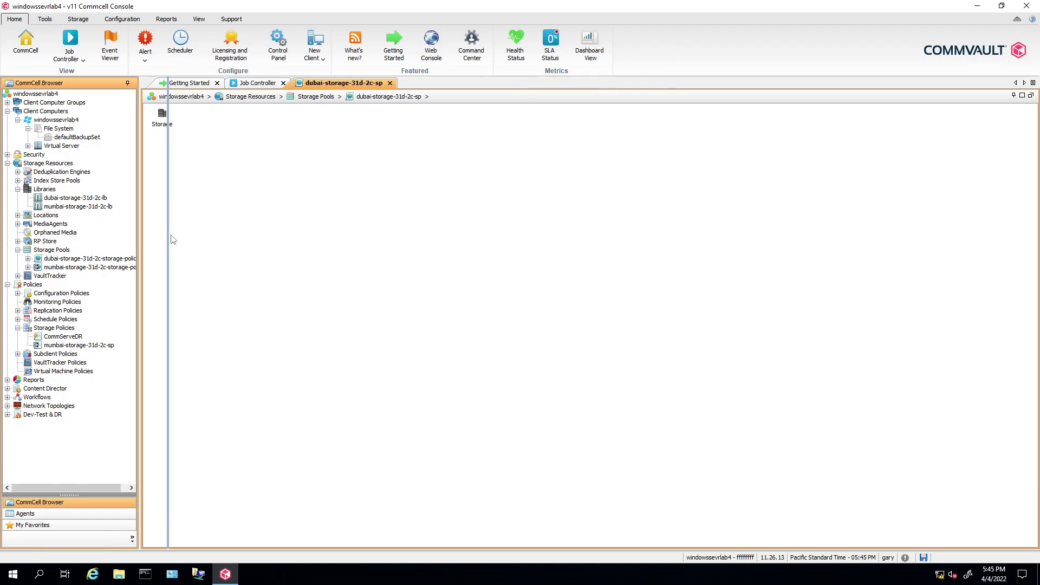
left_click(226, 576)
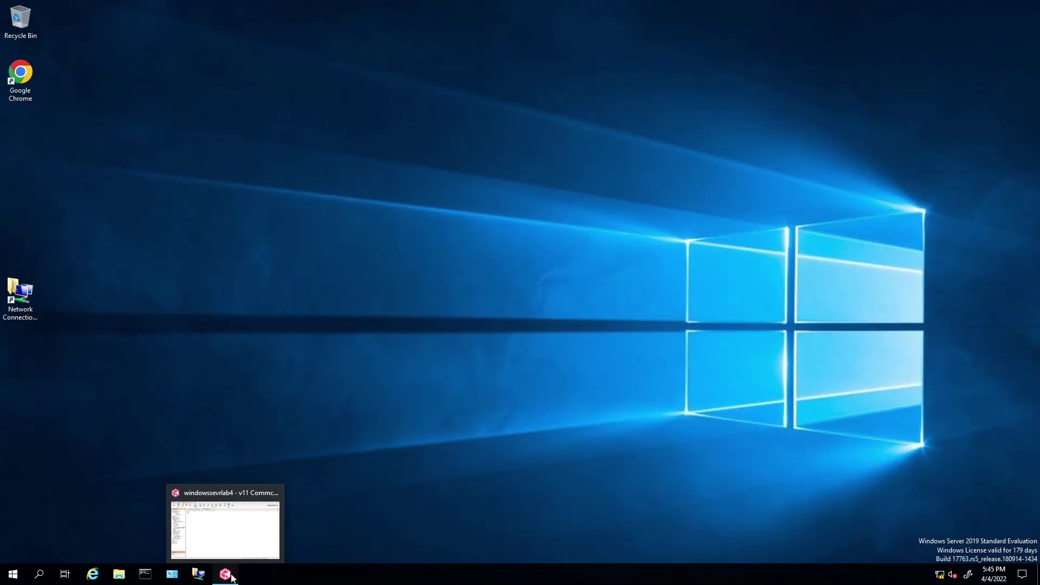
left_click(226, 576)
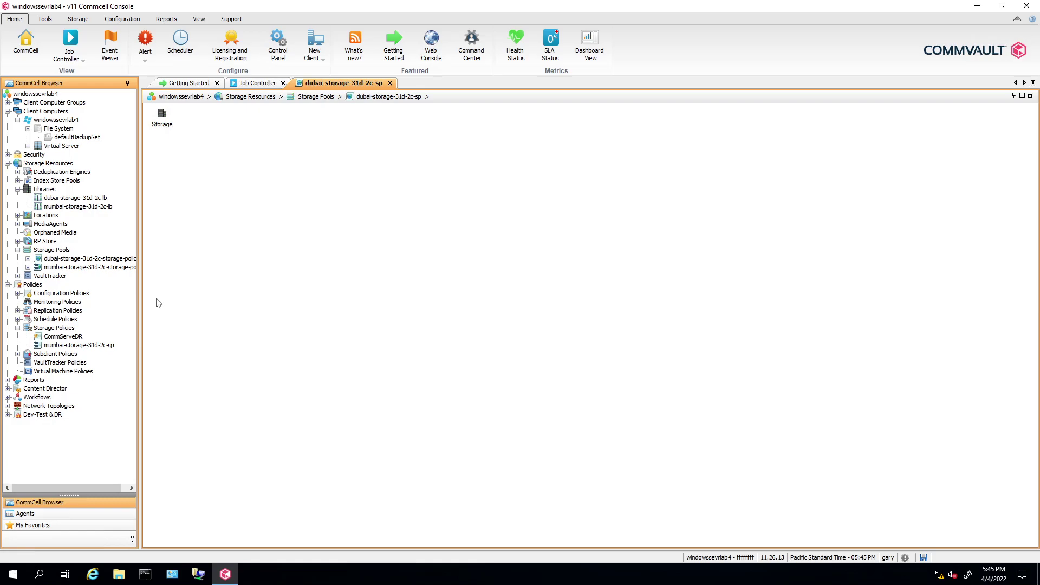
Step: Start a new storage policy for data protection and archiving and name it dubai-storage-31d-2c-sp
left_click(57, 329)
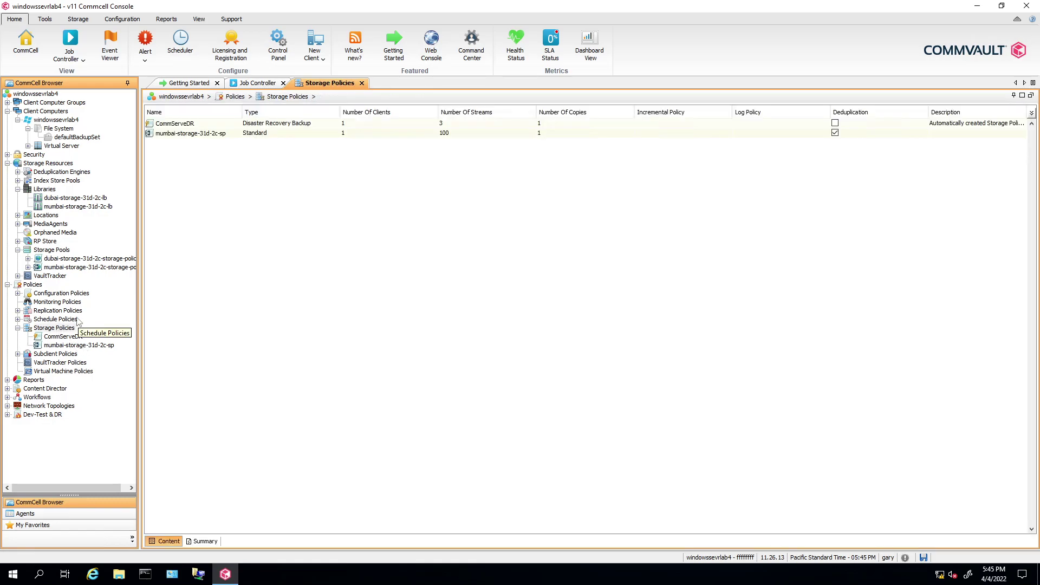
right_click(65, 332)
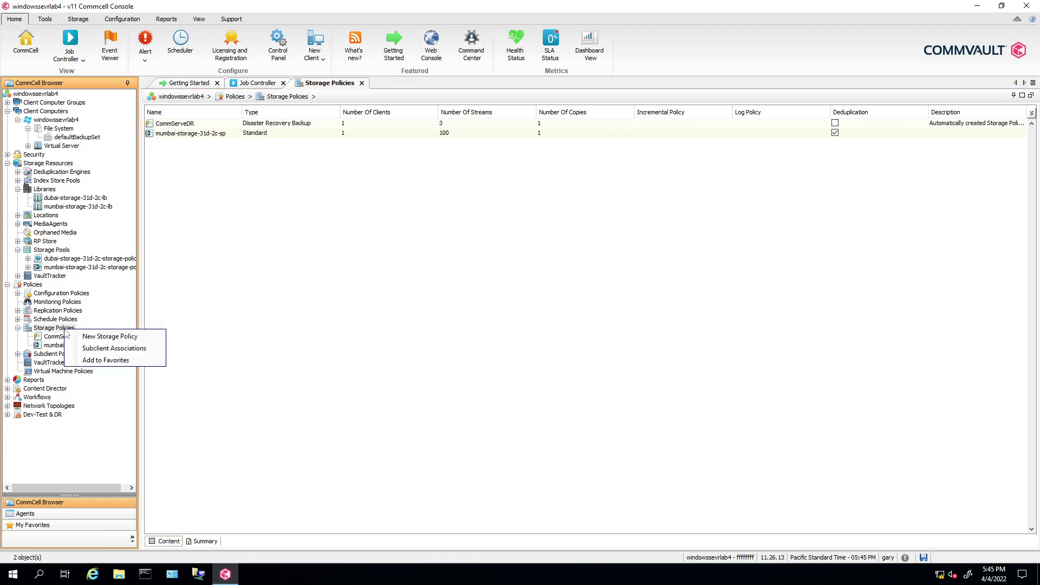
left_click(107, 341)
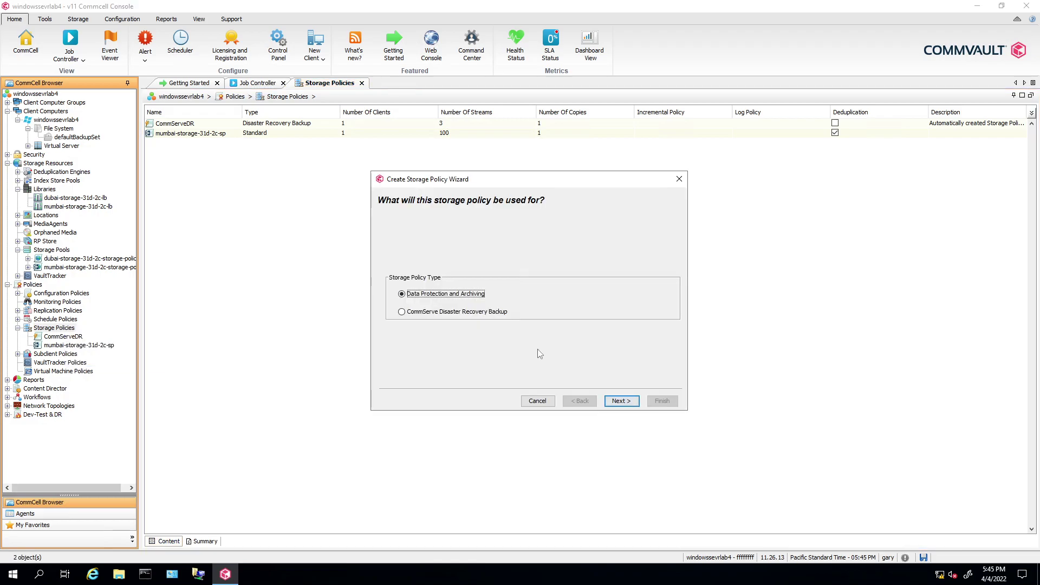
left_click(622, 401)
key("ctrl+v")
key("BackSpace")
key("BackSpace")
type("sp")
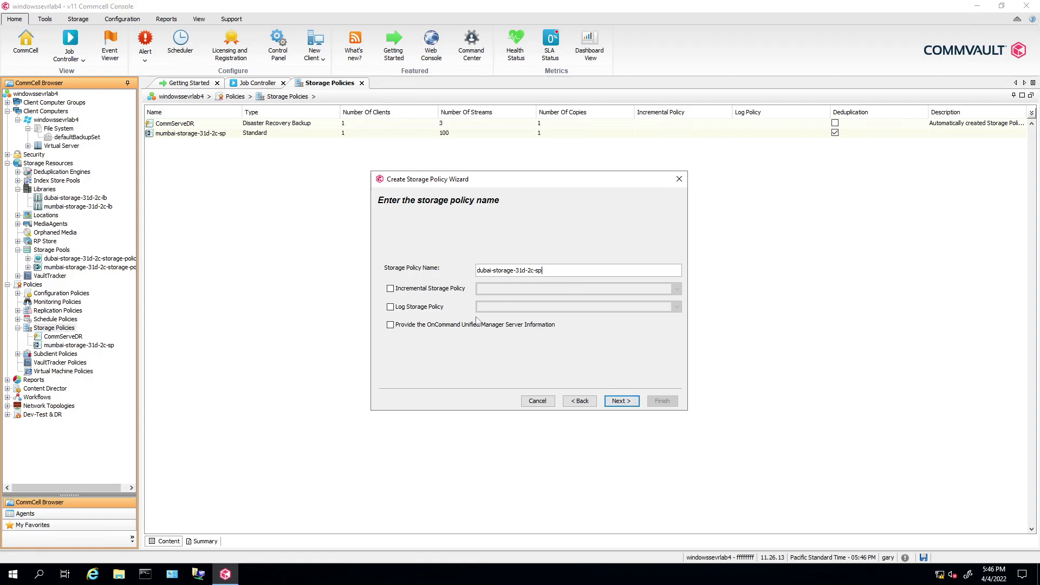
Step: Assign the dubai-storage-31d-2c-storage-policy pool to the new policy and finish creating it with the default 100 streams and 30-day, 1-cycle retention
left_click(622, 401)
left_click(574, 299)
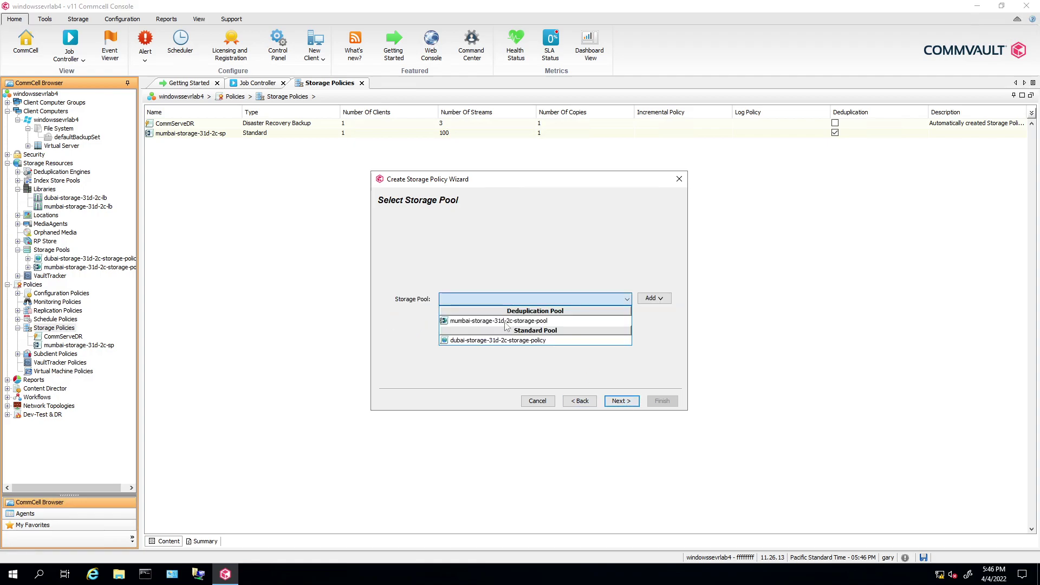
left_click(485, 342)
left_click(621, 401)
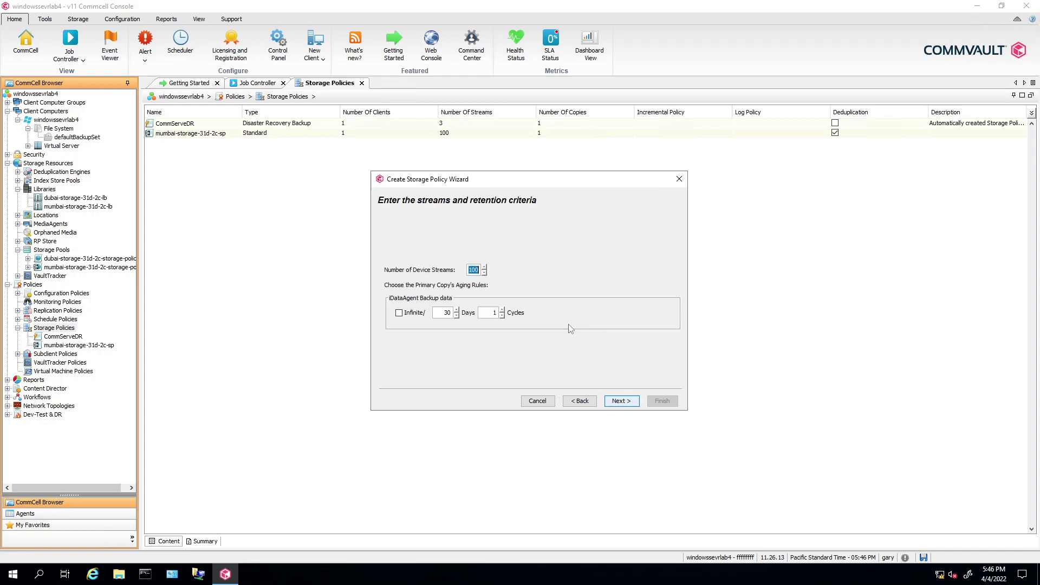
left_click(621, 402)
left_click(662, 401)
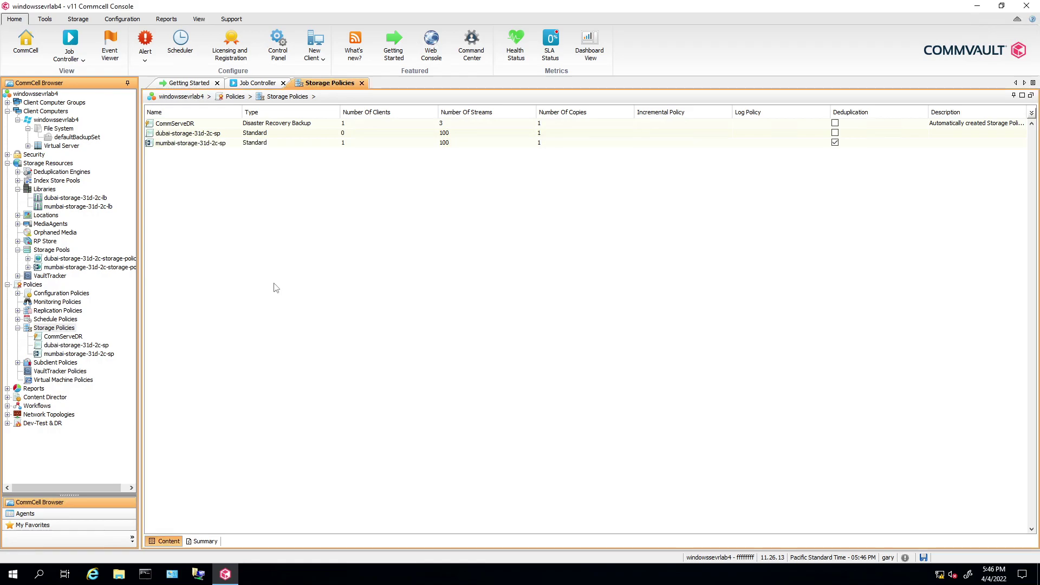
Step: Change the DDBBackup subclient's storage policy to dubai-storage-31d-2c-sp in its properties
left_click(73, 139)
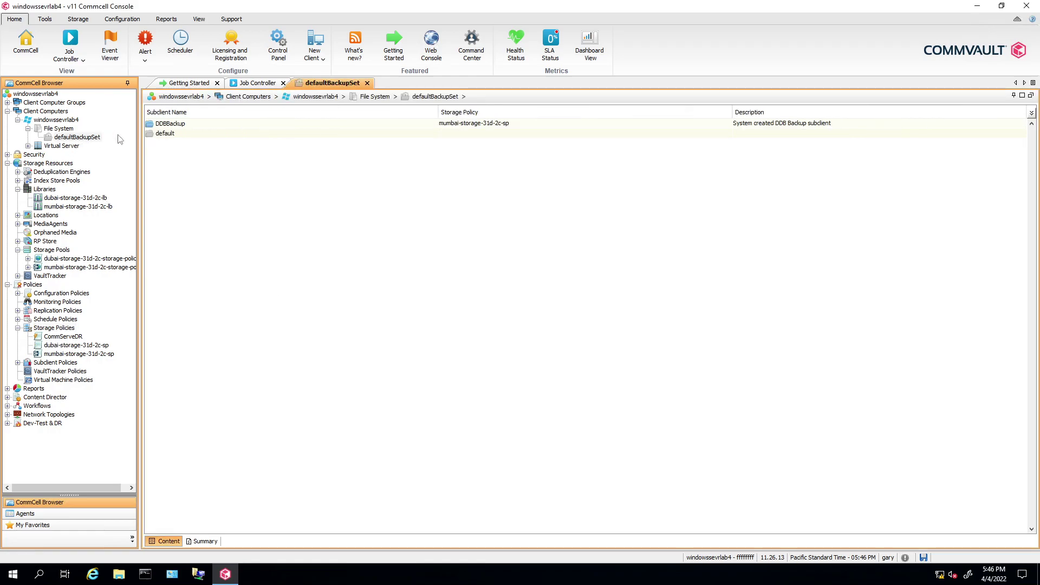
left_click(455, 124)
right_click(454, 123)
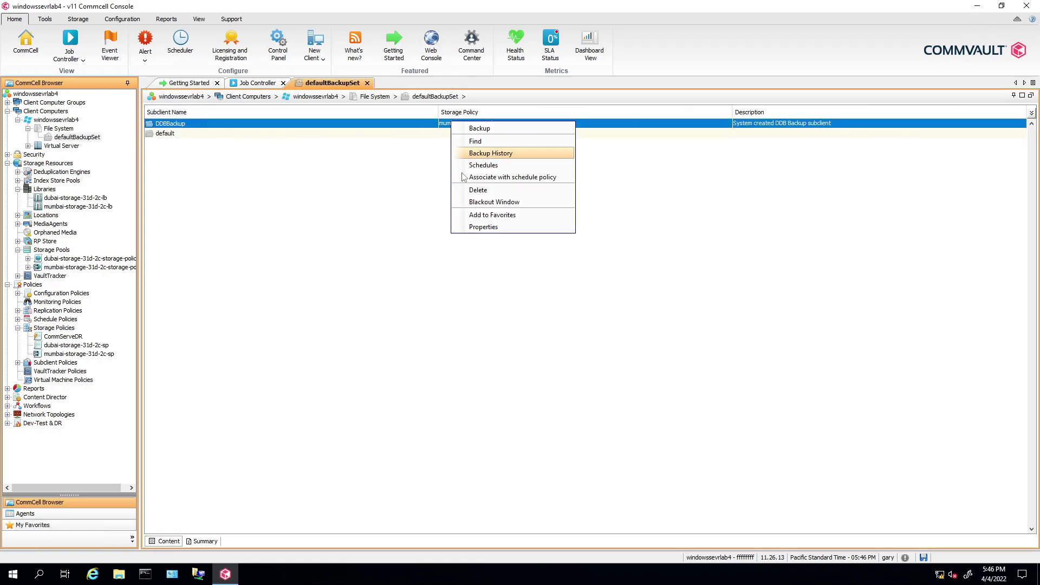
left_click(463, 230)
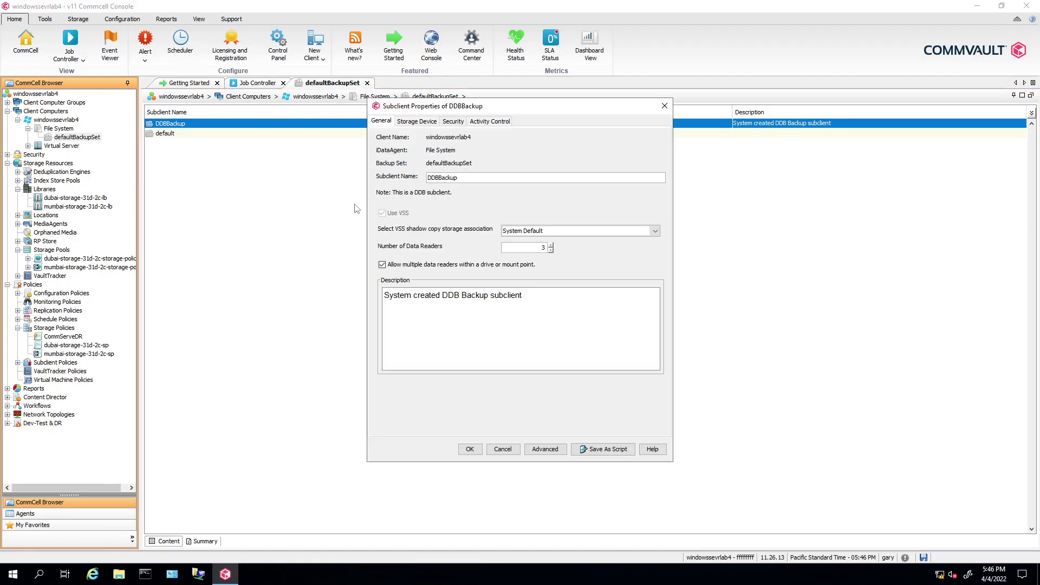
left_click(422, 122)
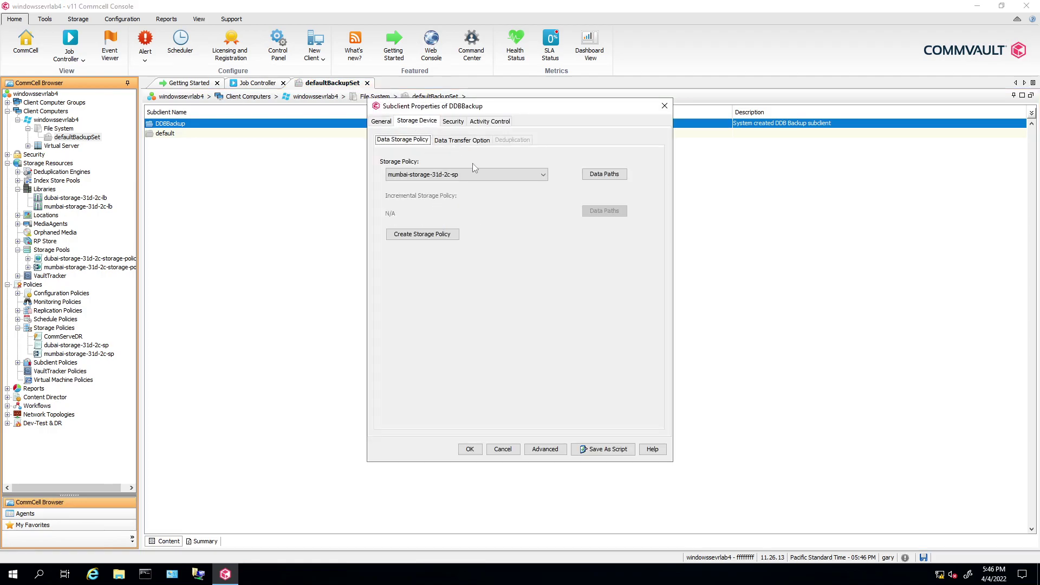
left_click(482, 174)
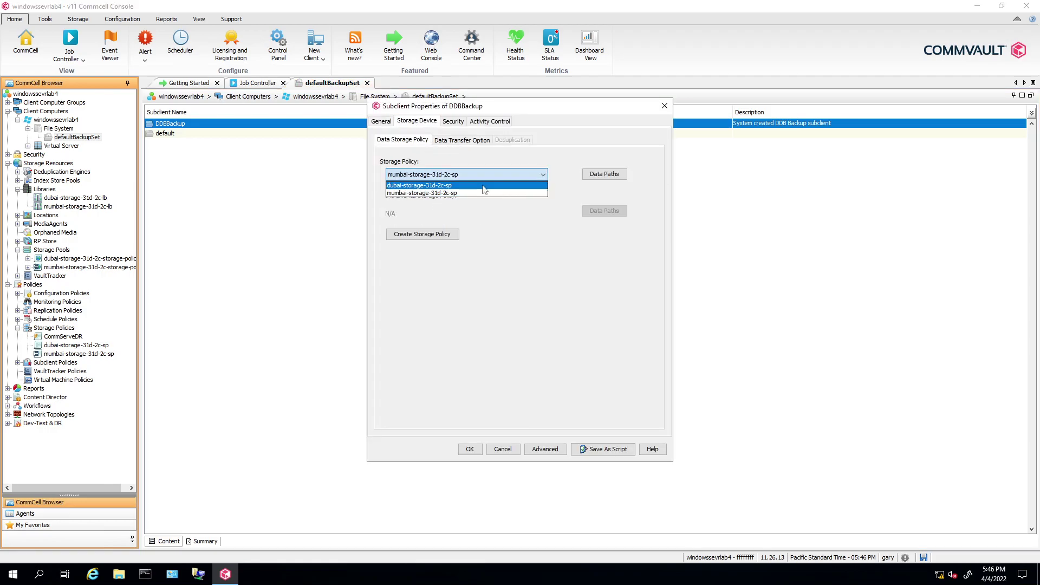
left_click(433, 185)
left_click(469, 449)
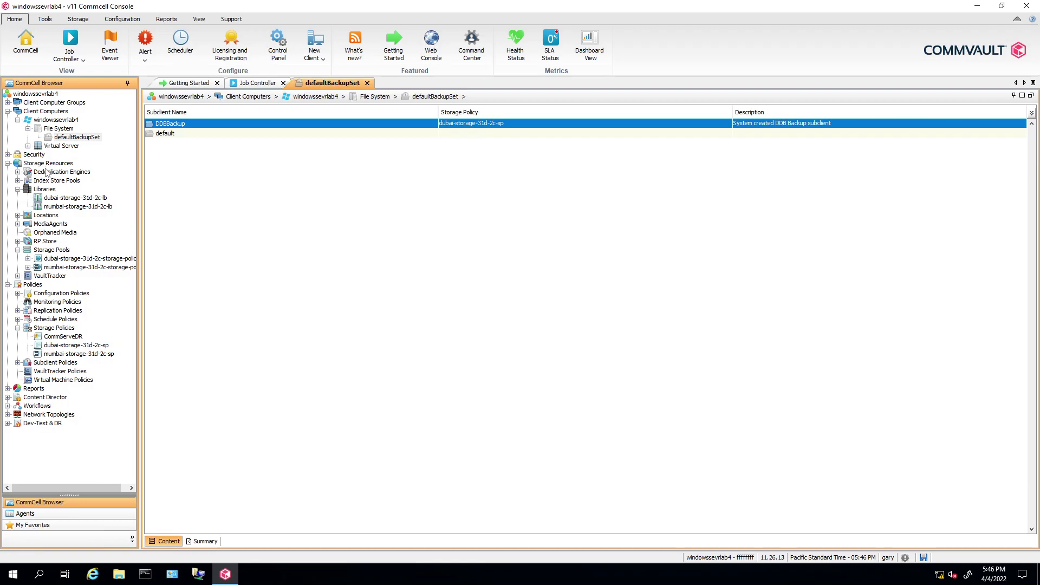
Step: Delete the mumbai-storage-31d-2c-sp storage policy, confirming with the text "erase and reuse media"
left_click(58, 329)
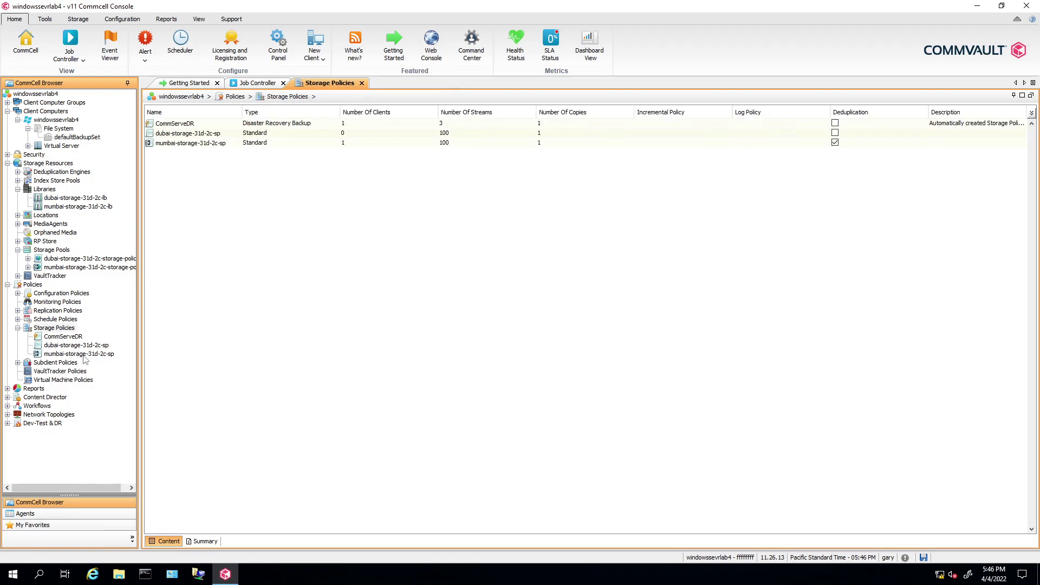
left_click(81, 354)
right_click(104, 356)
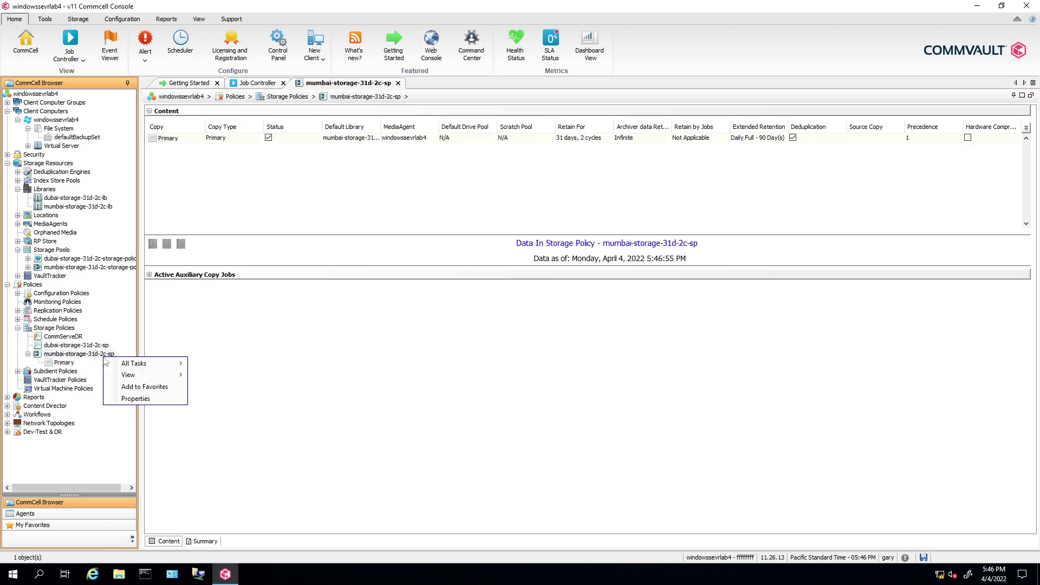
mouse_move(140, 369)
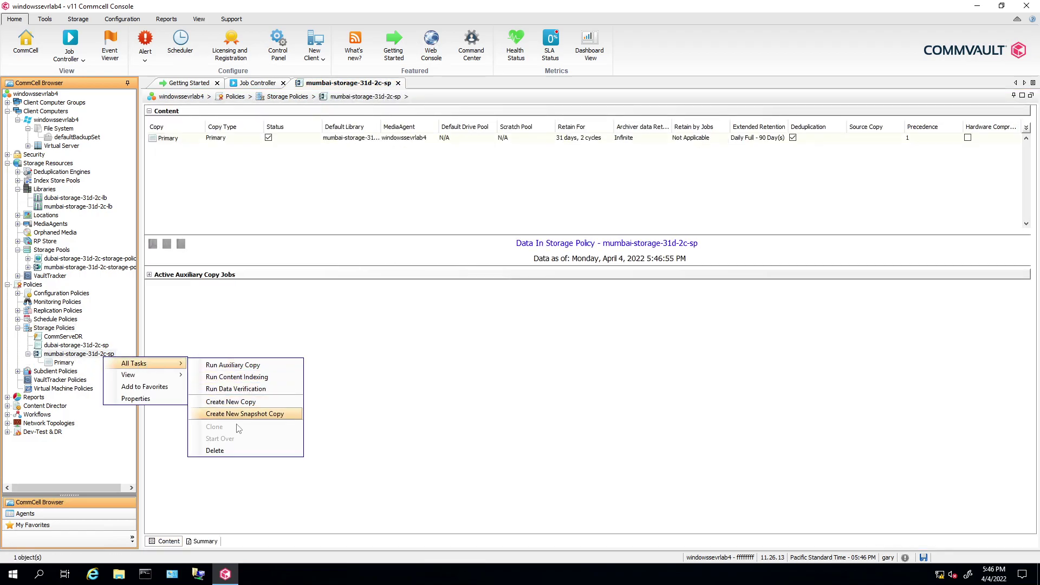
left_click(216, 451)
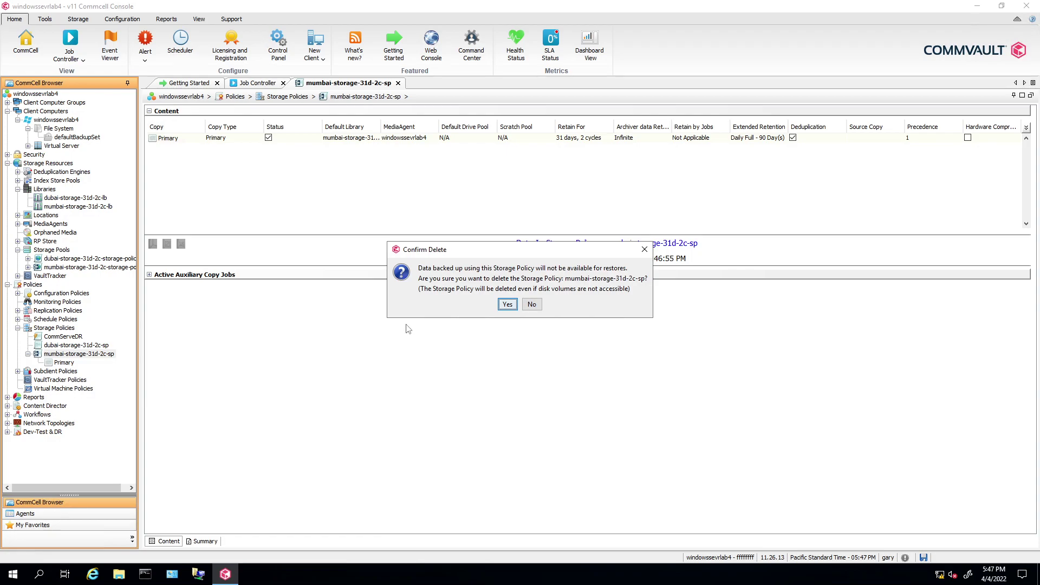
left_click(501, 305)
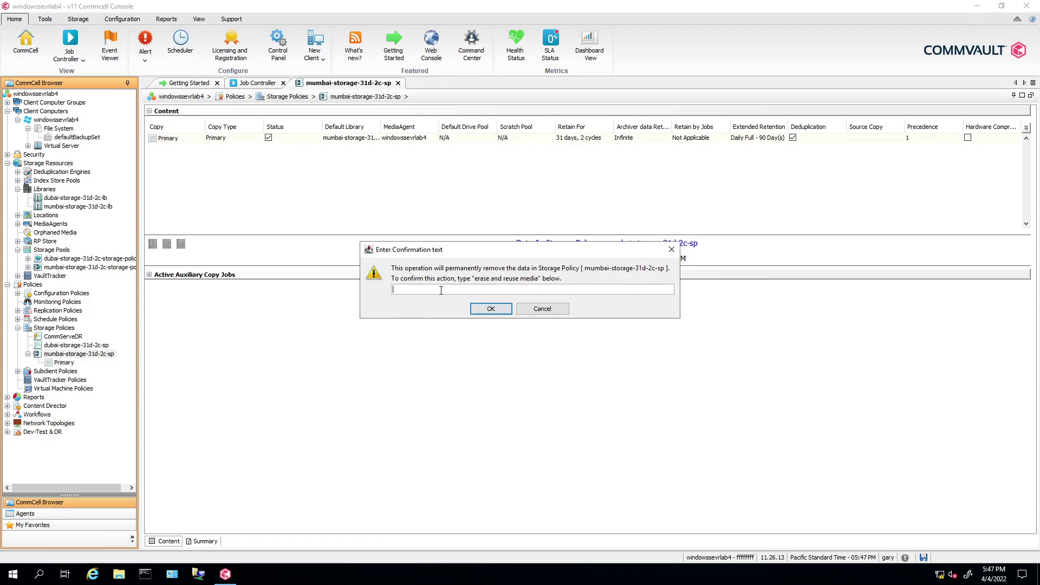
type("erase and reuse me")
key("BackSpace")
type("edia")
left_click(483, 309)
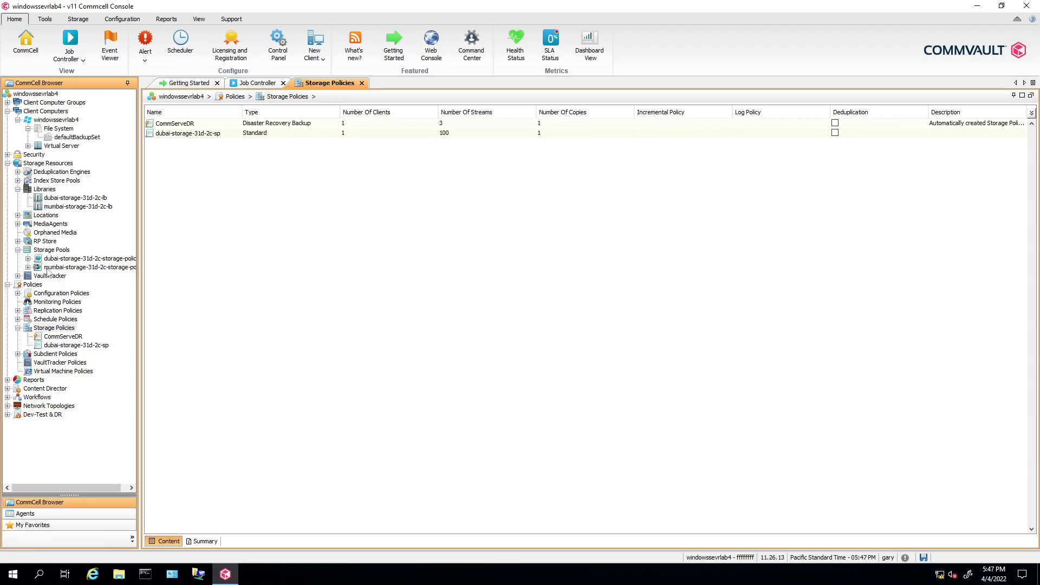
Step: Delete the mumbai-storage-31d-2c-storage-pool storage pool, confirming with the text "erase and reuse media"
right_click(77, 267)
mouse_move(123, 276)
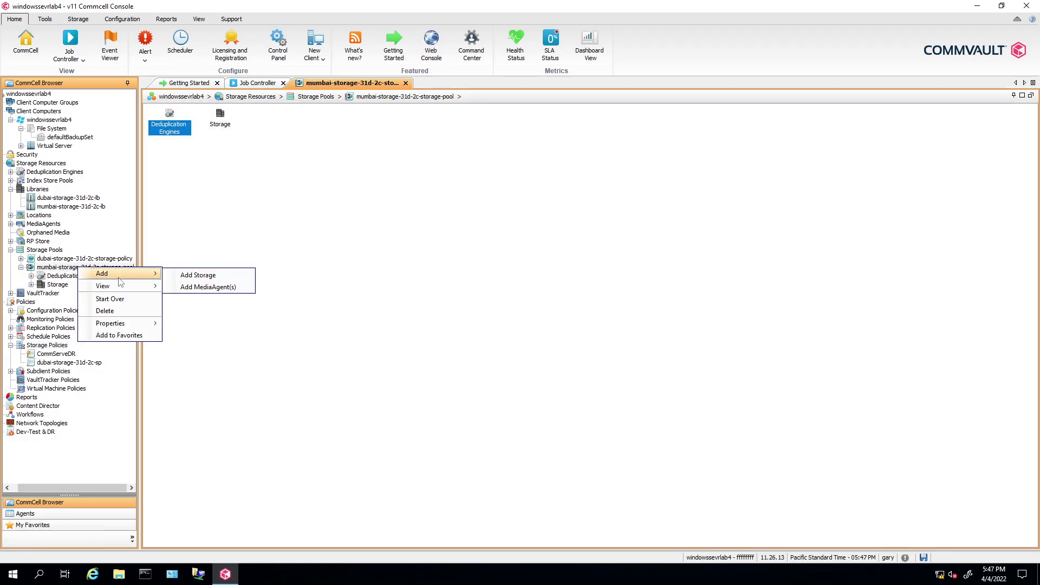
left_click(106, 311)
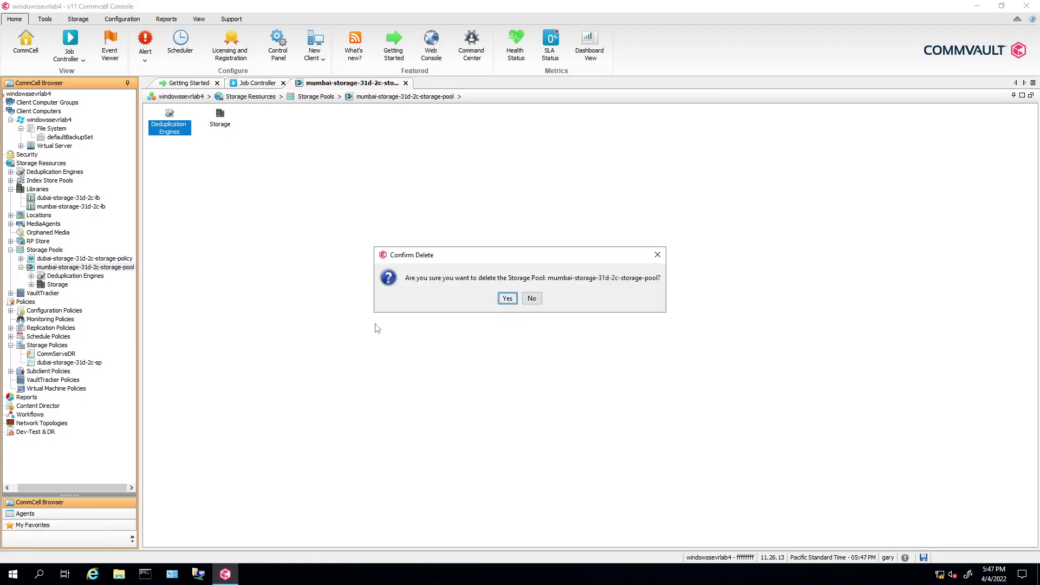
left_click(508, 298)
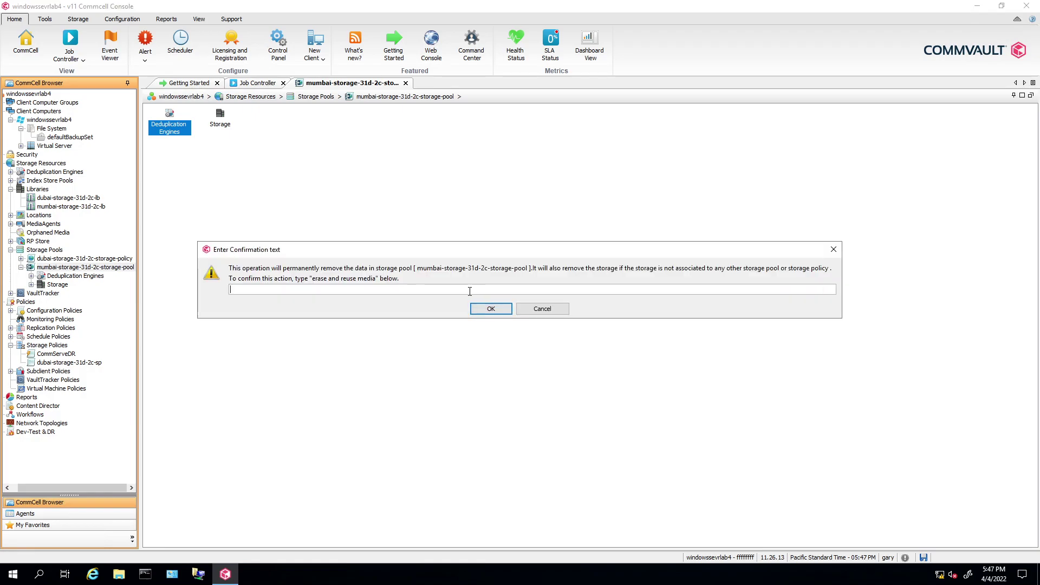
type("erase and reuse media")
left_click_drag(292, 289, 215, 293)
left_click(490, 310)
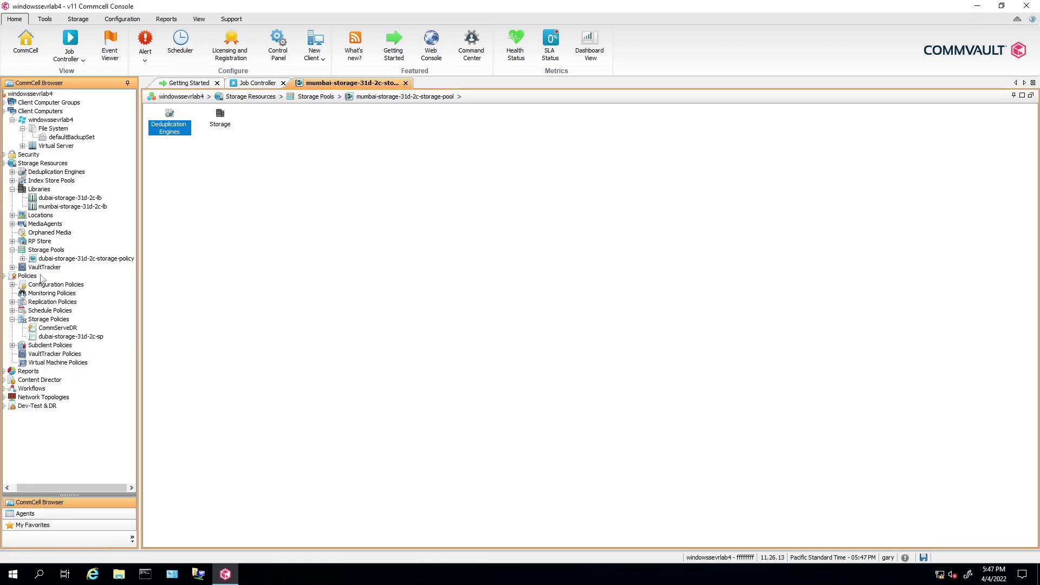
Step: Examine the mount paths and available actions of the mumbai-storage-31d-2c-lb disk library
left_click(83, 209)
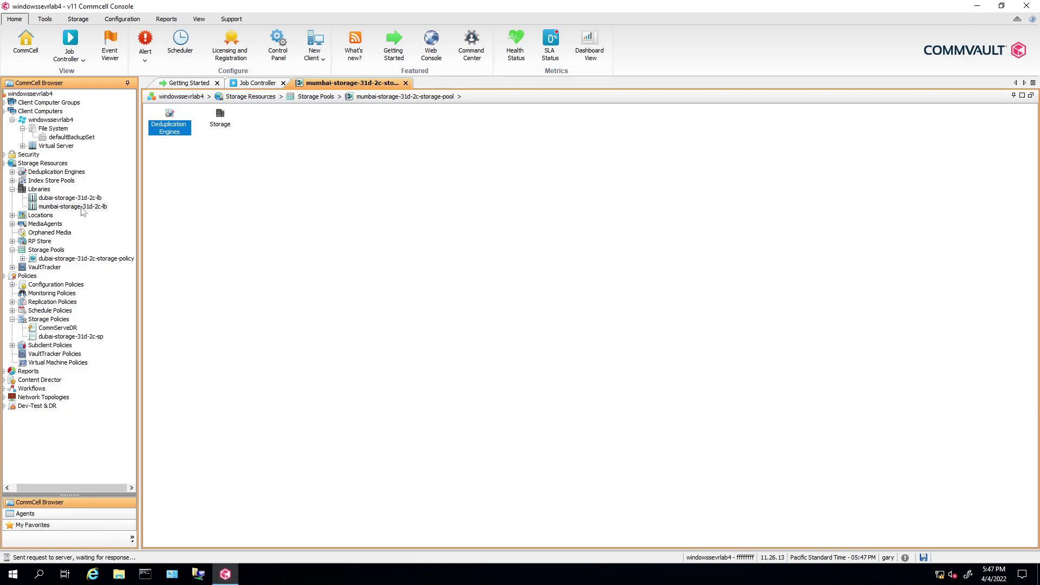
right_click(83, 211)
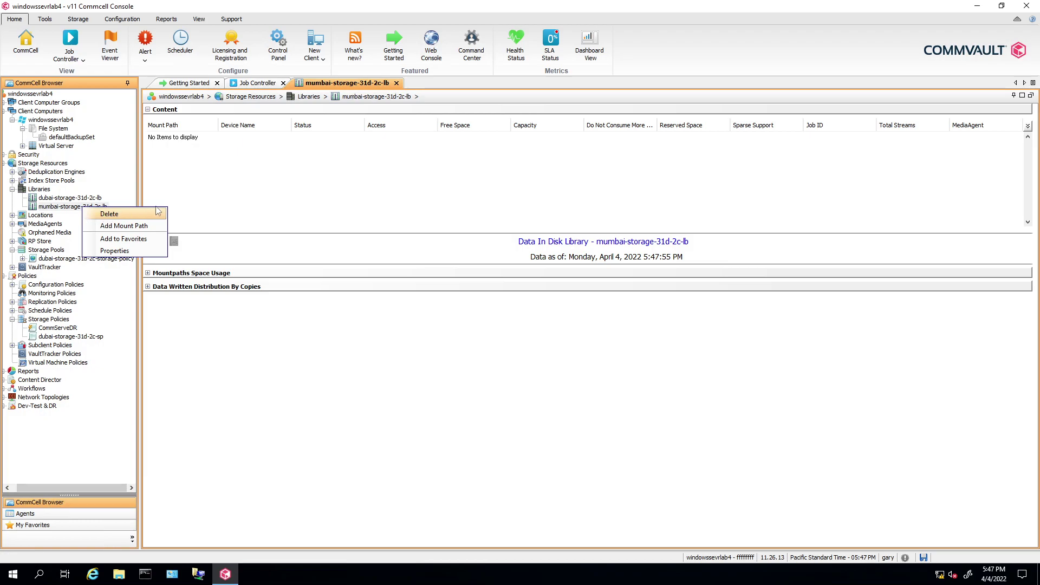
left_click(355, 194)
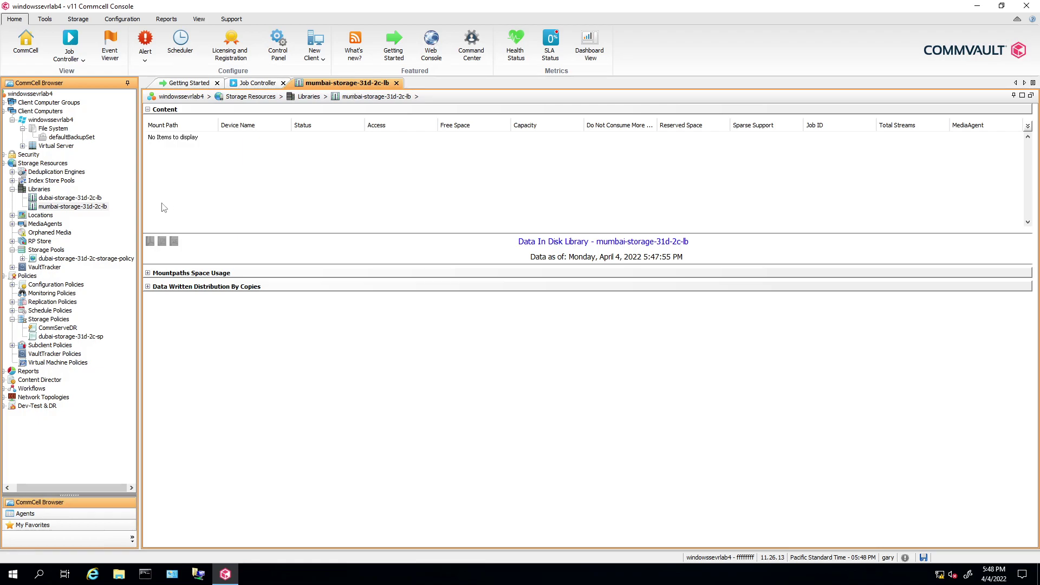
right_click(85, 210)
left_click(289, 188)
Step: View the backup jobs stored under the dubai-storage-31d-2c-sp storage policy
right_click(75, 339)
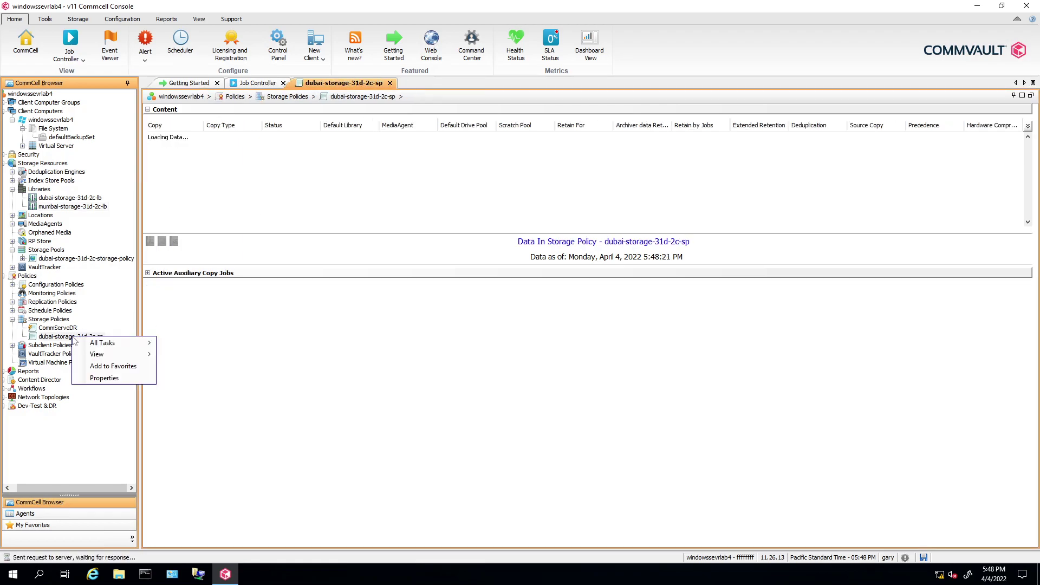
mouse_move(117, 356)
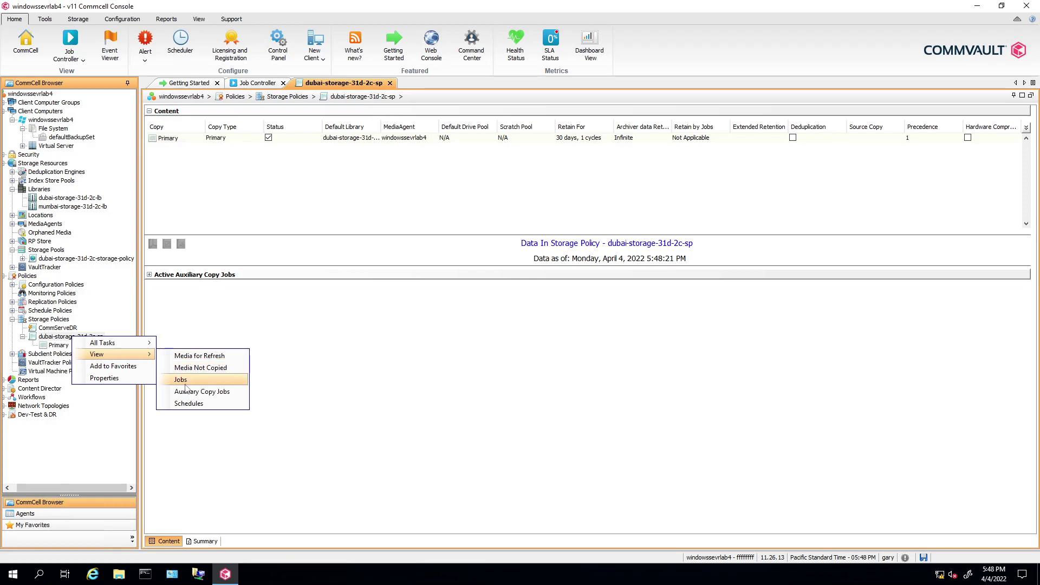
left_click(324, 196)
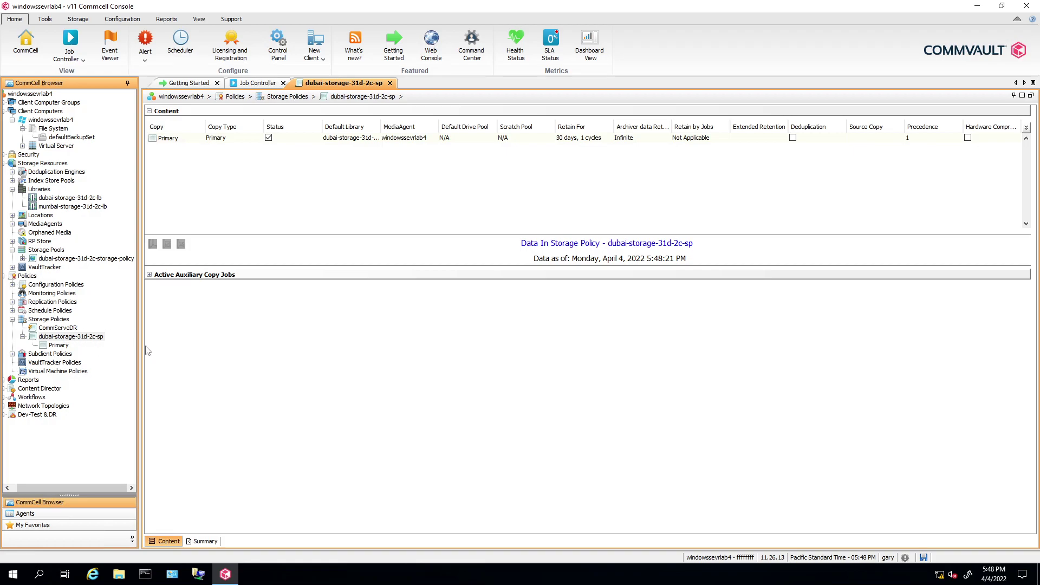
right_click(69, 338)
mouse_move(95, 355)
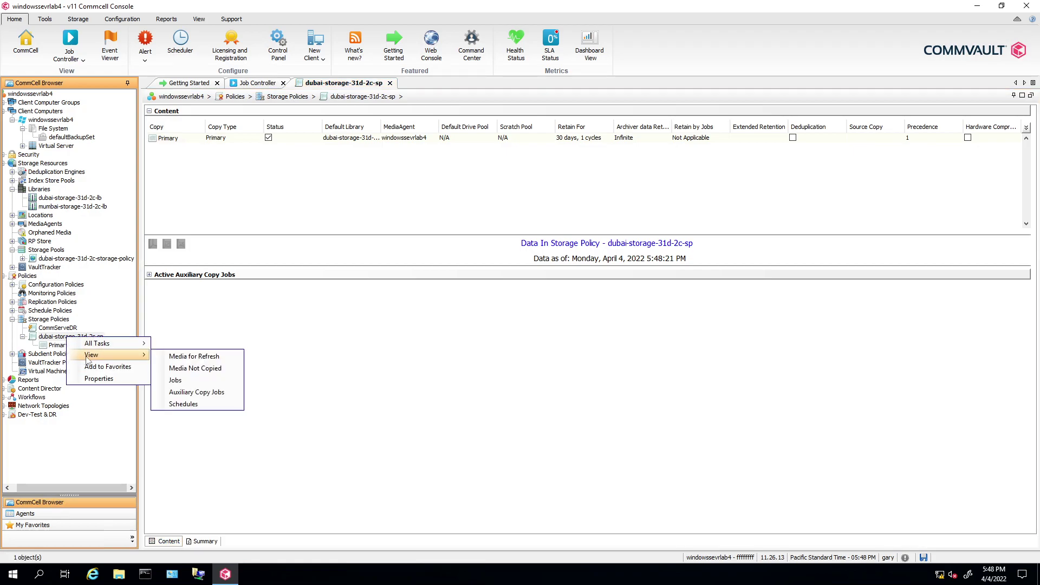
left_click(187, 382)
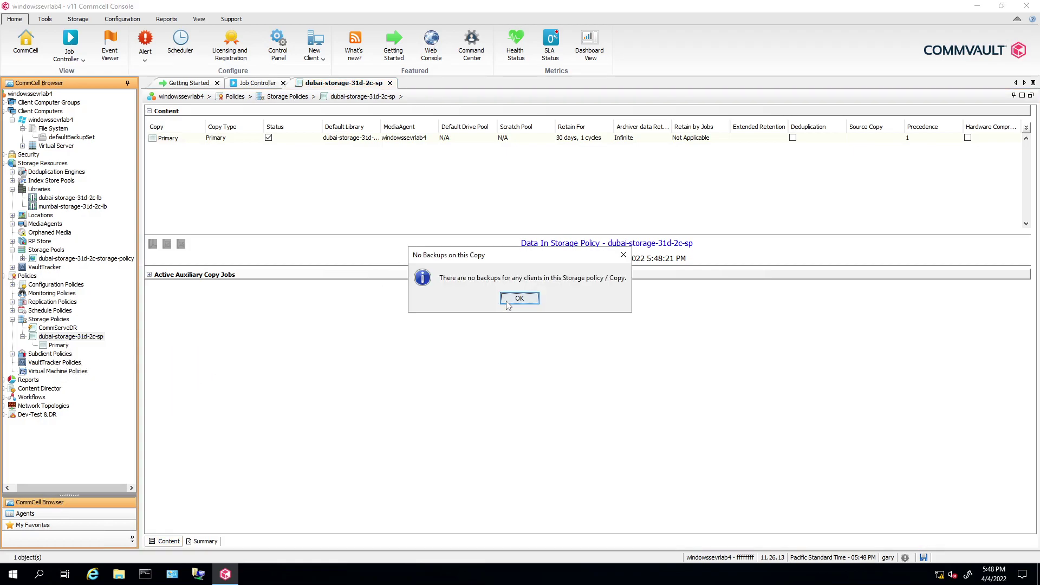
left_click(520, 299)
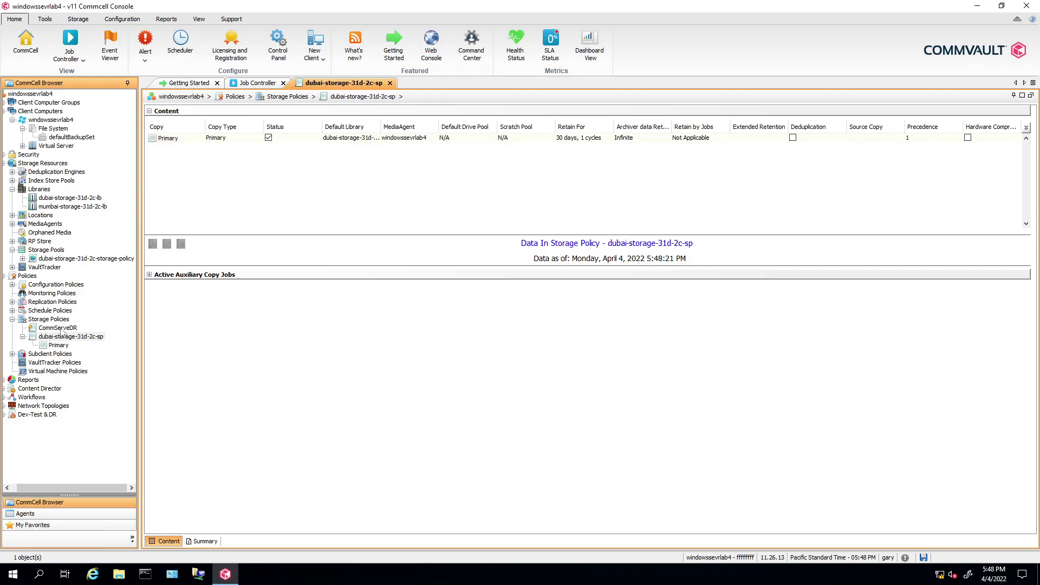
Step: Try to delete the mumbai-storage-31d-2c-lb disk library
left_click(80, 208)
right_click(84, 208)
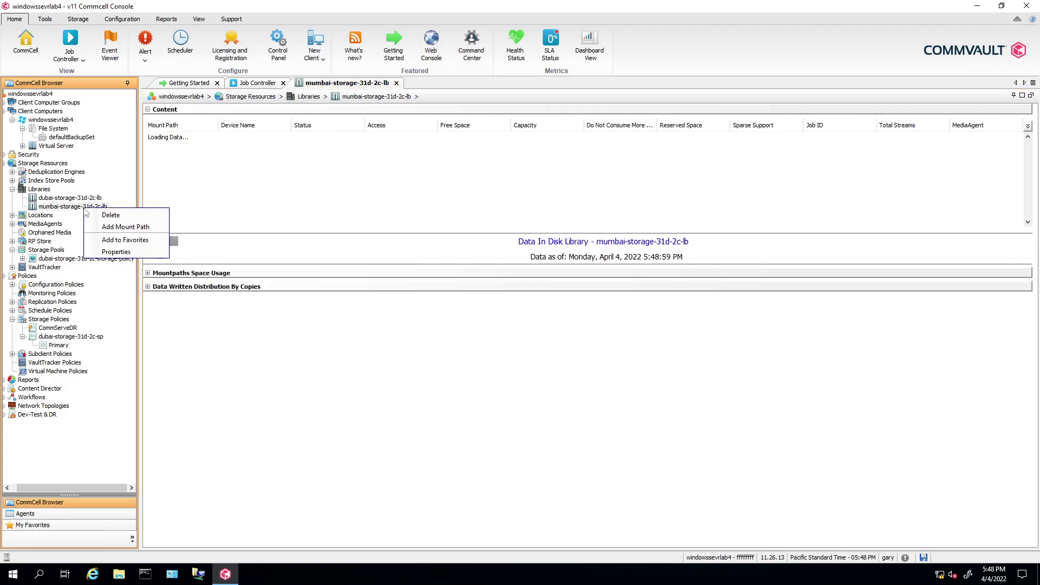
left_click(113, 216)
left_click(504, 297)
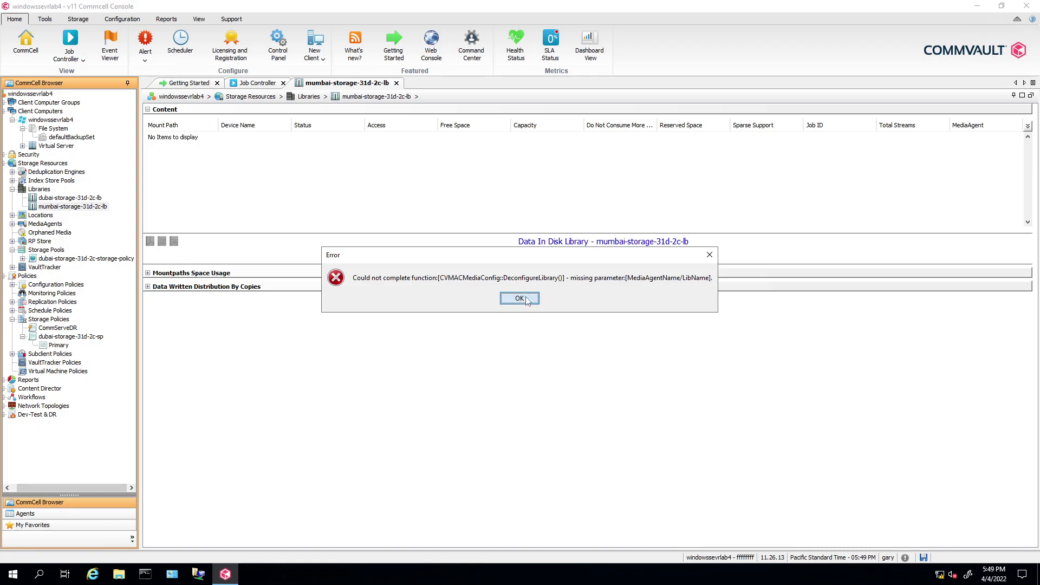
left_click(519, 298)
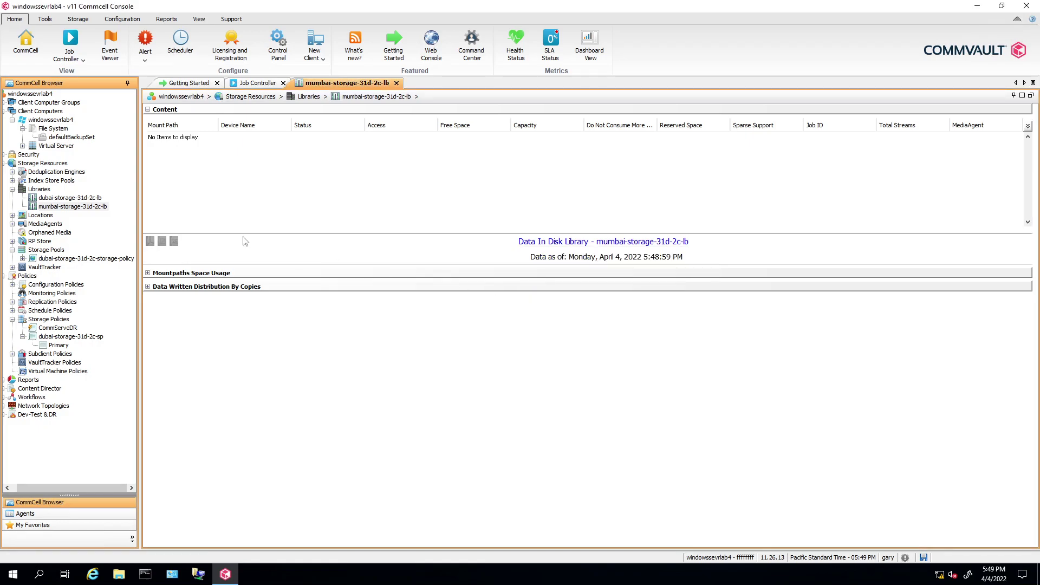
Step: Refresh the Storage Resources view and retry deleting the mumbai-storage-31d-2c-lb disk library
left_click(42, 163)
left_click(199, 19)
left_click(76, 40)
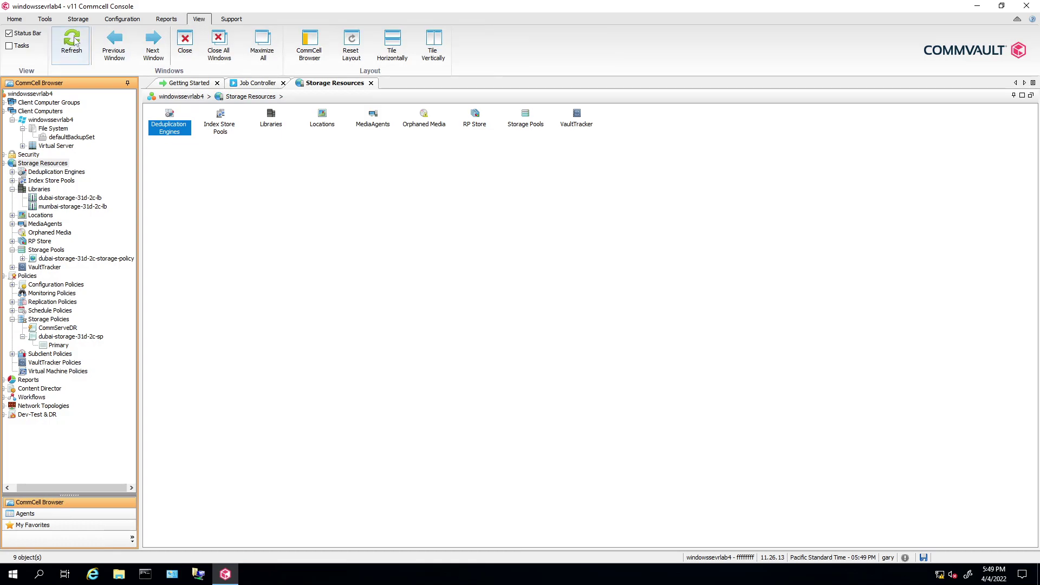
left_click(60, 209)
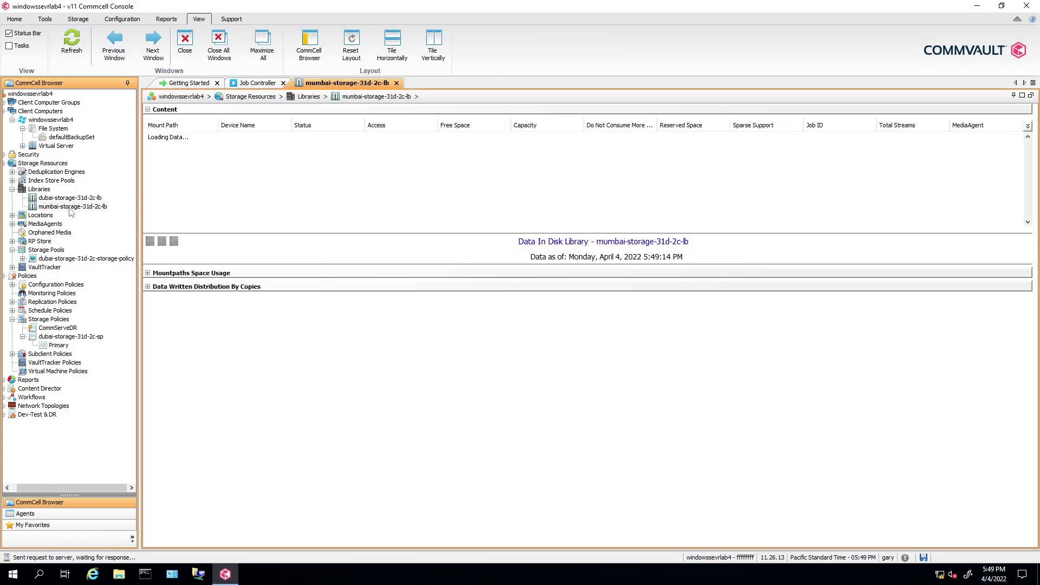
right_click(81, 207)
left_click(119, 218)
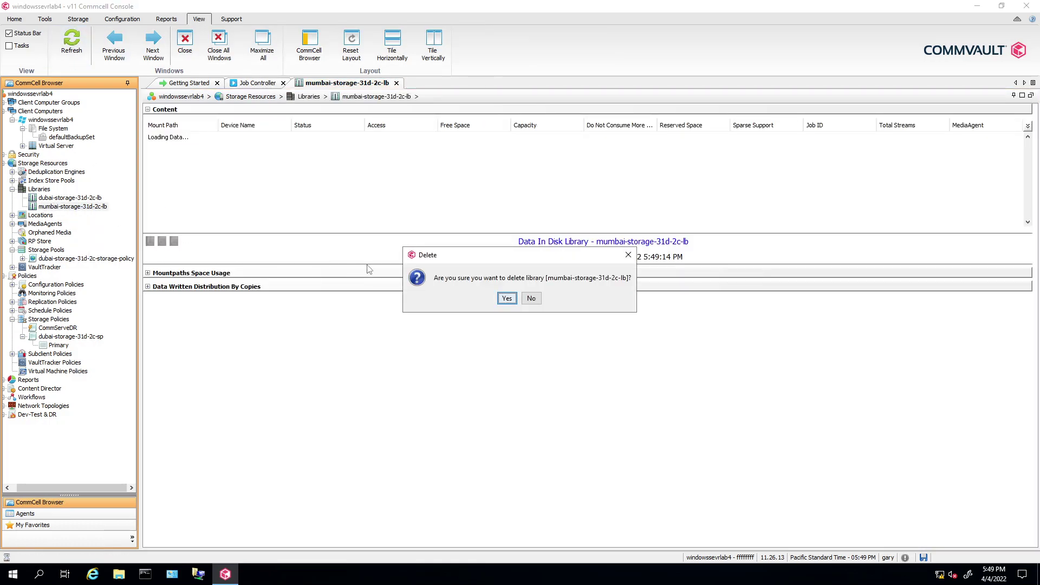
left_click(507, 298)
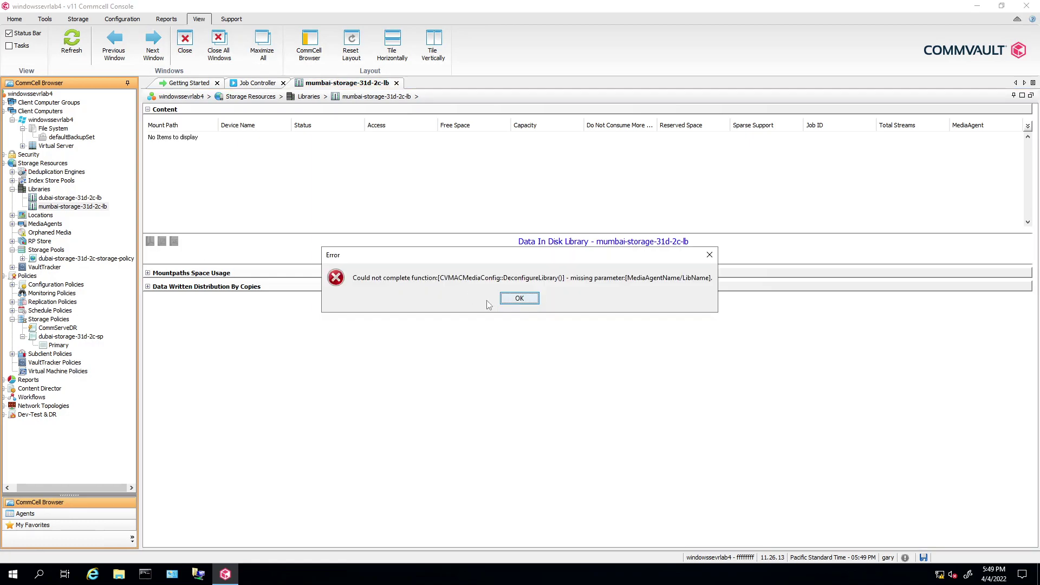
left_click(520, 299)
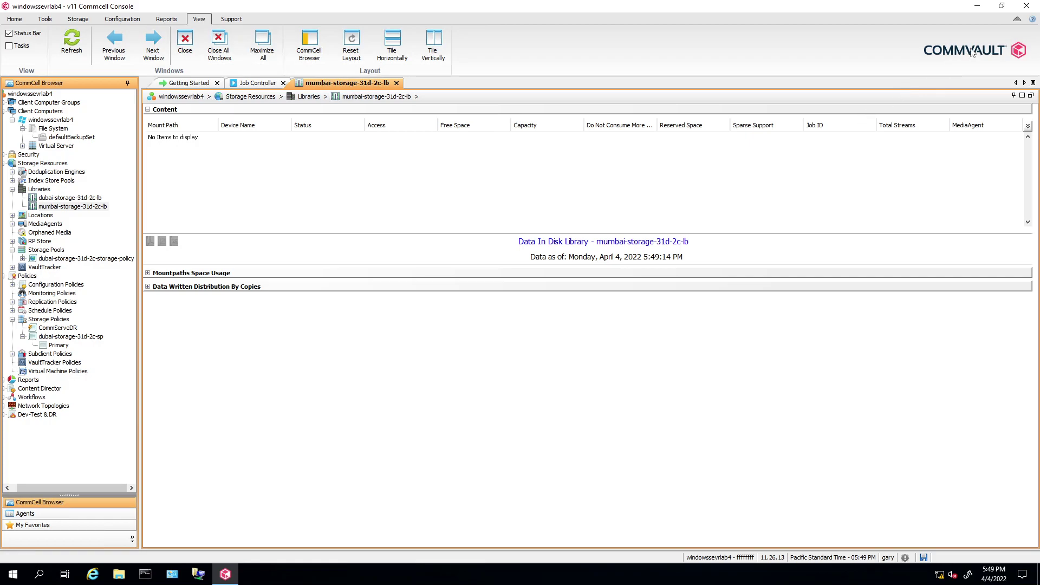
Step: Close and reopen the Commvault Commcell Console
left_click(1026, 8)
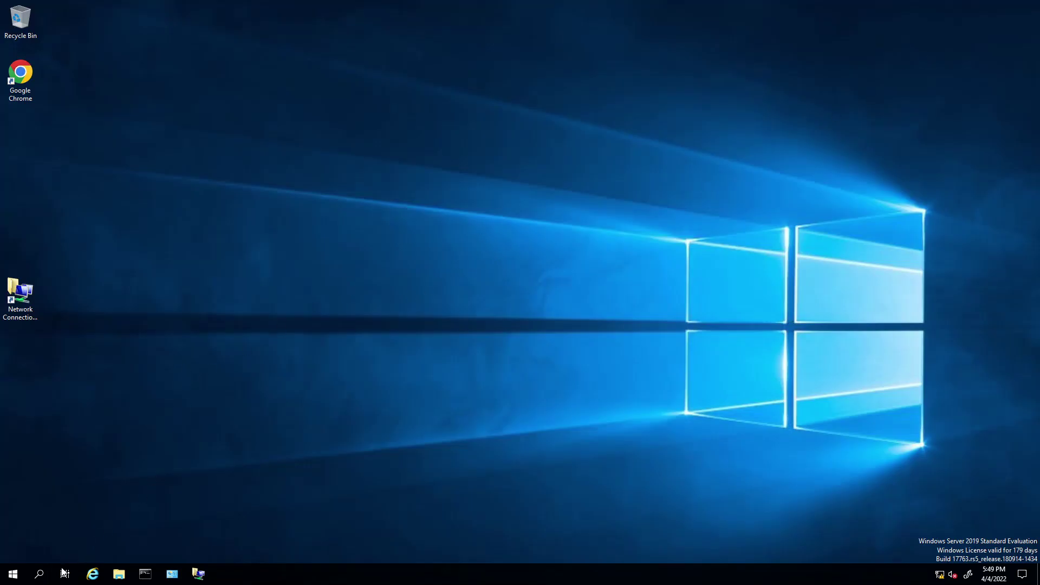
left_click(13, 573)
left_click(92, 352)
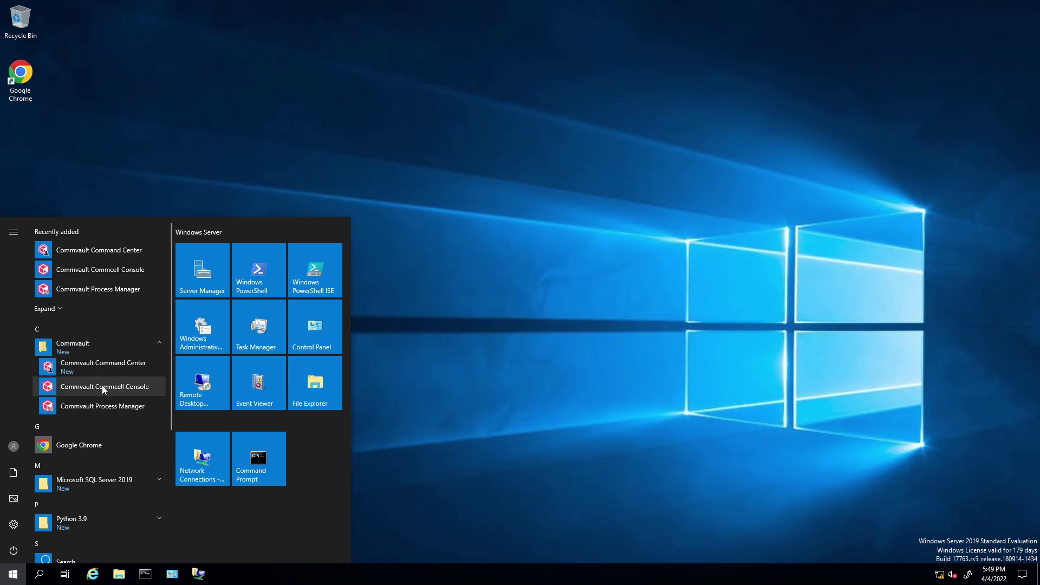
left_click(101, 387)
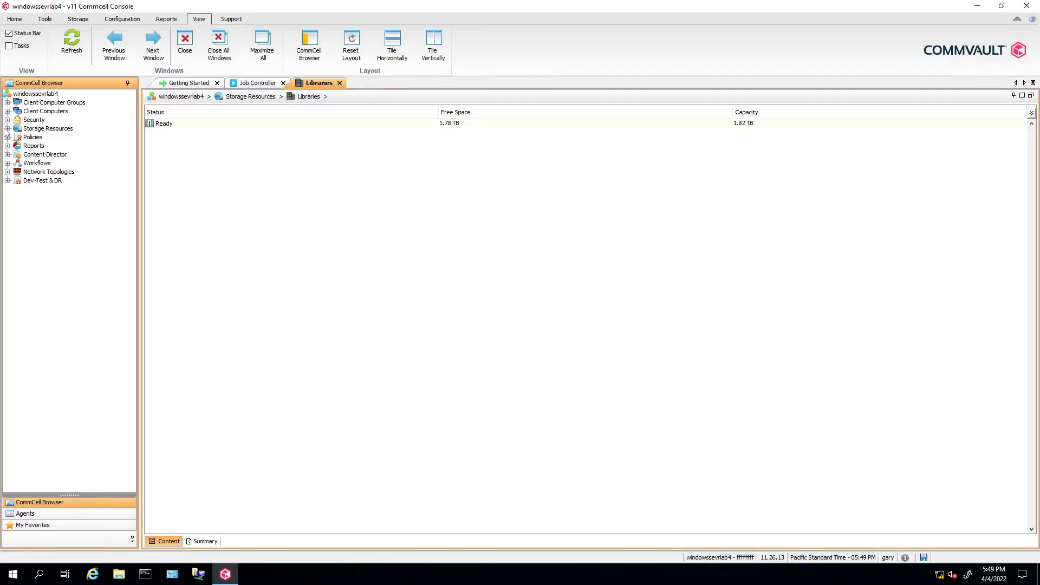
Step: Examine the remaining libraries, locations, storage pools and storage policies in the CommCell tree
left_click(7, 129)
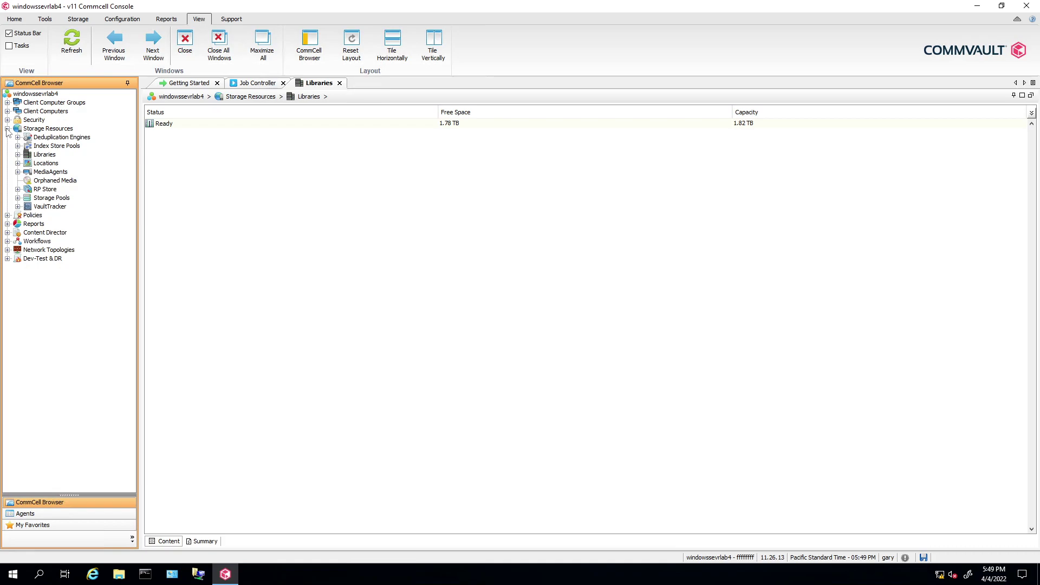
double_click(24, 155)
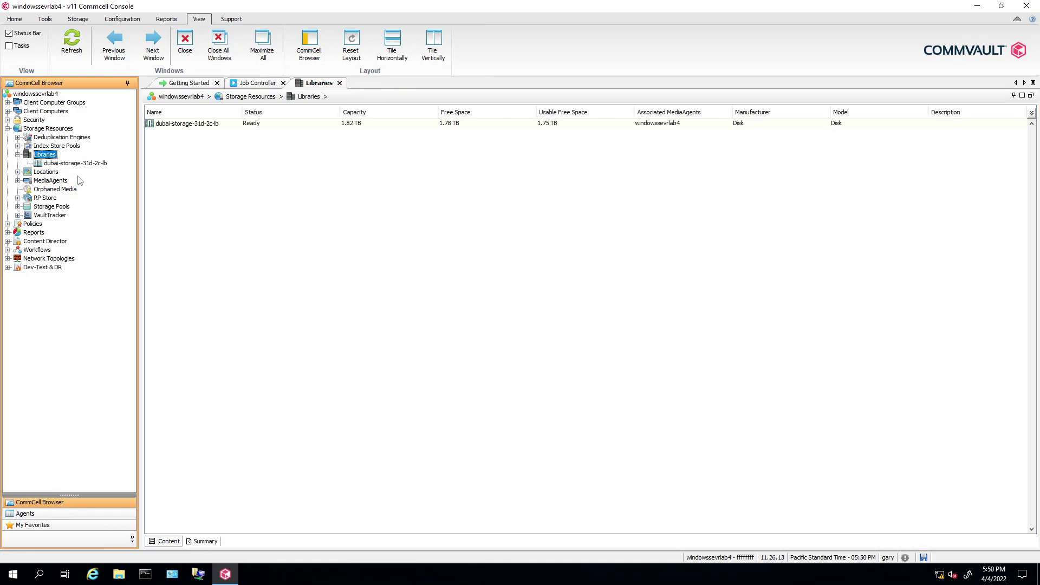
left_click(18, 172)
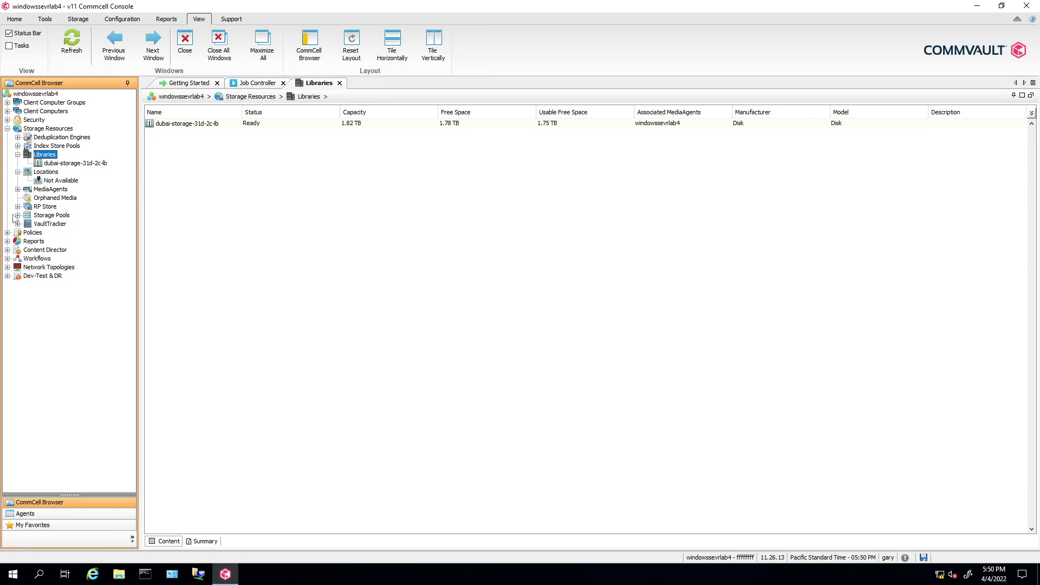
left_click(17, 215)
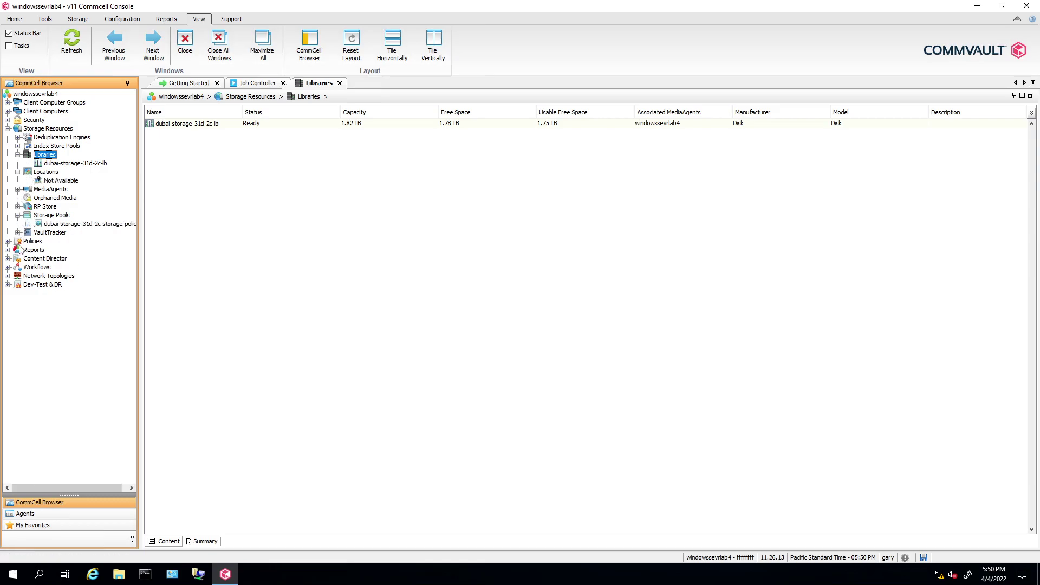
left_click(7, 242)
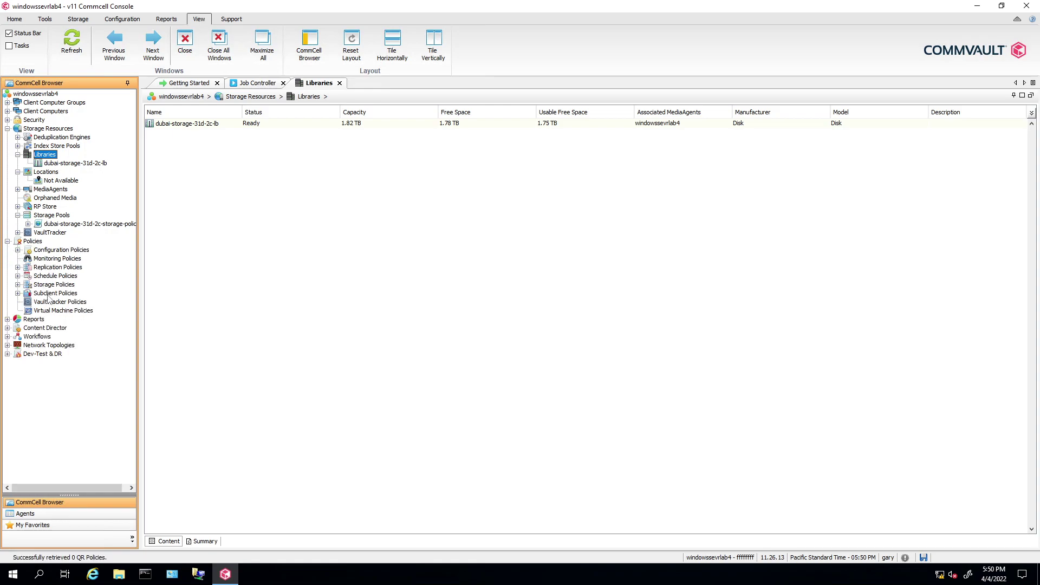
left_click(29, 286)
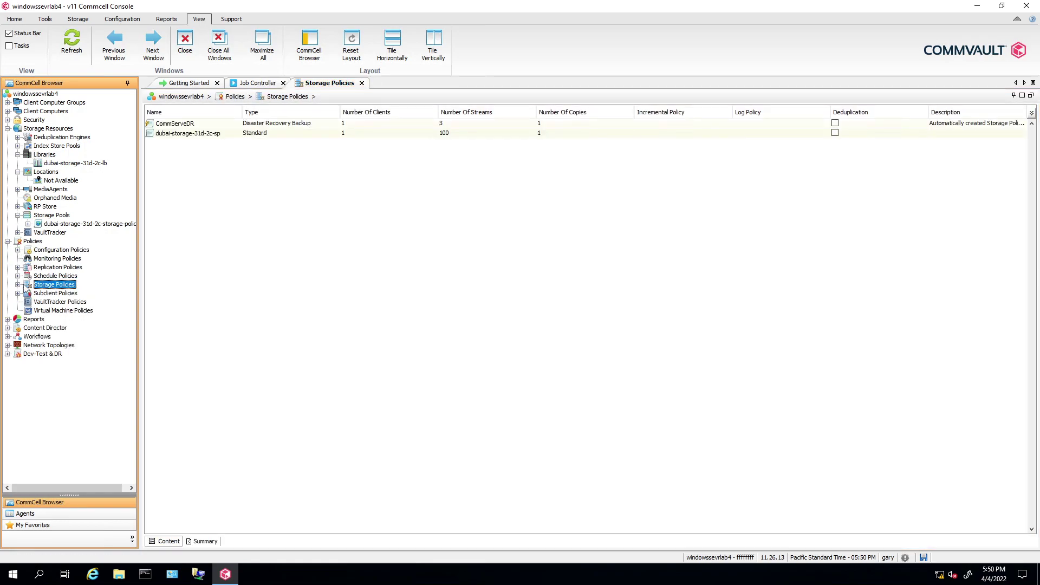
left_click(18, 285)
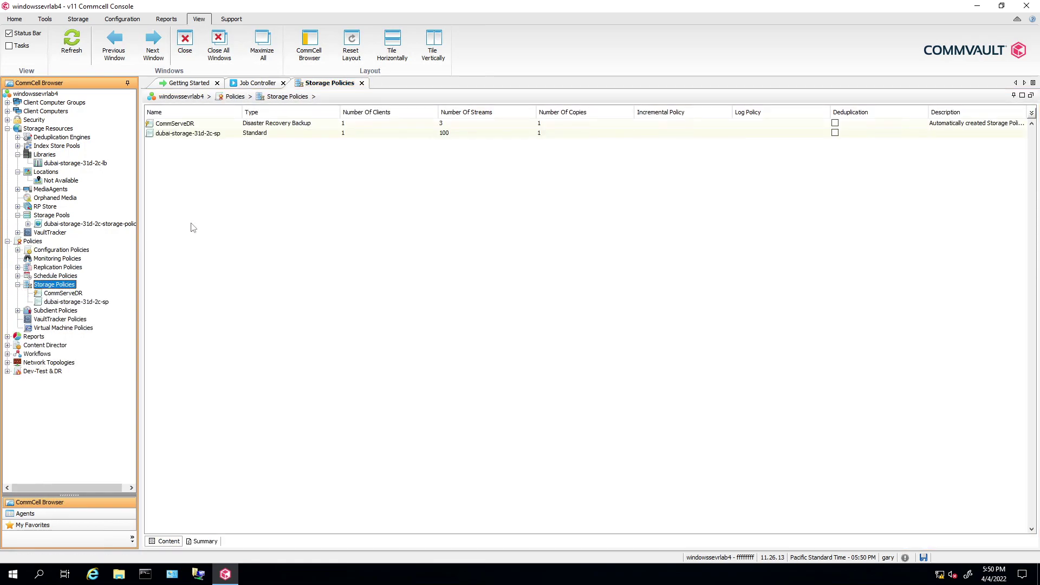
Step: Add a disk library named "erase and reuse media" on MediaAgent windowssevrlab4 with the local path C:\StoreageDevice1
left_click(54, 156)
right_click(50, 156)
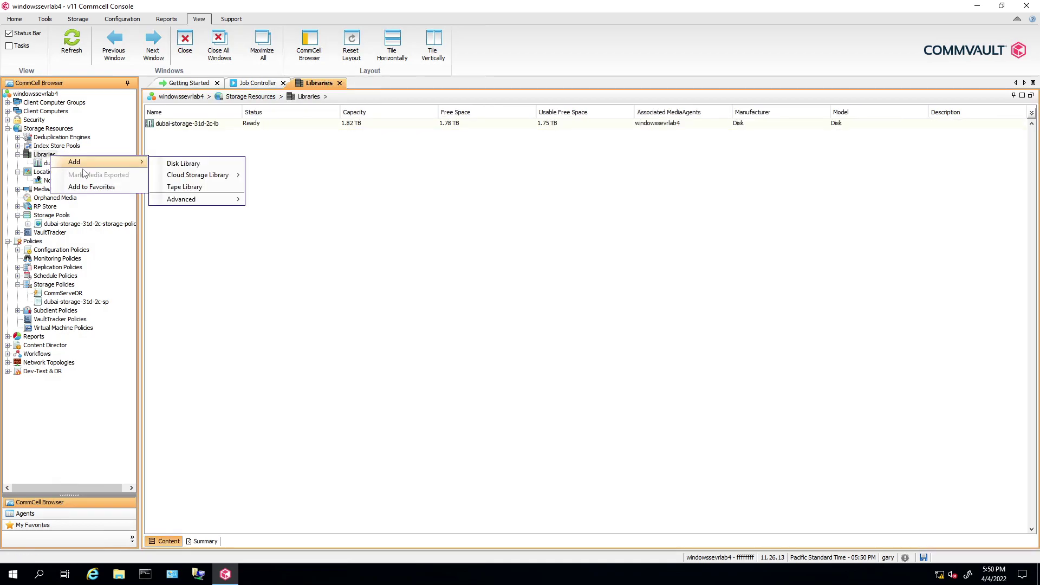
left_click(171, 164)
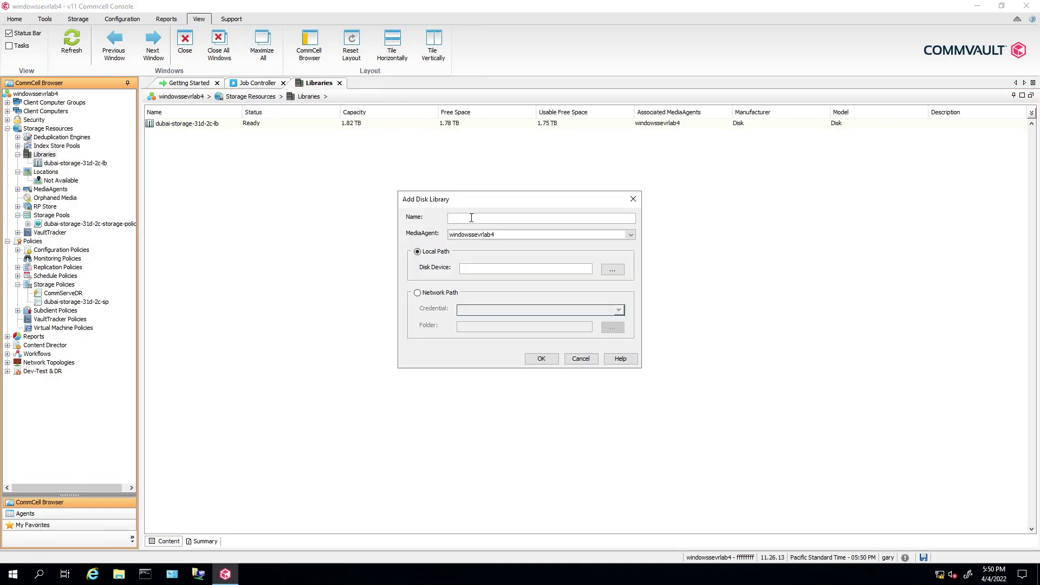
type("erase and reuse media")
left_click(612, 270)
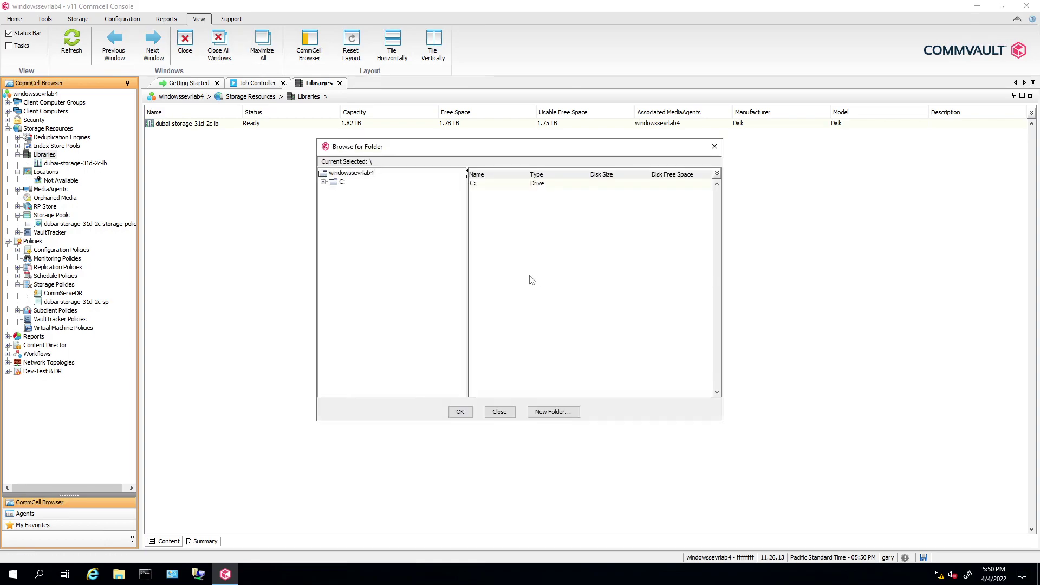
left_click(323, 182)
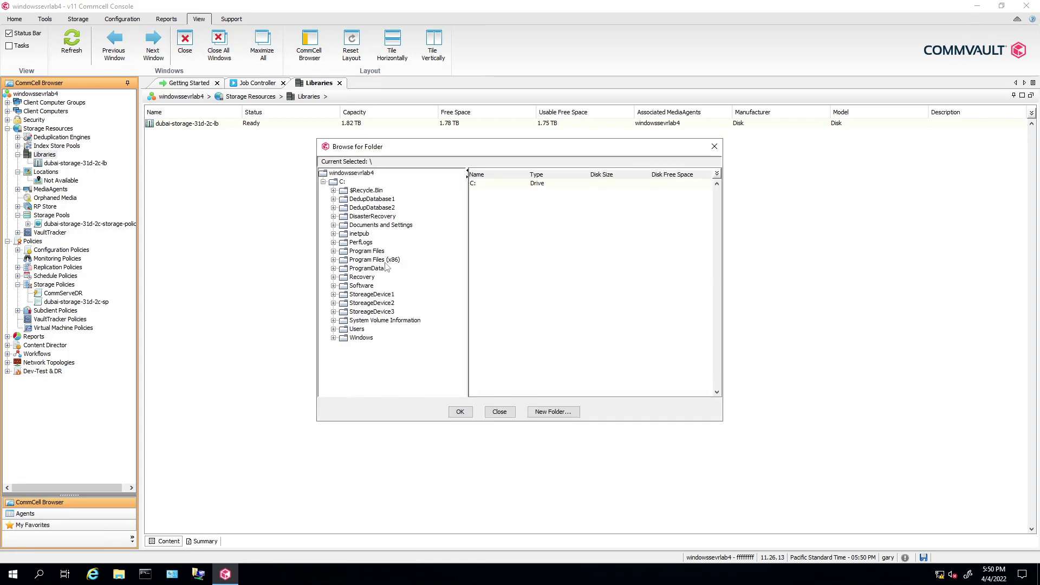
left_click(386, 303)
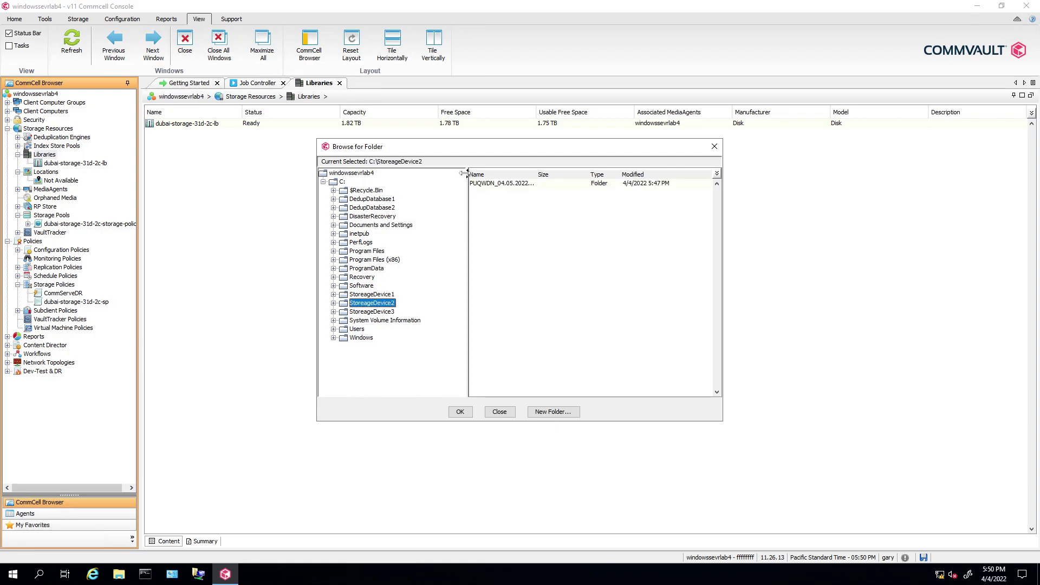
left_click(328, 257)
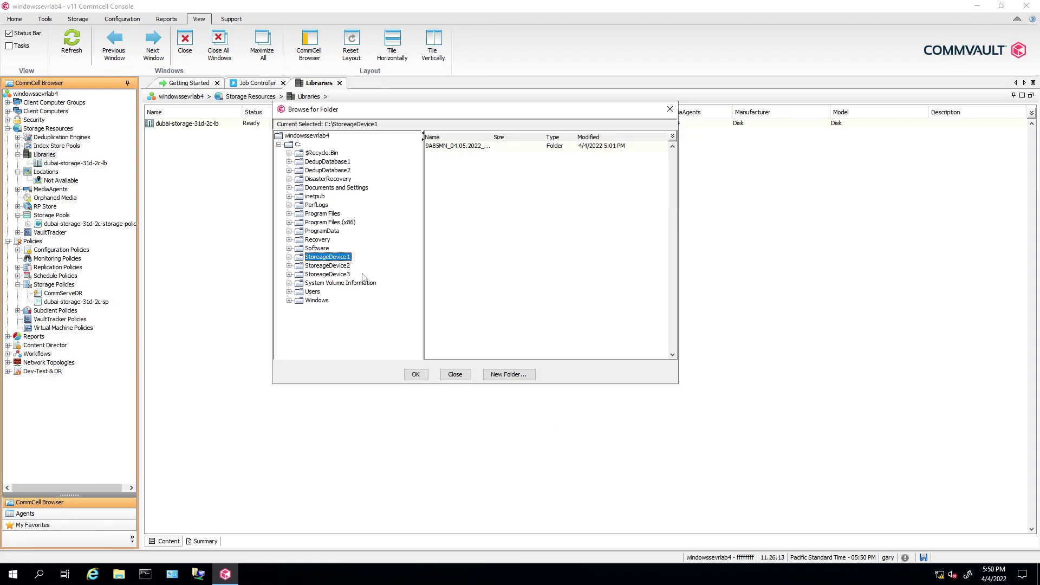
left_click(415, 374)
left_click(542, 358)
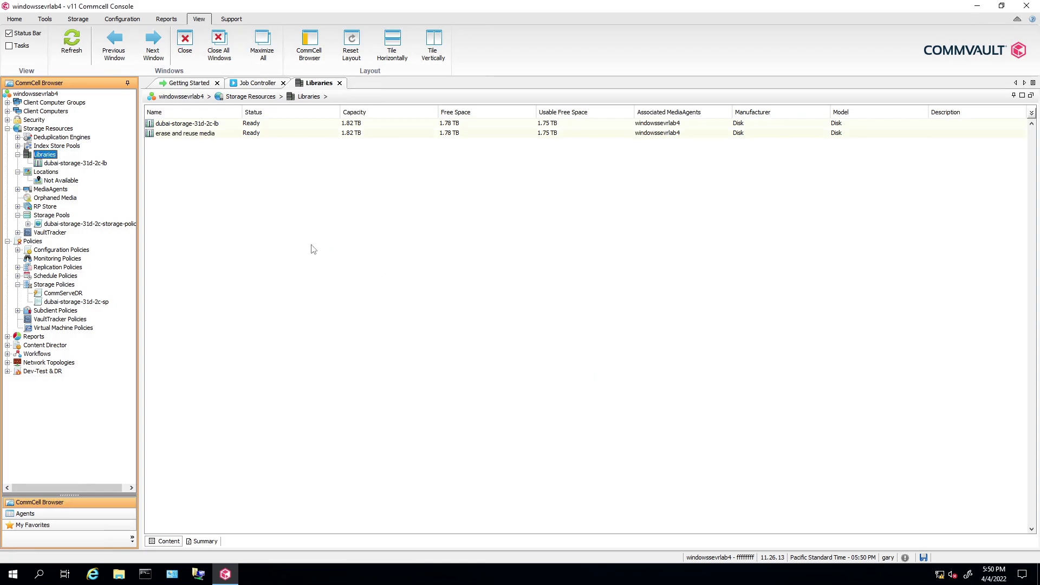
Step: Delete the "erase and reuse media" disk library and confirm the deletion
left_click(92, 174)
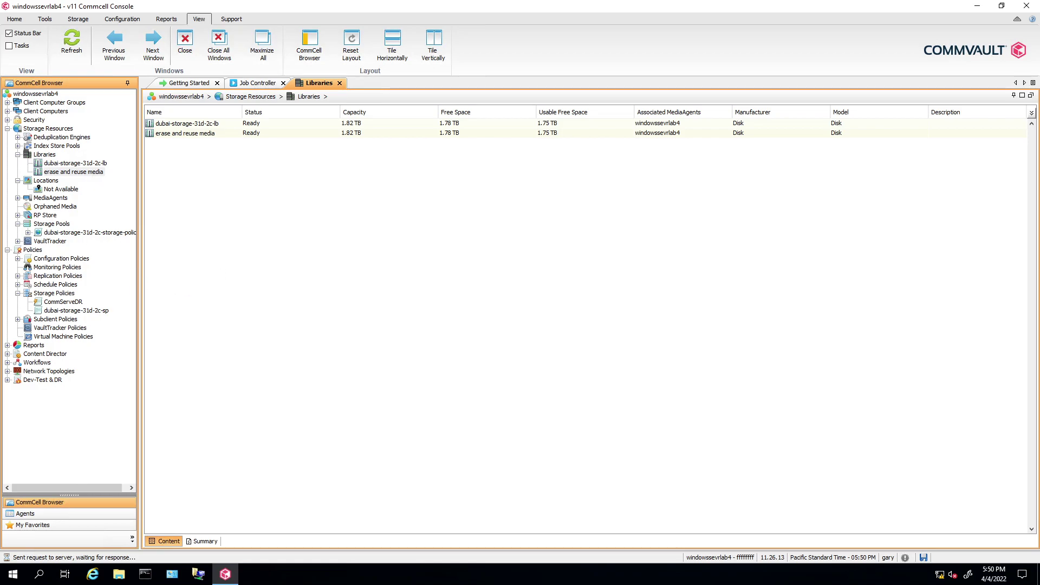
right_click(89, 173)
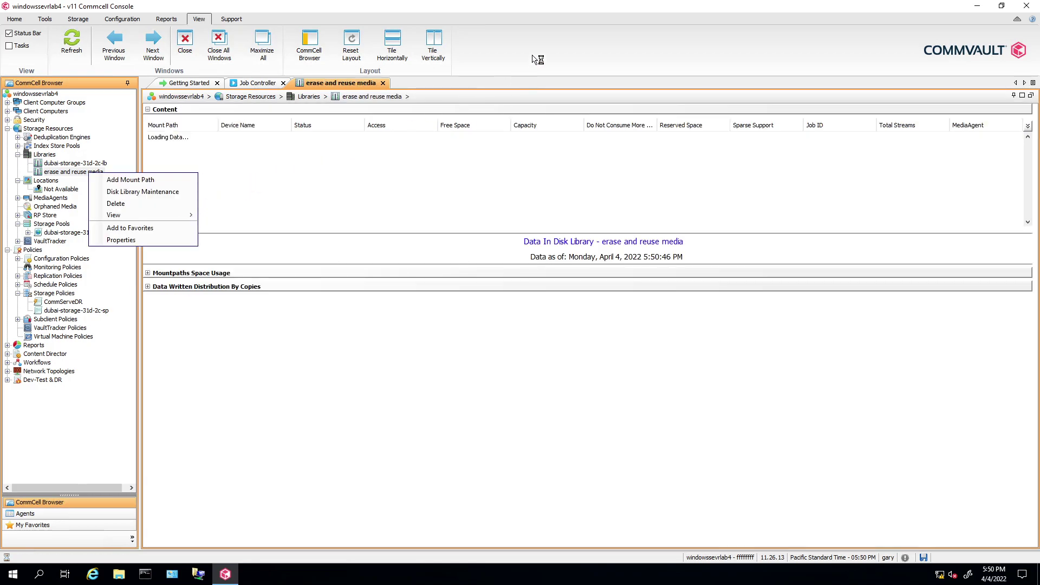
right_click(83, 173)
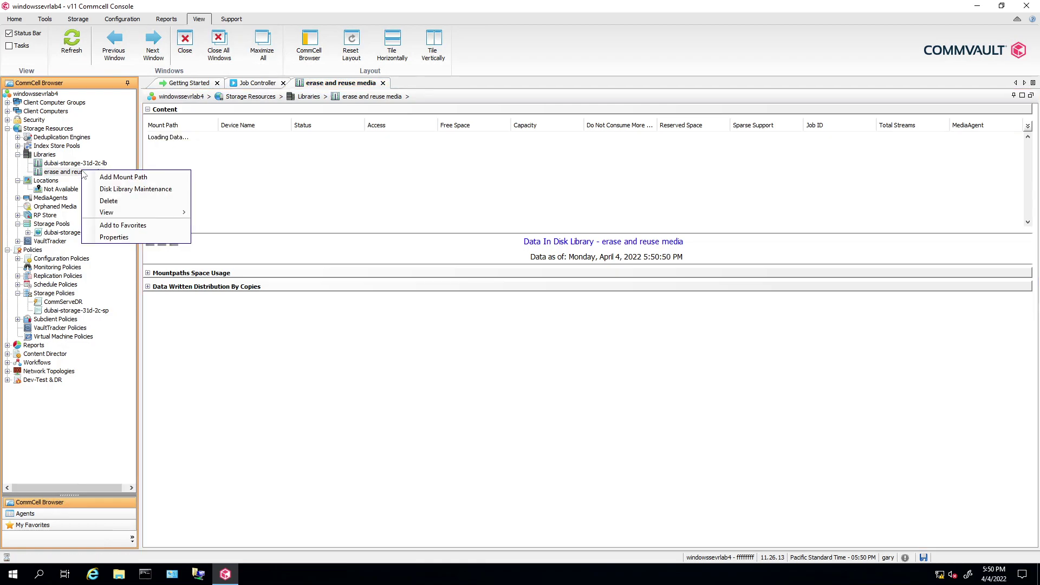
left_click(111, 201)
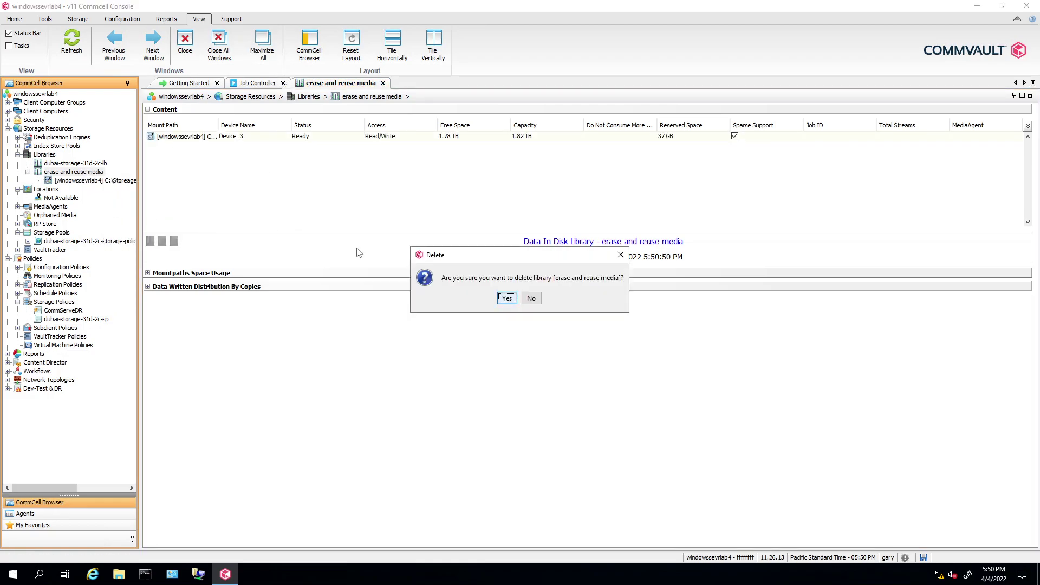
left_click(507, 298)
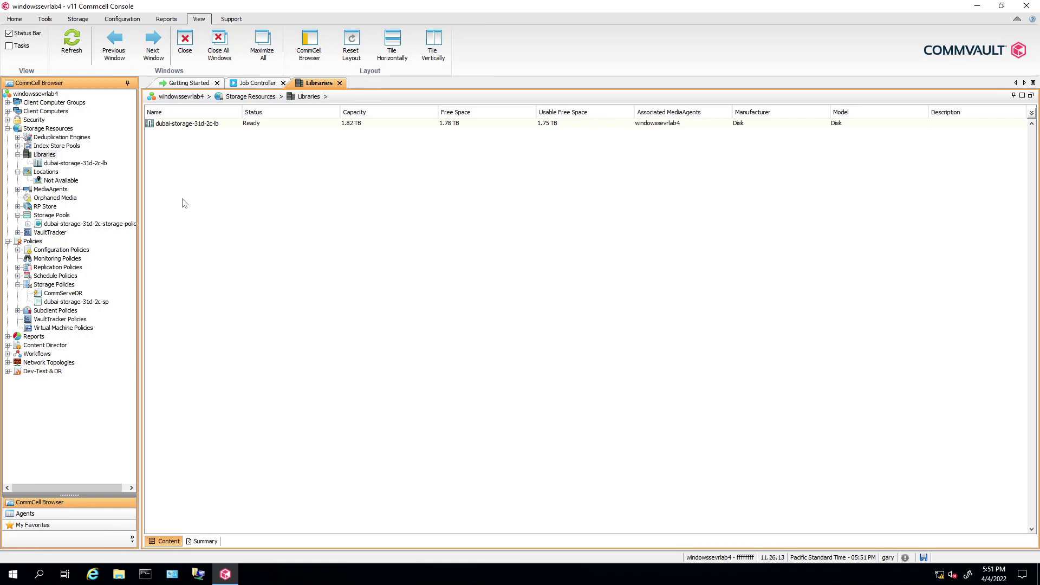
Step: Inspect the mount path under the dubai-storage-31d-2c-lb disk library
left_click(54, 163)
left_click(47, 156)
left_click(28, 163)
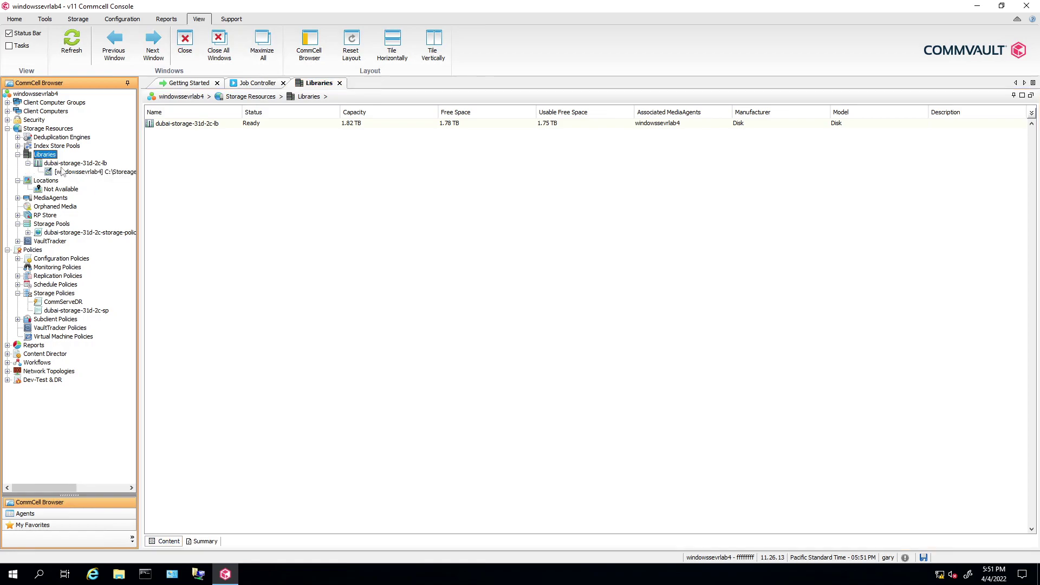
left_click(28, 163)
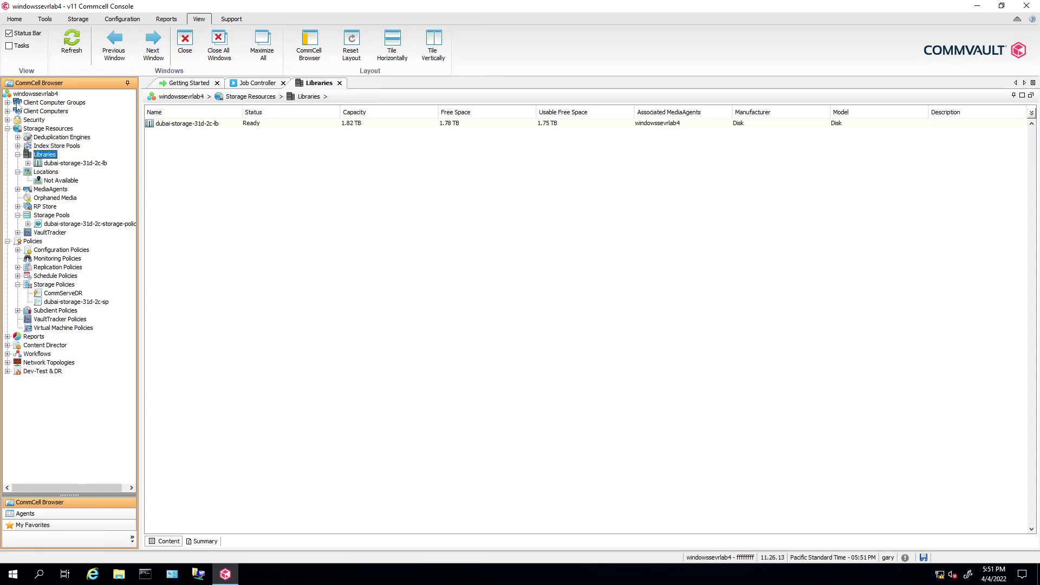
Step: Start a new client computer group named "dubai group" that uses automatic association
double_click(49, 104)
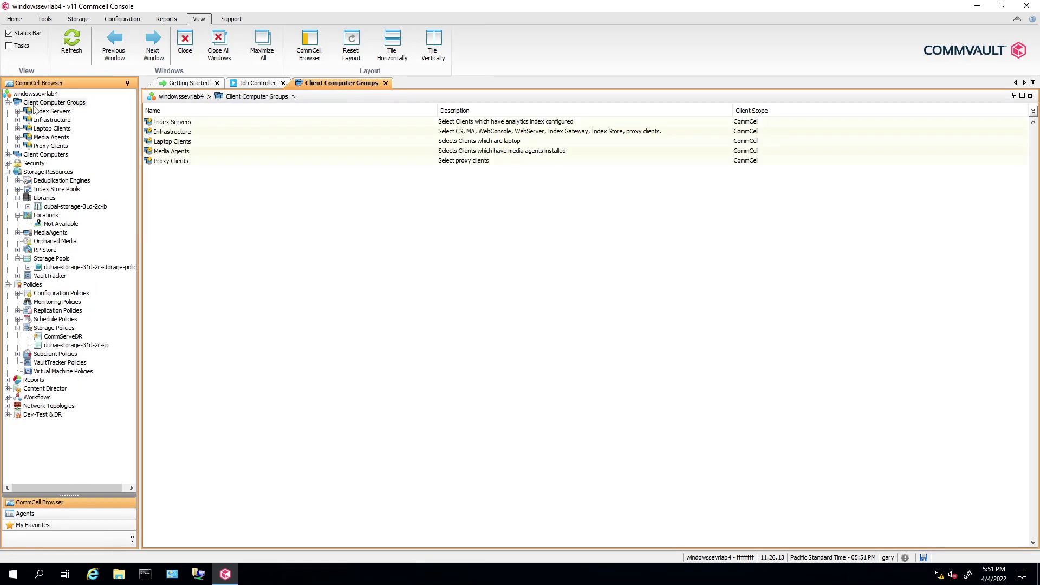
right_click(79, 104)
left_click(111, 112)
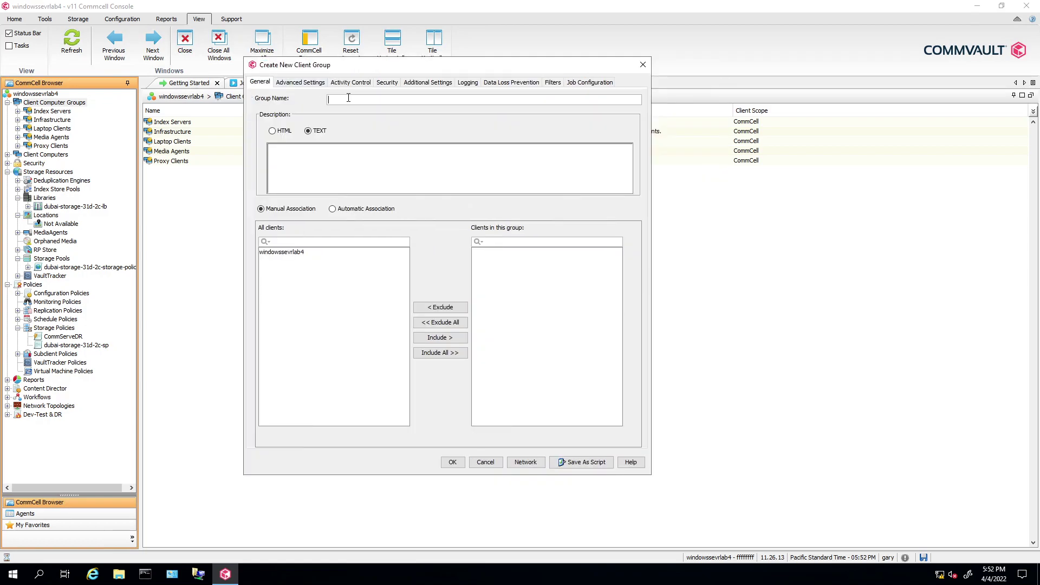
type("duaboi")
key("BackSpace")
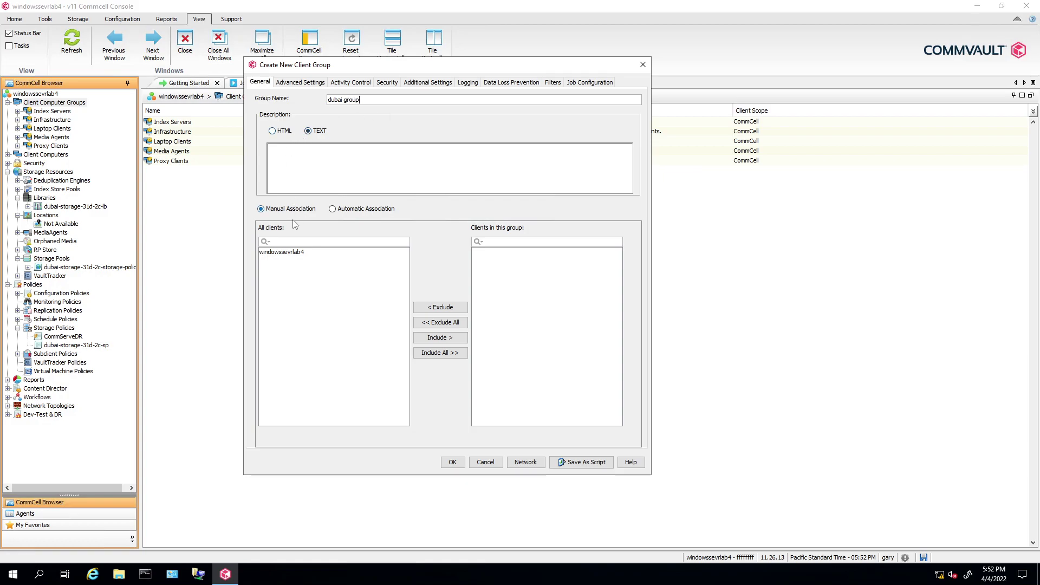
left_click(332, 209)
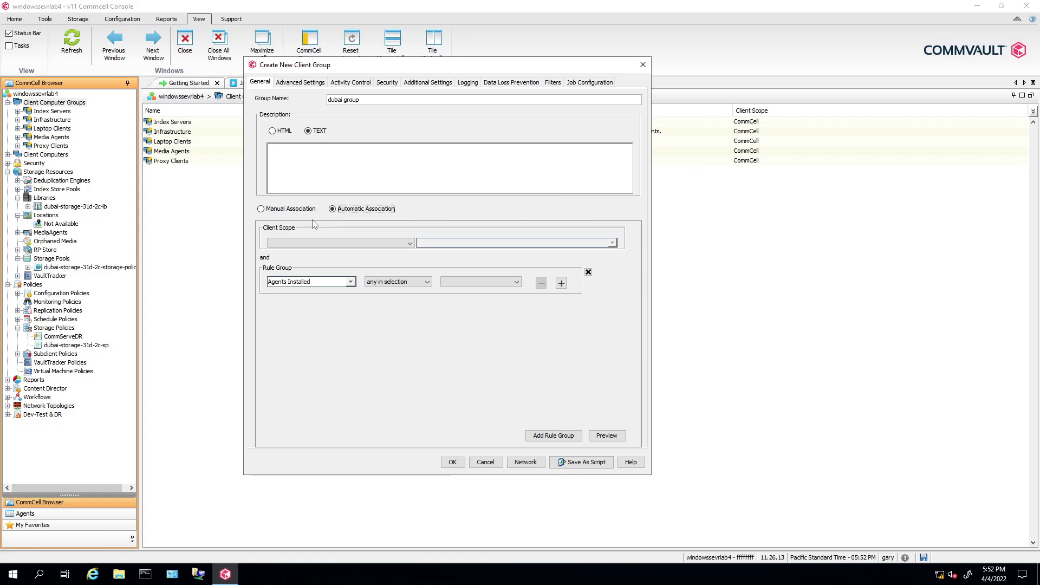
left_click_drag(370, 102, 318, 112)
left_click_drag(349, 67, 308, 51)
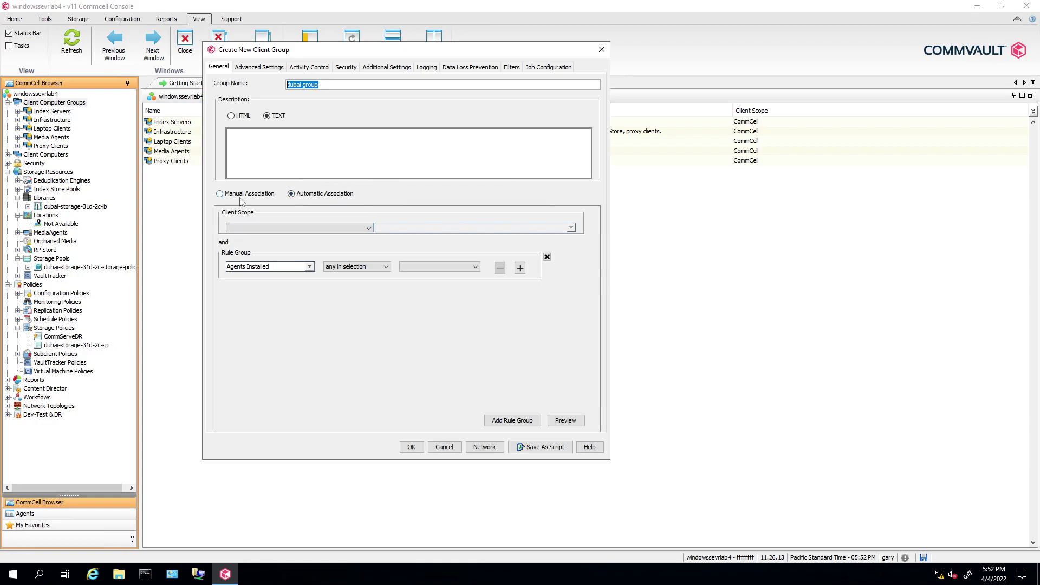
Step: Define the group's rule so that Client Display Name starts with "dxb1-"
left_click(309, 267)
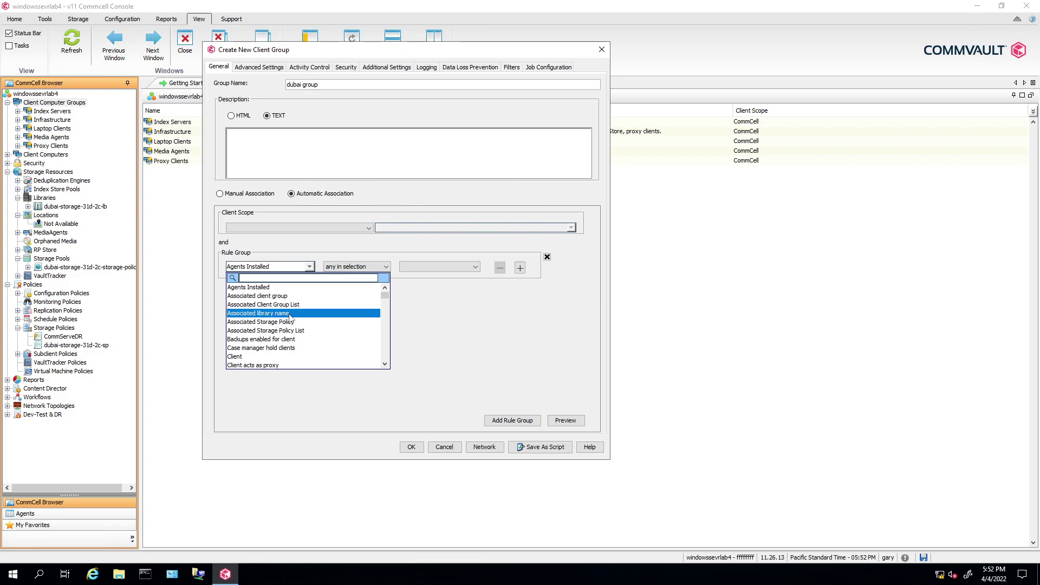
scroll(284, 342, "down", 1)
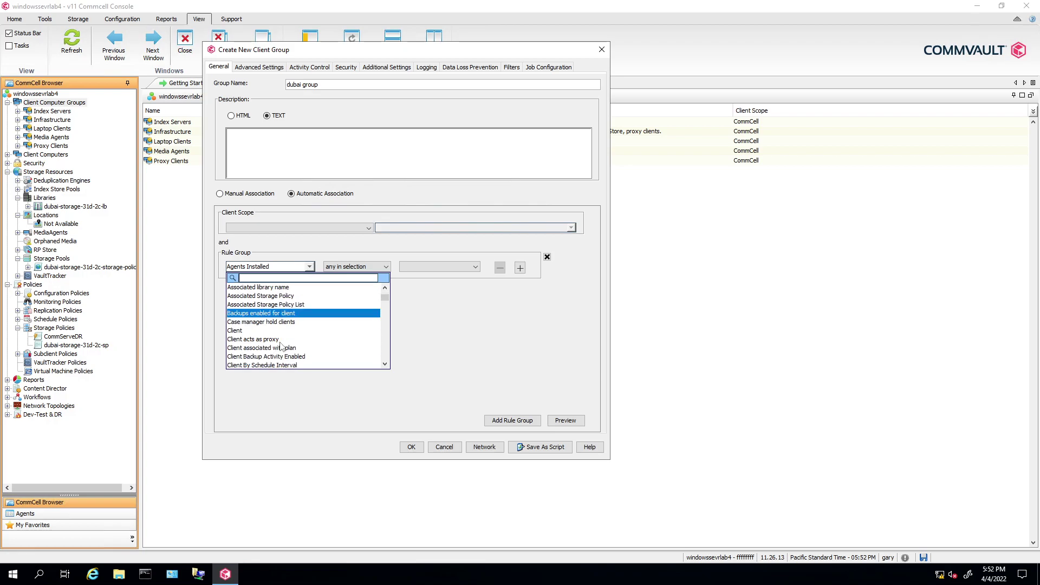
scroll(293, 319, "down", 1)
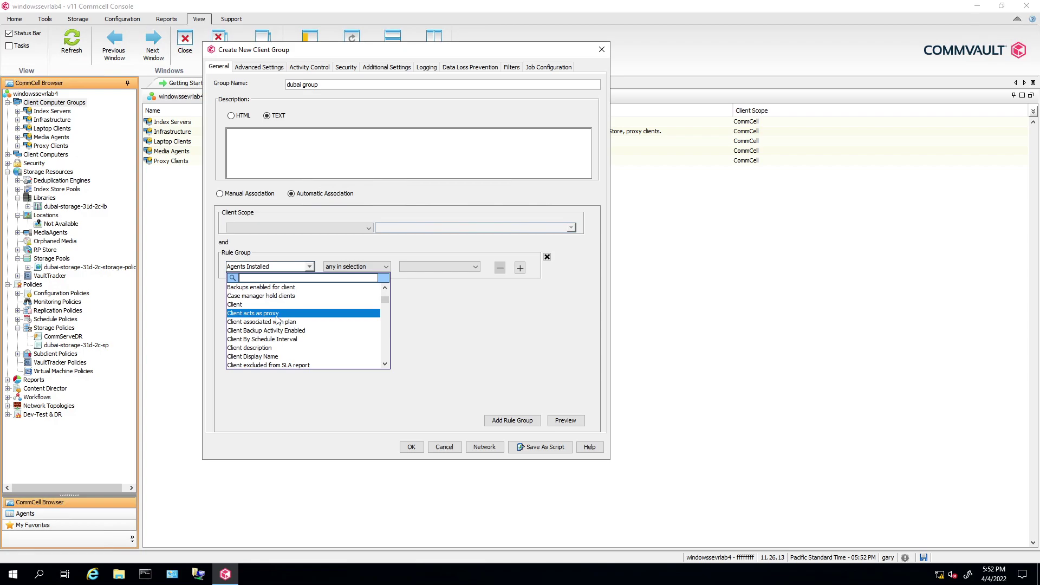
scroll(283, 308, "down", 1)
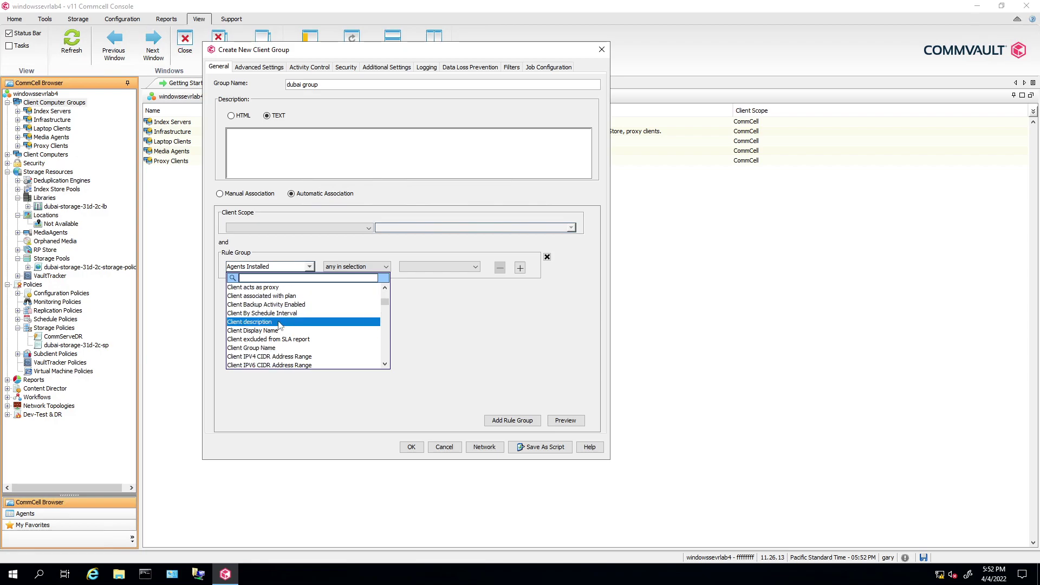
left_click(267, 331)
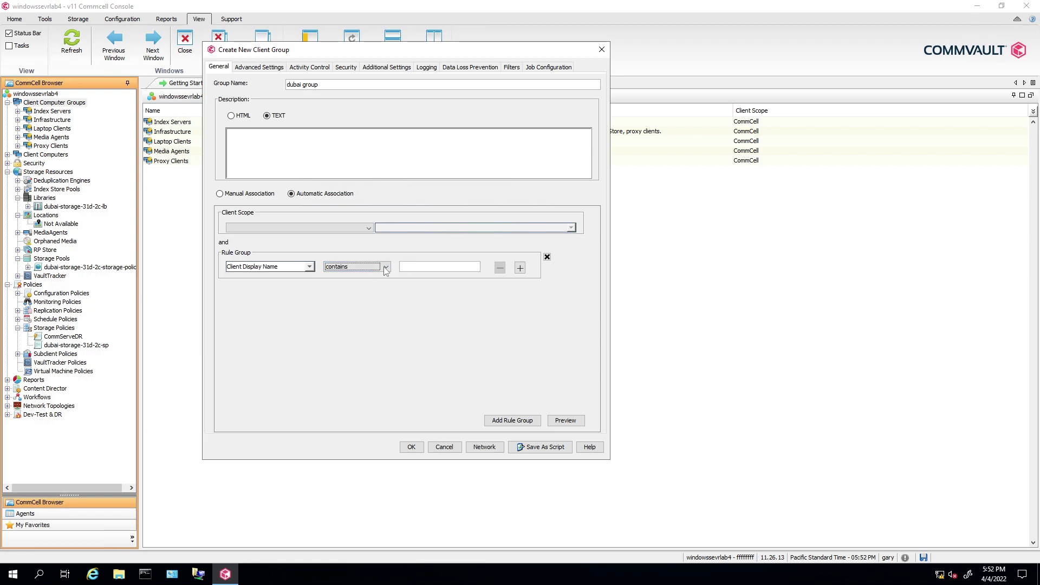
left_click(358, 266)
left_click(338, 306)
left_click(418, 266)
type("d")
type("1")
Step: Set the client scope to Clients in this Commcell and save the dubai group
left_click(410, 447)
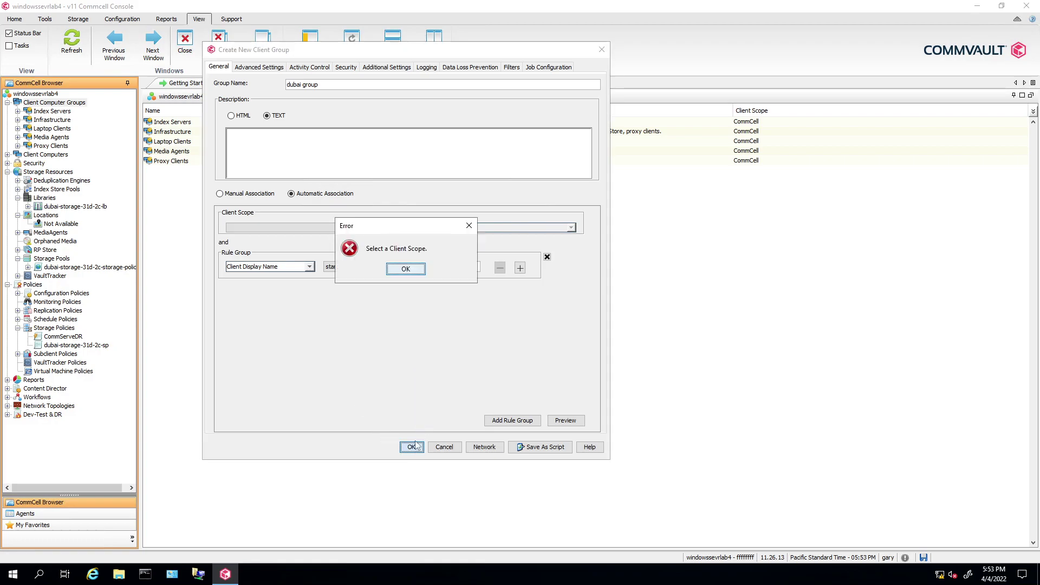
left_click(405, 269)
left_click(368, 227)
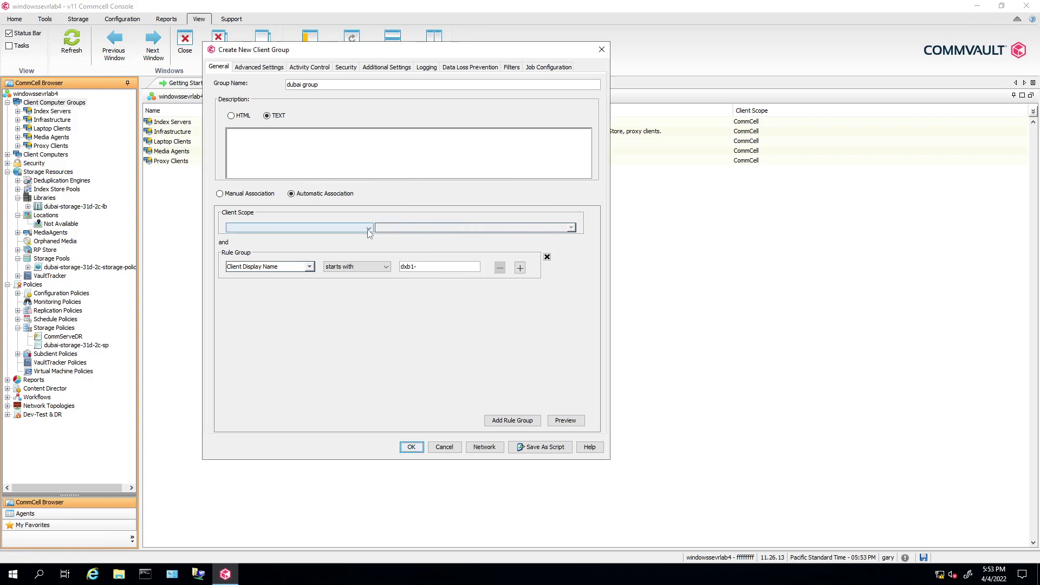
left_click(317, 238)
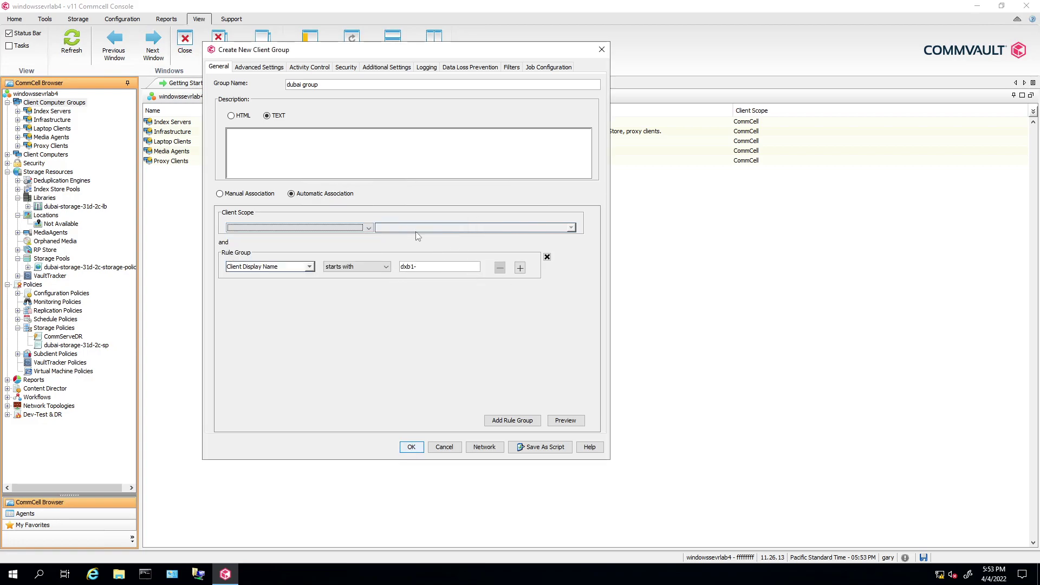
left_click(369, 227)
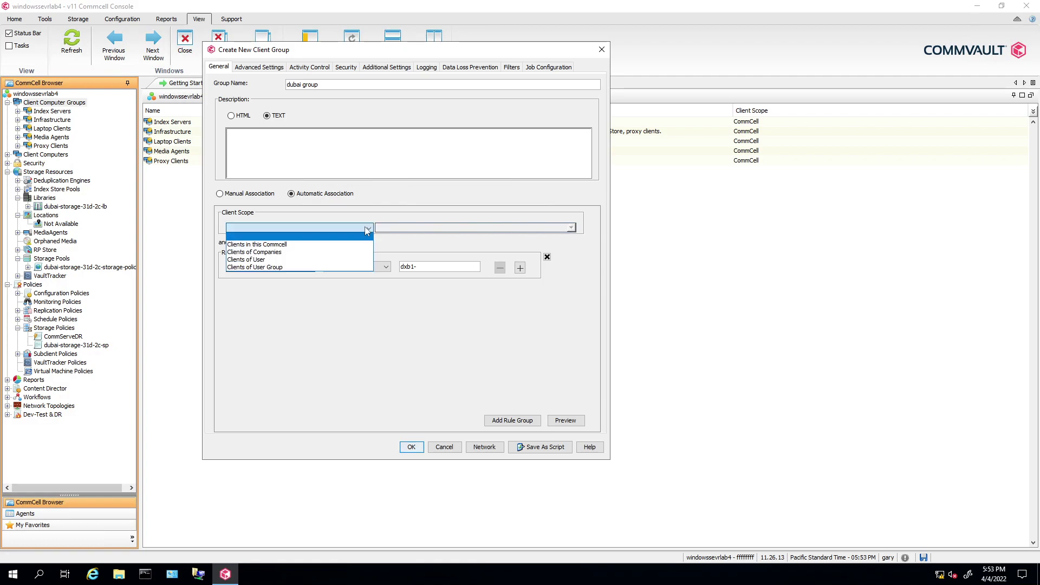
left_click(310, 245)
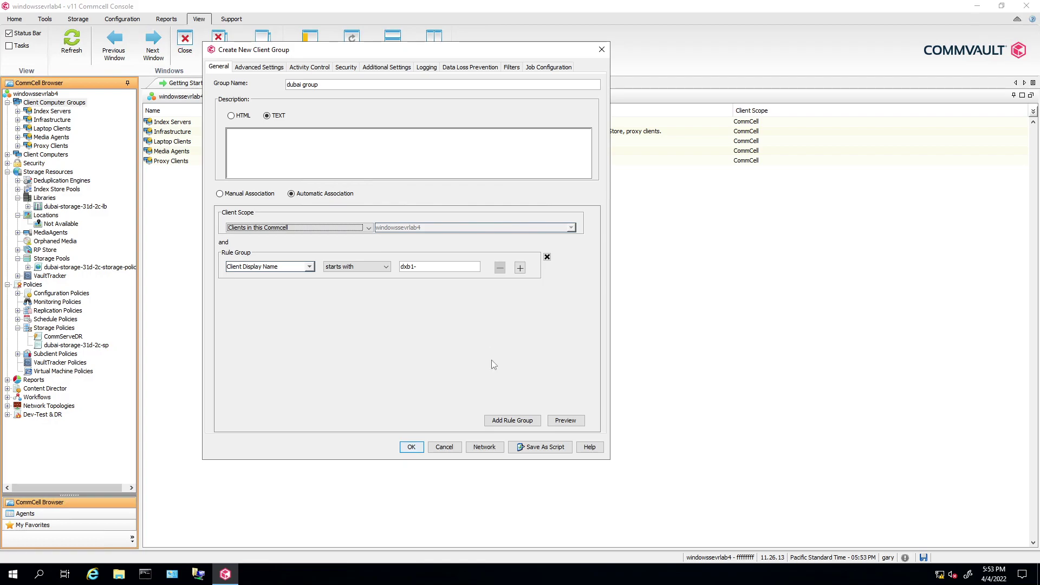
left_click(412, 448)
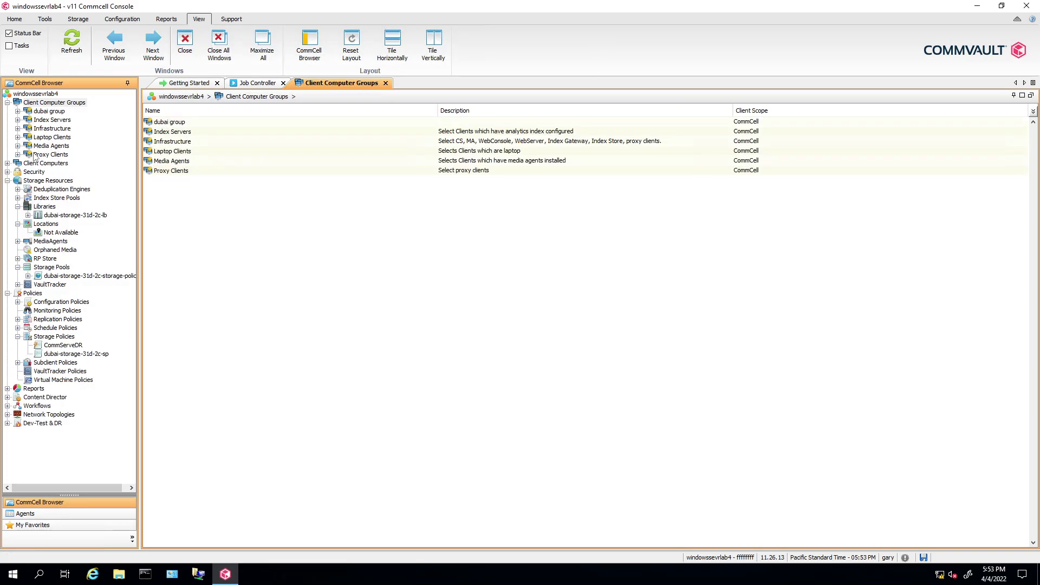
Step: Inspect the windowssevrlab4 client's properties and its name change operations, then close them without changes
left_click(7, 163)
right_click(60, 172)
left_click(91, 223)
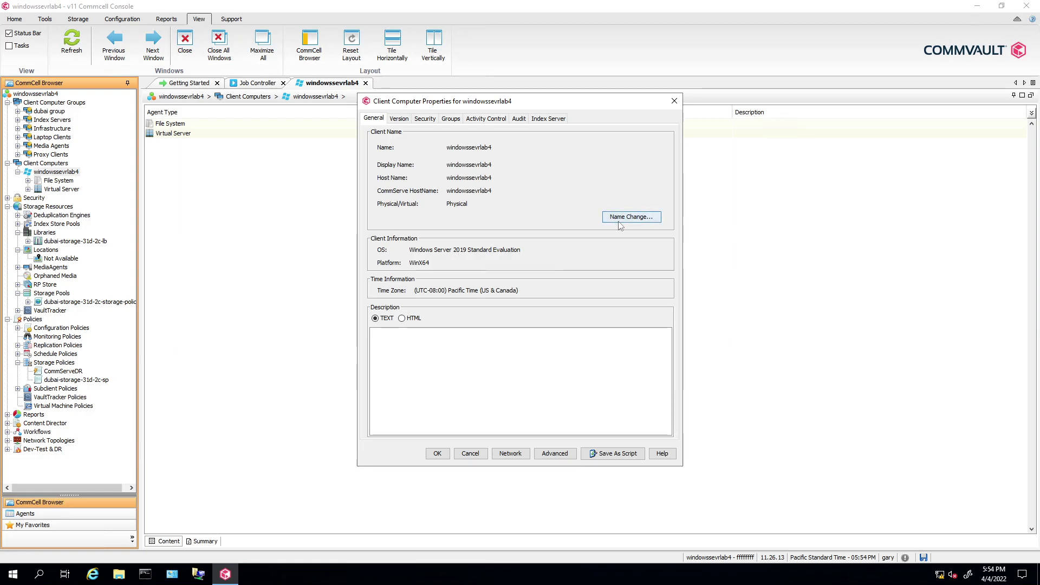
left_click(639, 225)
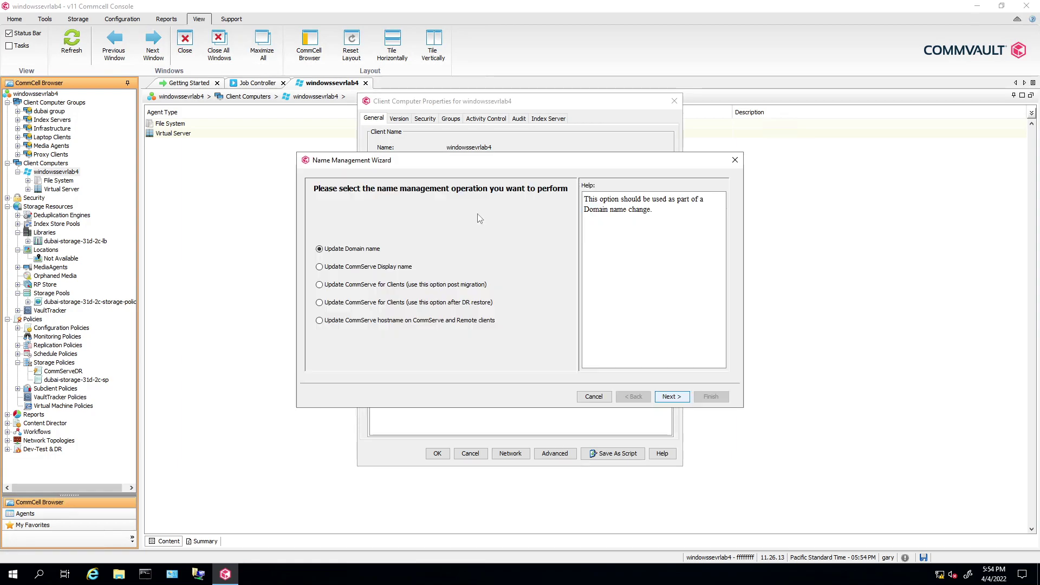
left_click(735, 160)
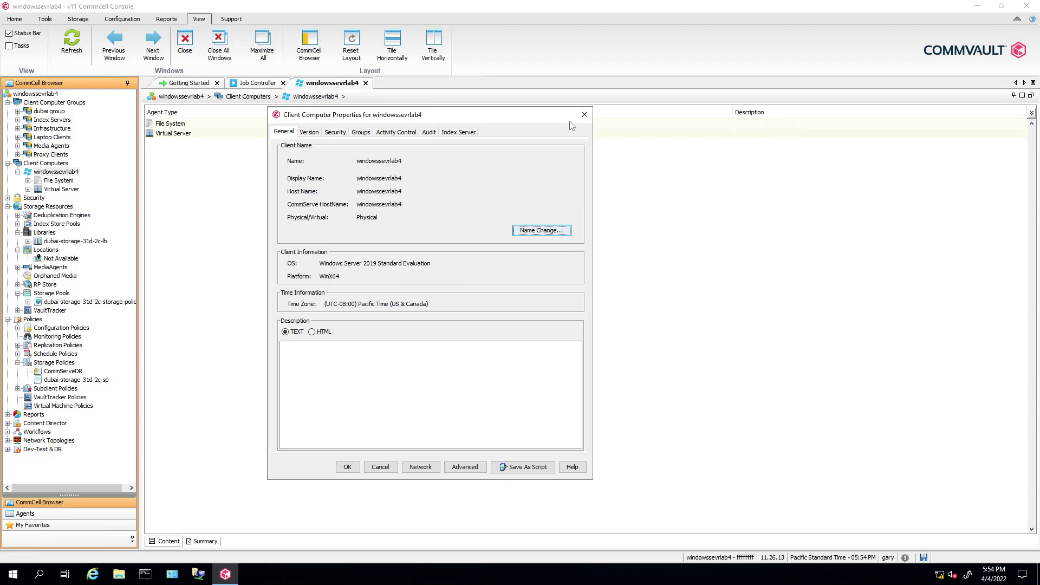
left_click(584, 115)
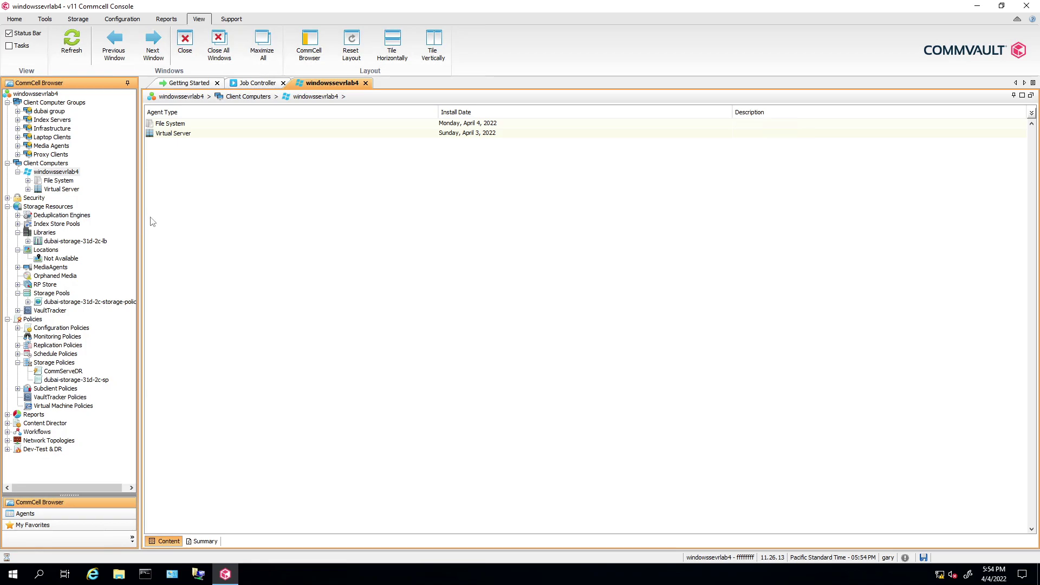
Step: Start adding a new client under Client Computers and choose Windows from the available client types
left_click(46, 163)
right_click(50, 163)
left_click(90, 172)
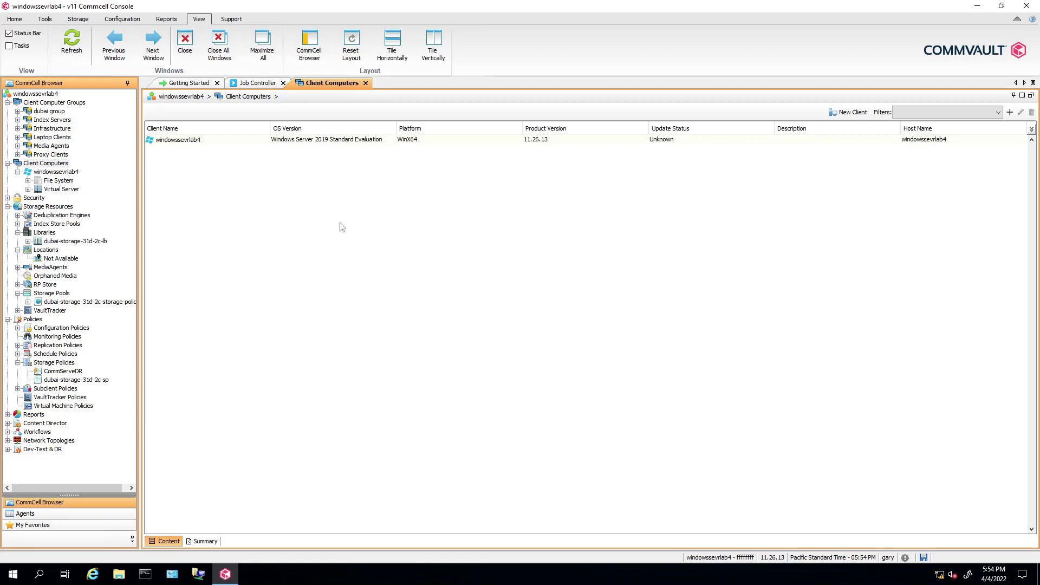
scroll(414, 303, "down", 4)
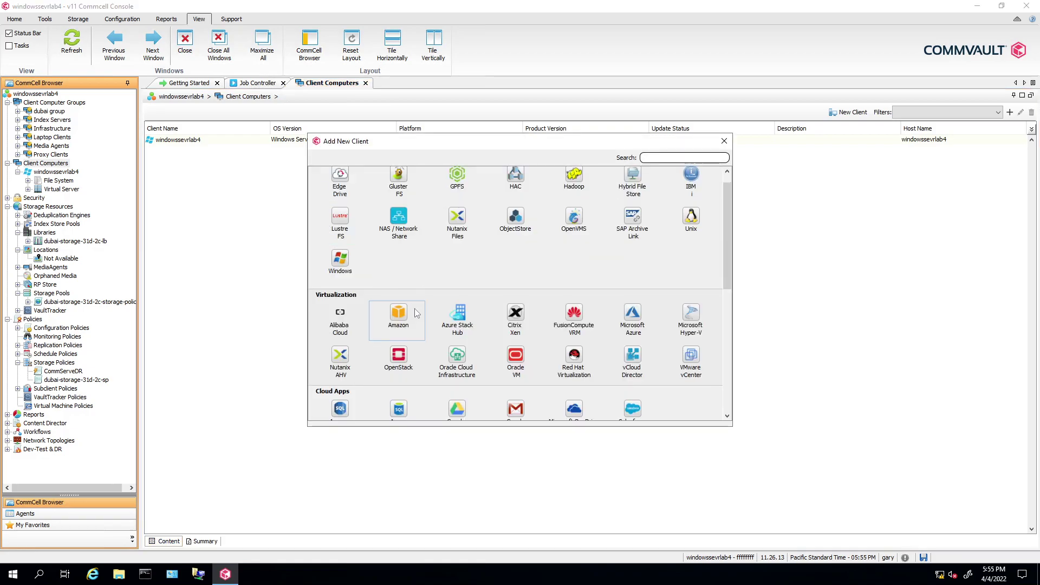
scroll(385, 324, "down", 5)
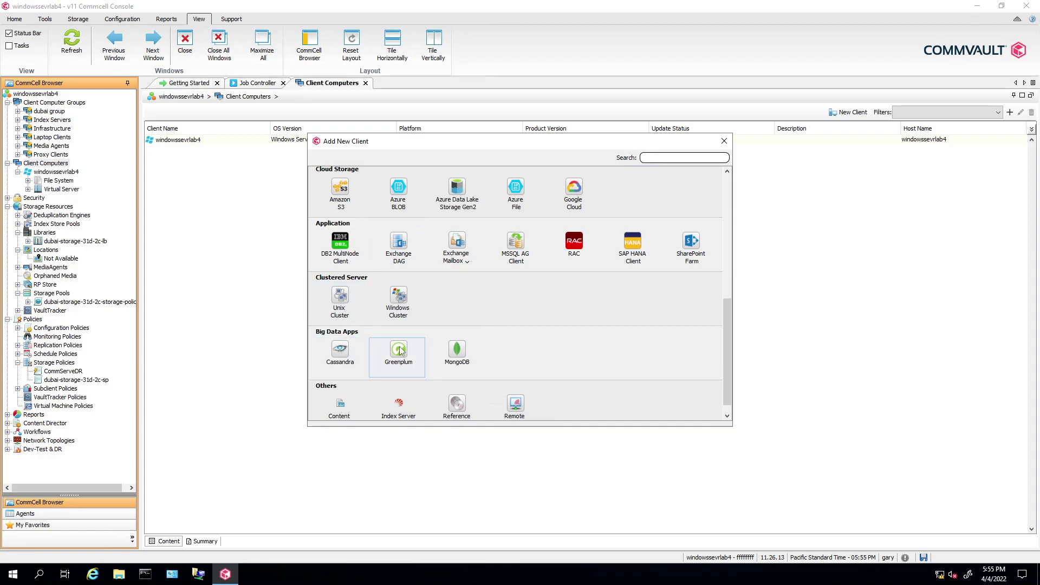
scroll(345, 353, "down", 1)
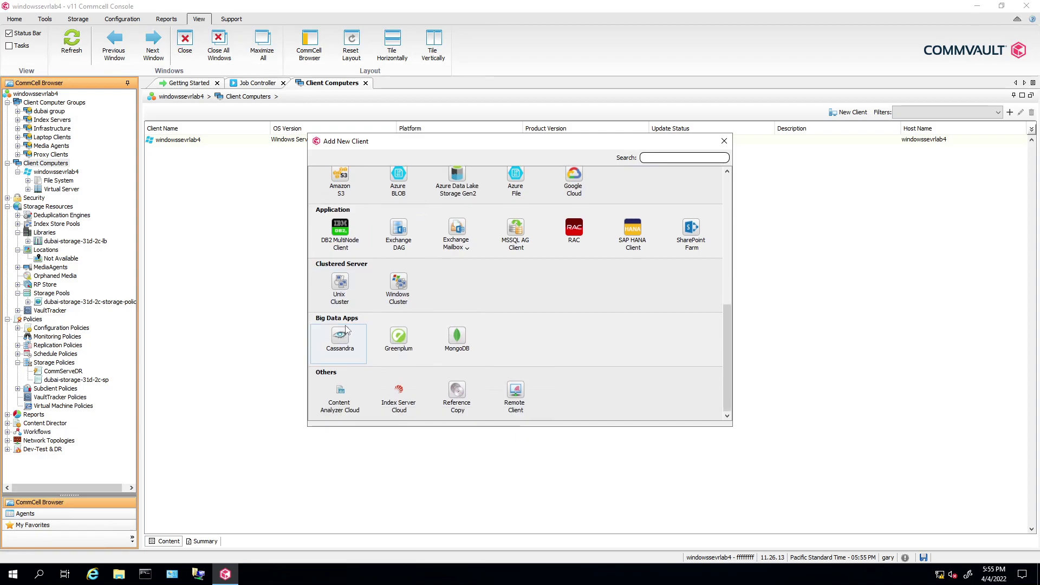
scroll(401, 325, "up", 5)
scroll(403, 276, "up", 4)
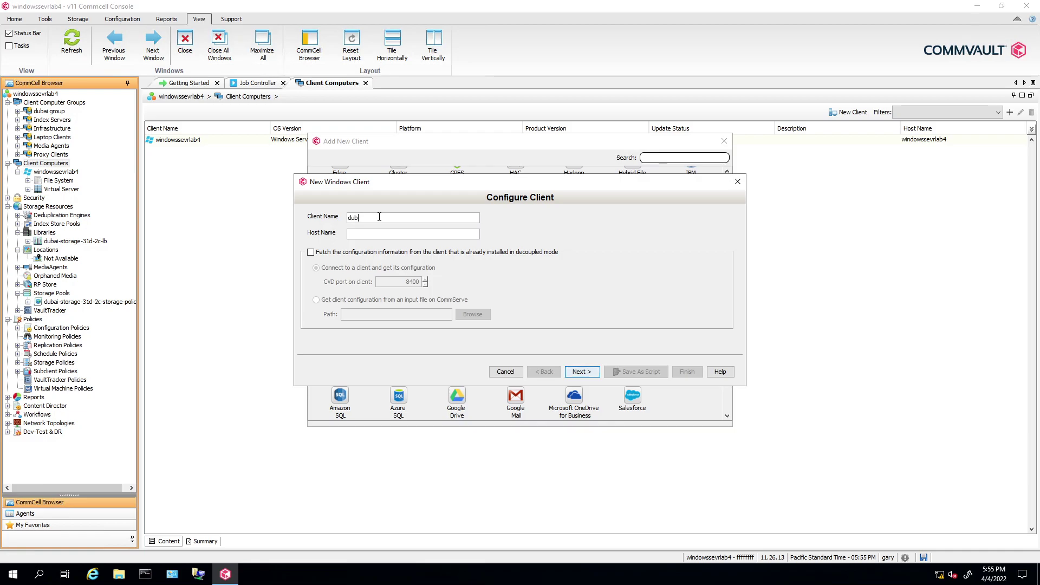
Step: Create the Windows client with both the client name and host name set to "dubaiserver"
type("baiserver")
left_click_drag(387, 216, 345, 220)
key("ctrl+c")
left_click(369, 234)
key("ctrl+v")
left_click(582, 372)
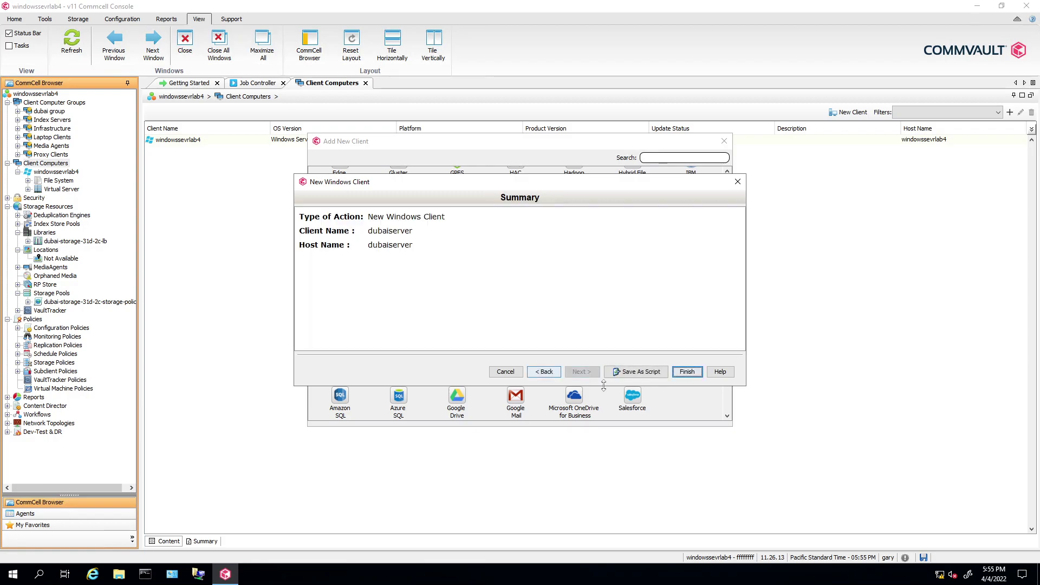
left_click(686, 372)
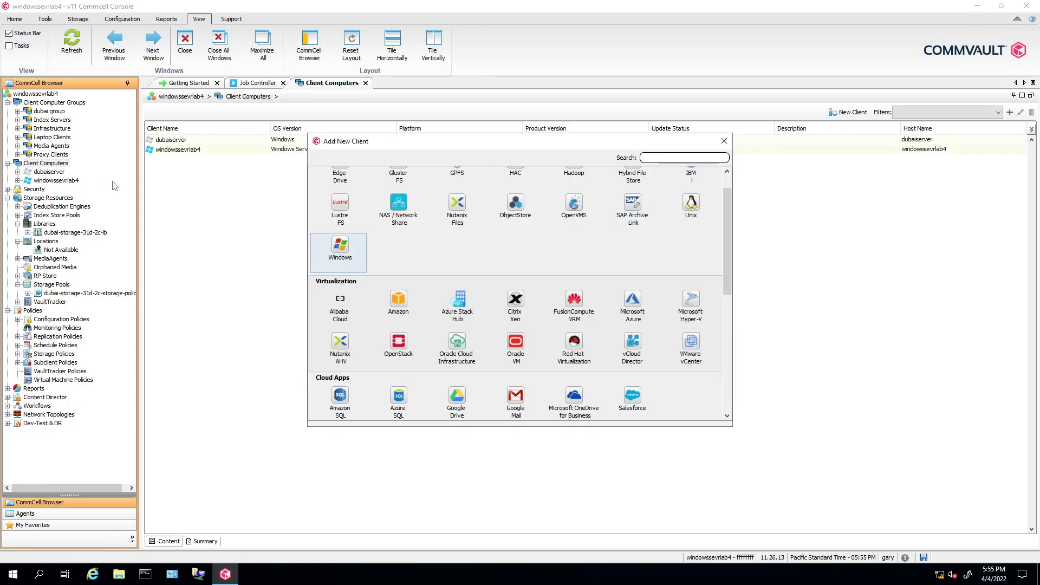
left_click(725, 141)
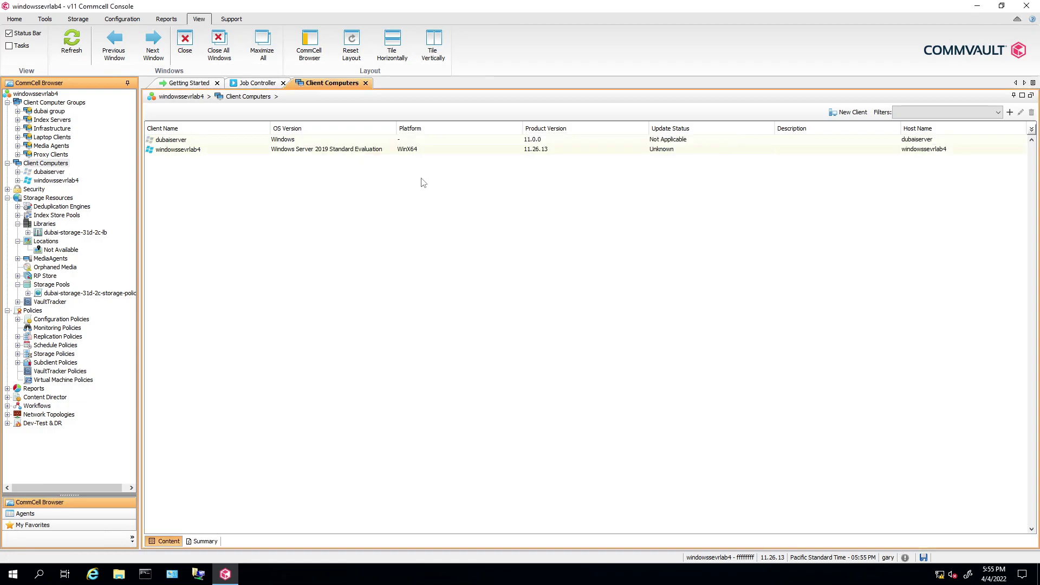
Step: Inspect the dubaiserver client's display name and its client computer group memberships in its properties
right_click(49, 174)
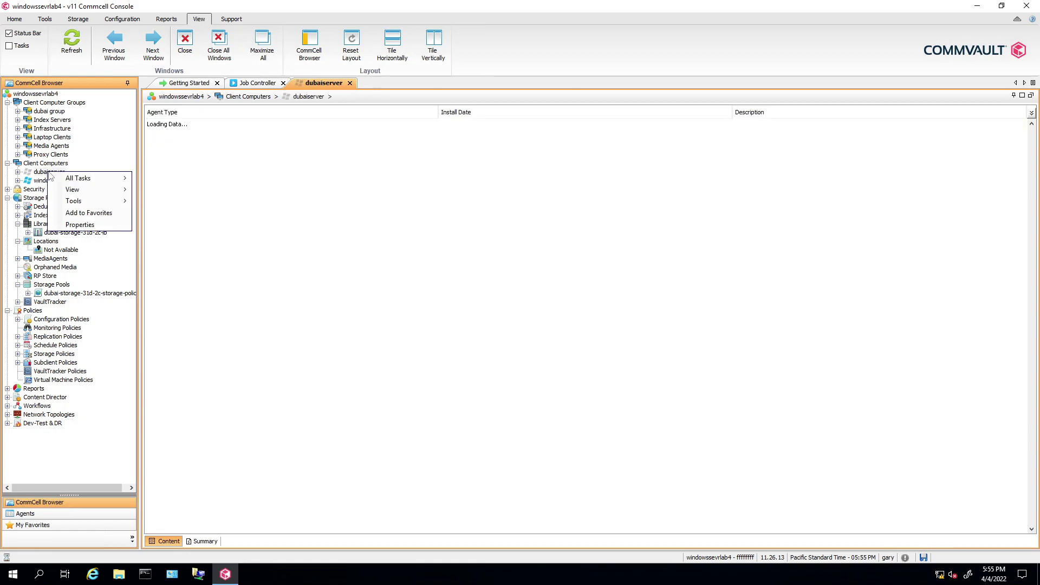
key("Escape")
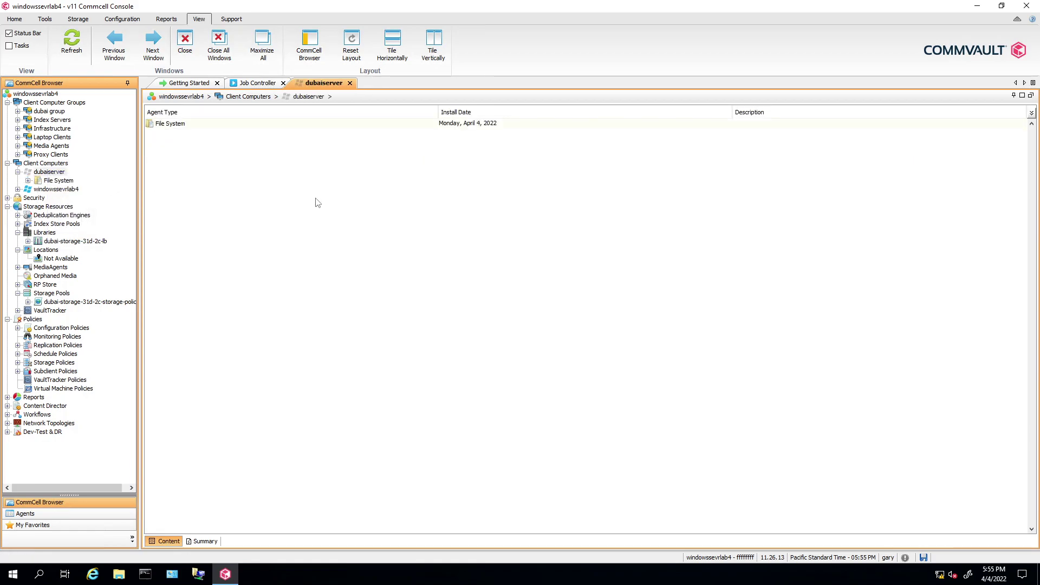
left_click(570, 182)
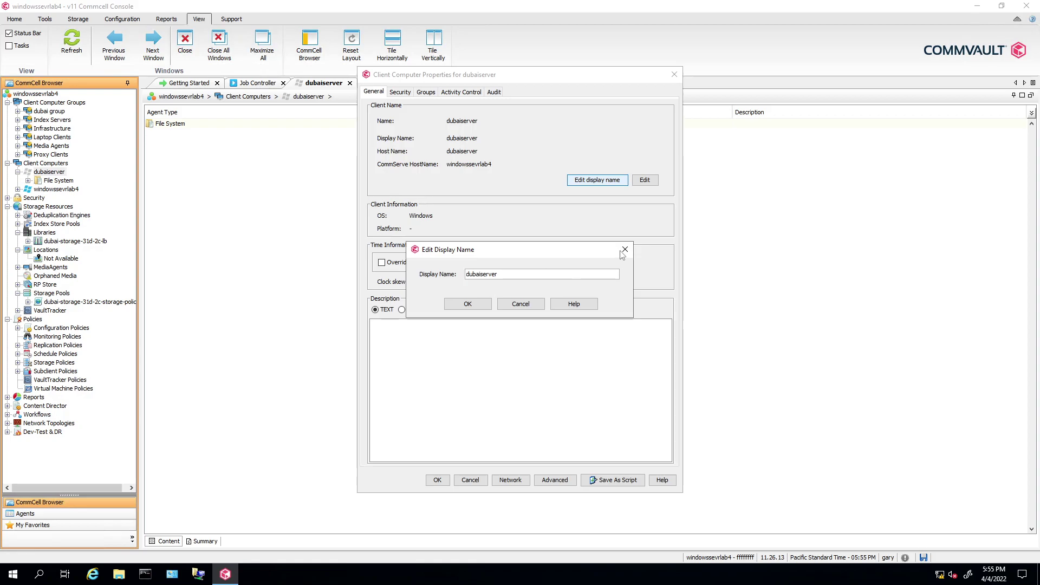
left_click(624, 250)
left_click(425, 93)
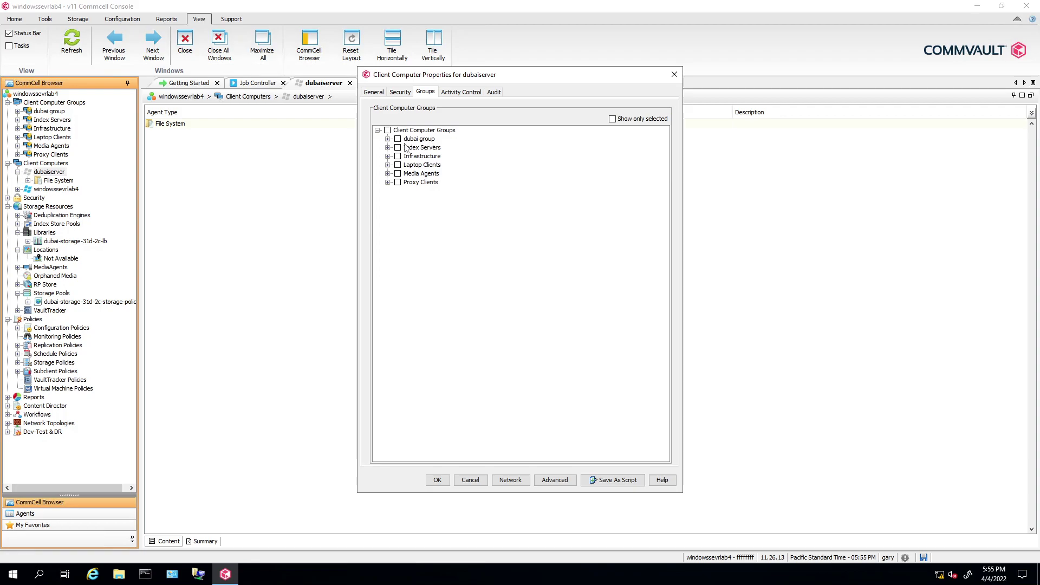
left_click(613, 119)
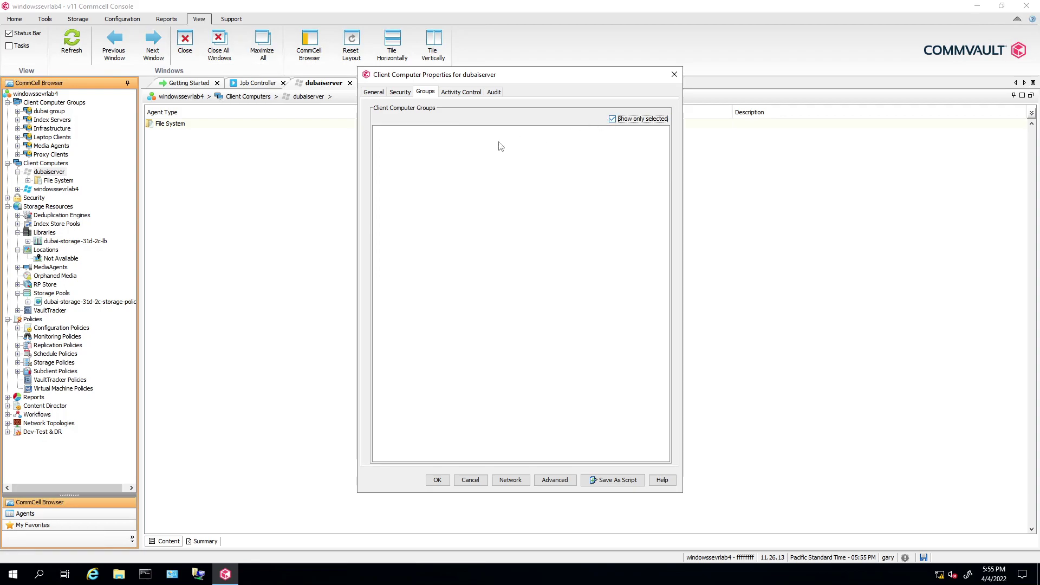
left_click(612, 119)
left_click(373, 93)
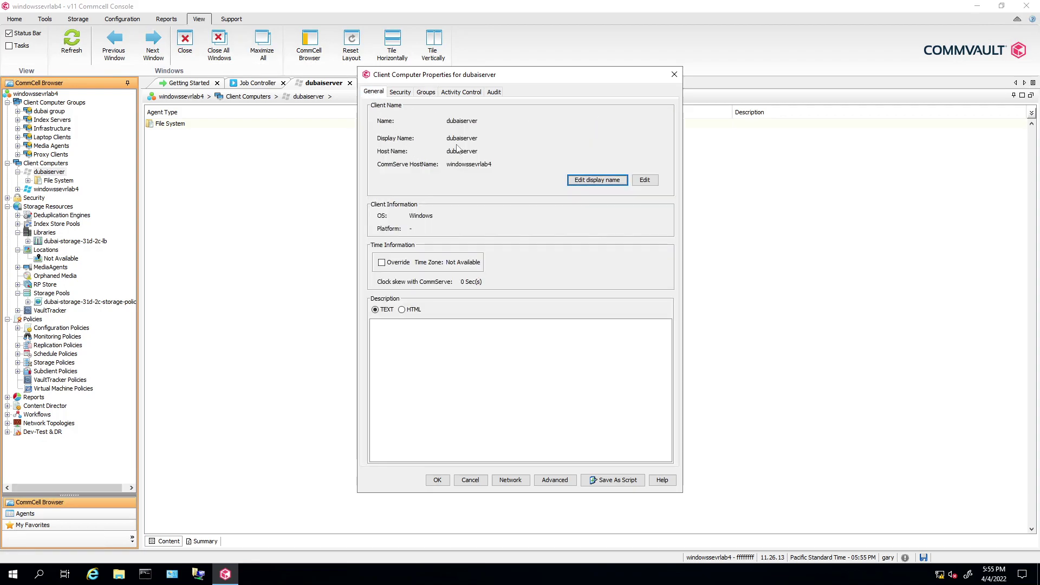
Step: Set the dubaiserver client's display name to "dxb1-dubaiserver" and save its properties
left_click(609, 181)
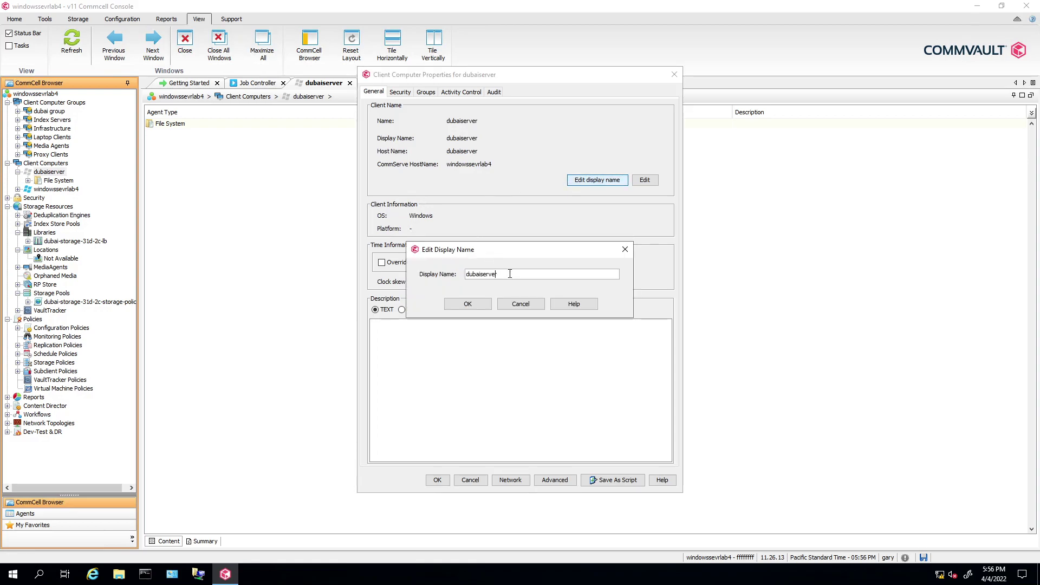
type("dxb1-")
left_click(471, 304)
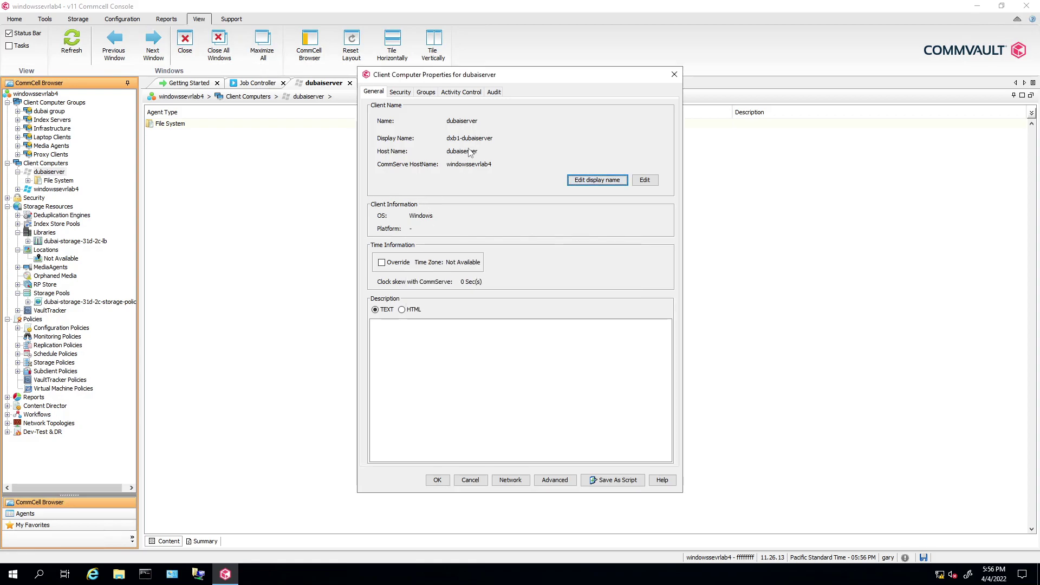
left_click(439, 479)
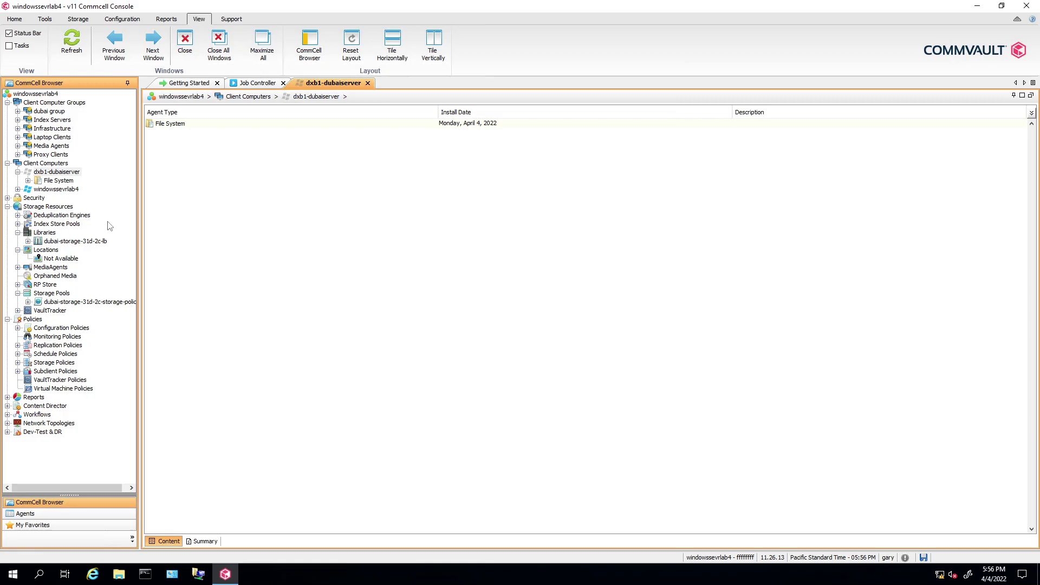
Step: Inspect the dxb1-dubaiserver client's group memberships, both filtered to selected groups and in full, and close its properties
right_click(60, 172)
left_click(97, 225)
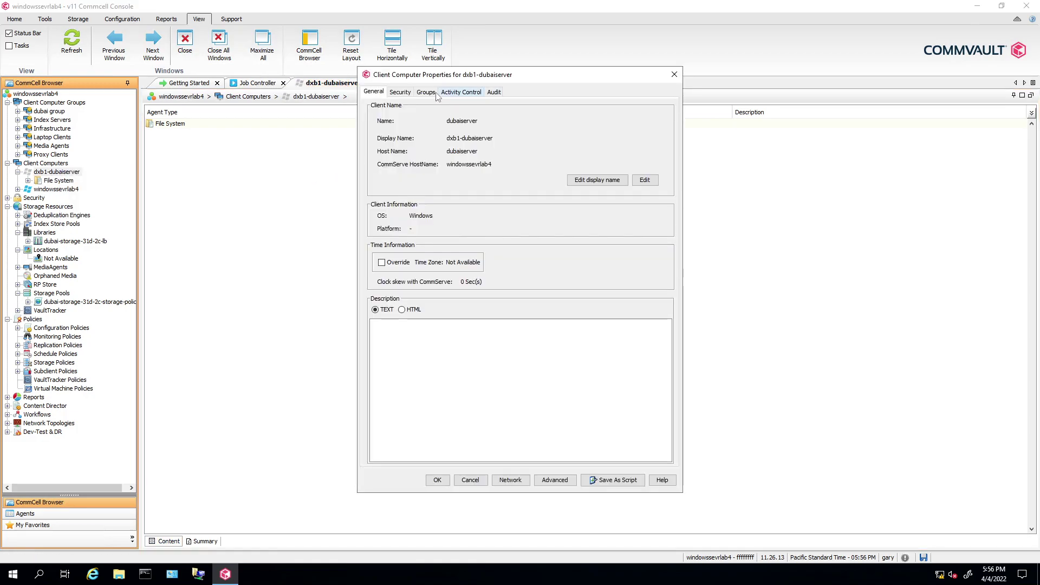
left_click(427, 93)
left_click(613, 120)
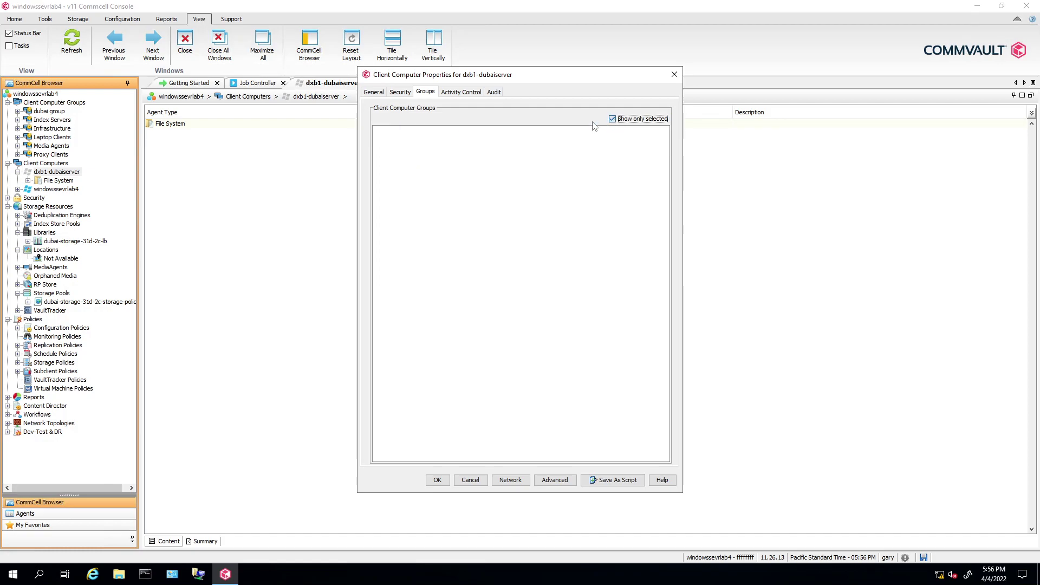
left_click(612, 119)
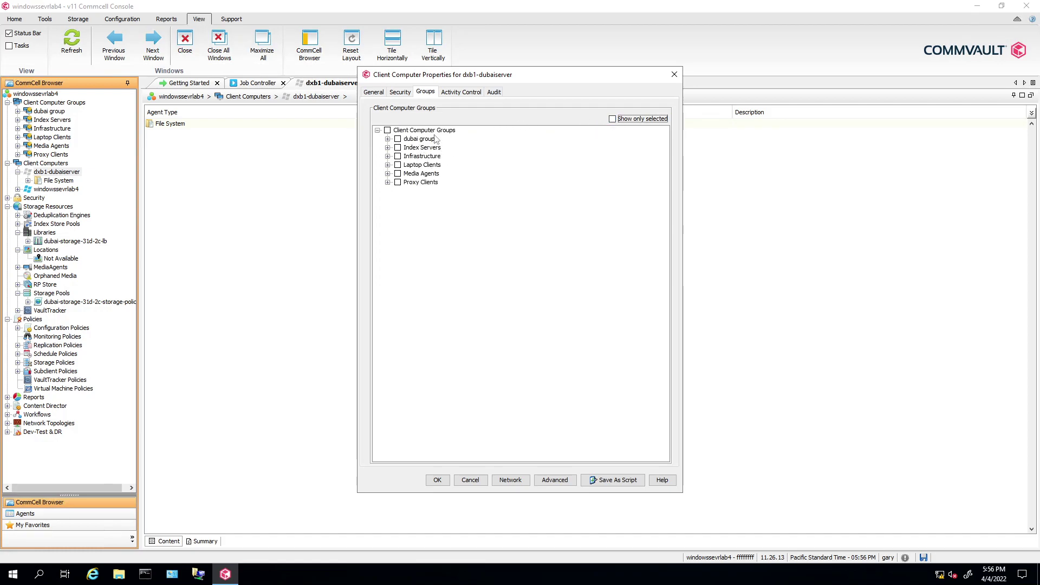
left_click(674, 74)
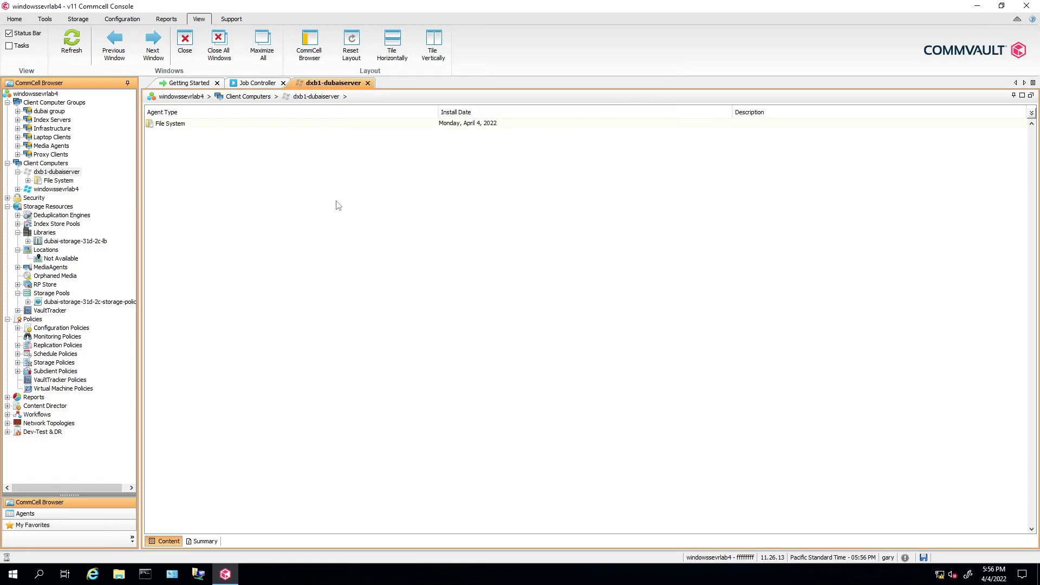
Step: Check the list of client computers and the refreshed contents of the dubai group
left_click(56, 166)
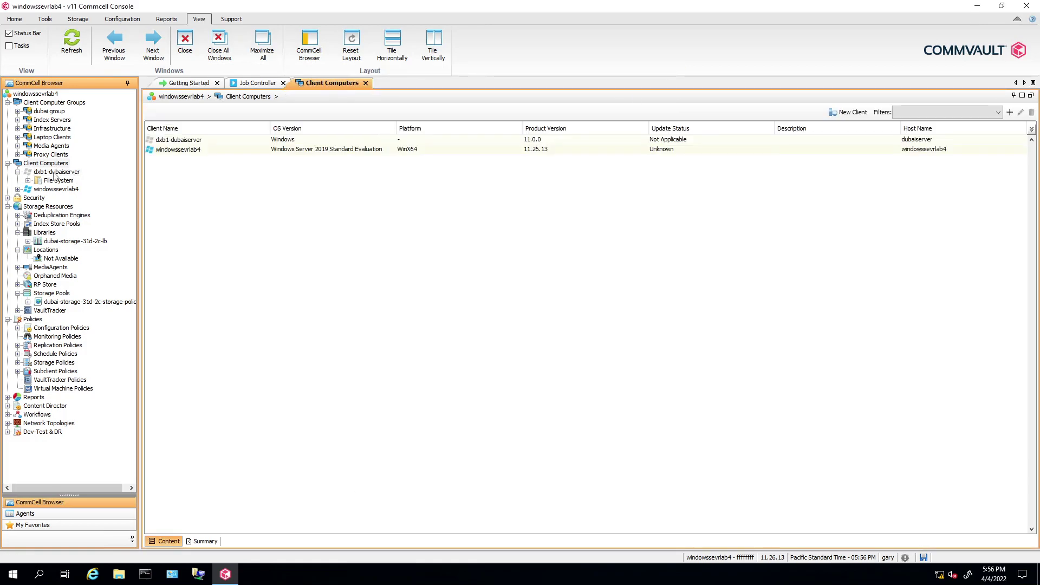
left_click(43, 112)
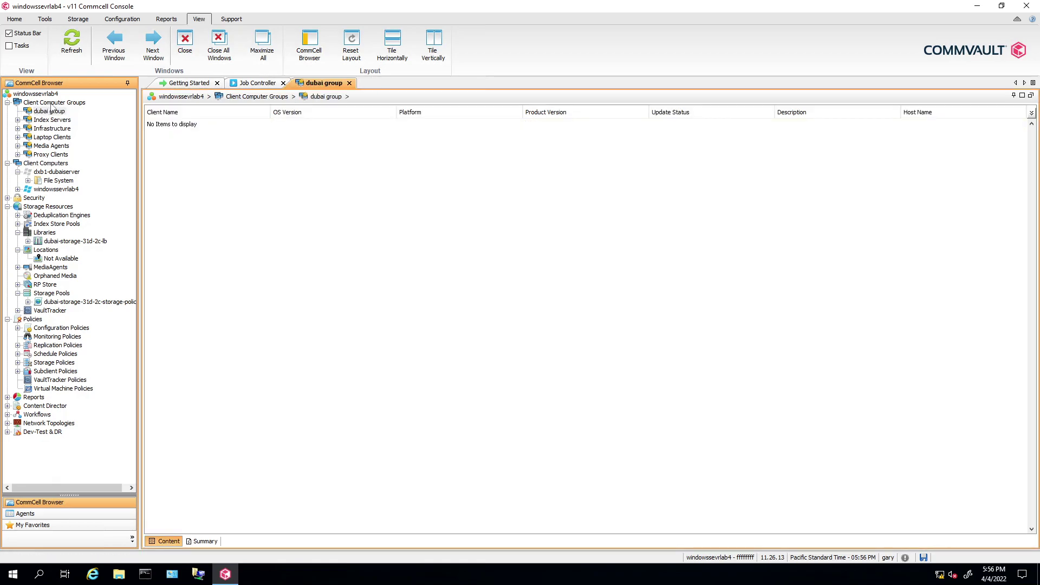
left_click(71, 48)
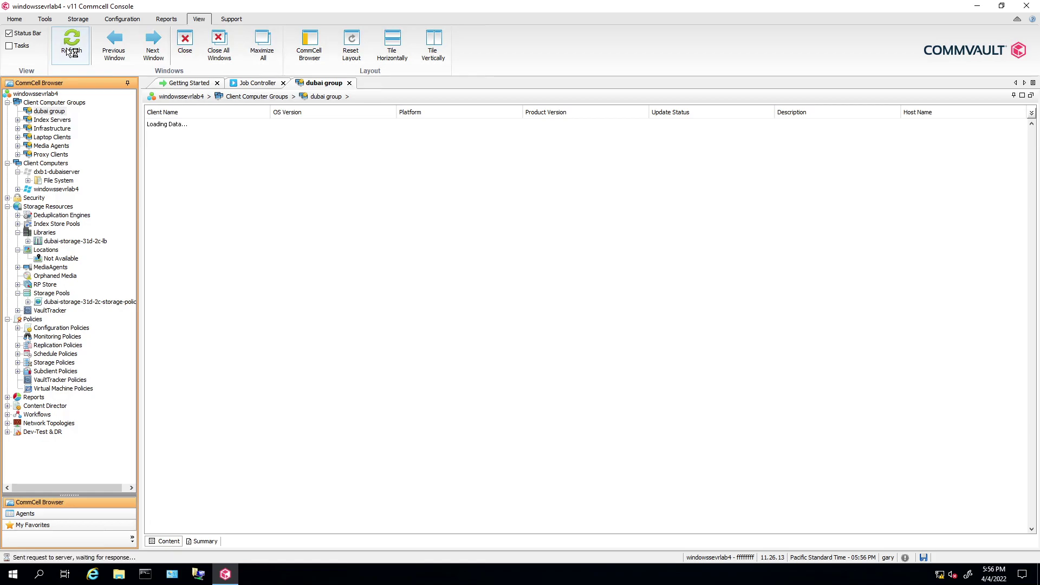
left_click(55, 104)
left_click(54, 111)
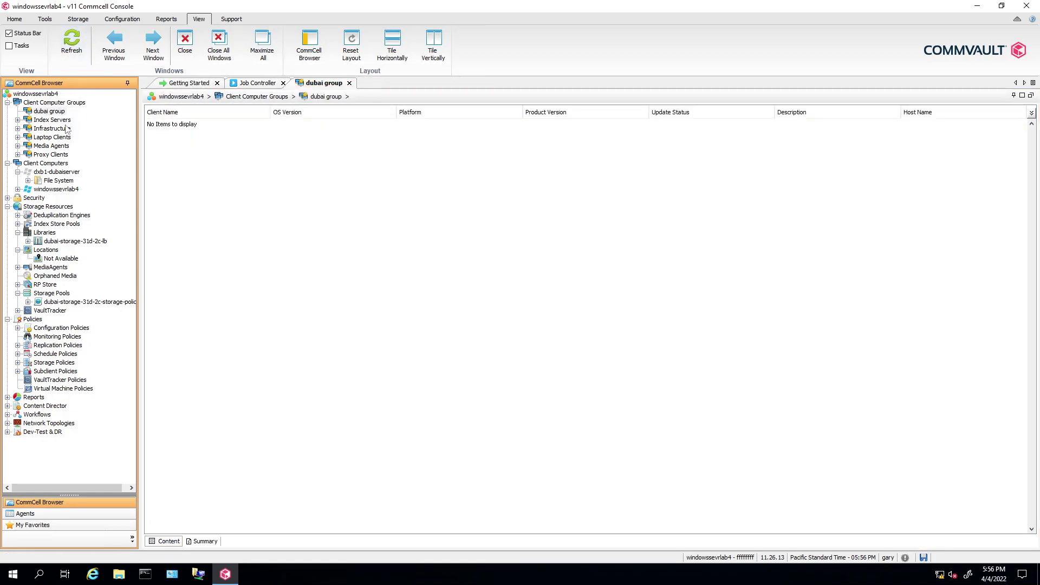
Step: Review the dubai group's automatic association rule, save its properties and refresh the group's client list
right_click(54, 112)
key("Escape")
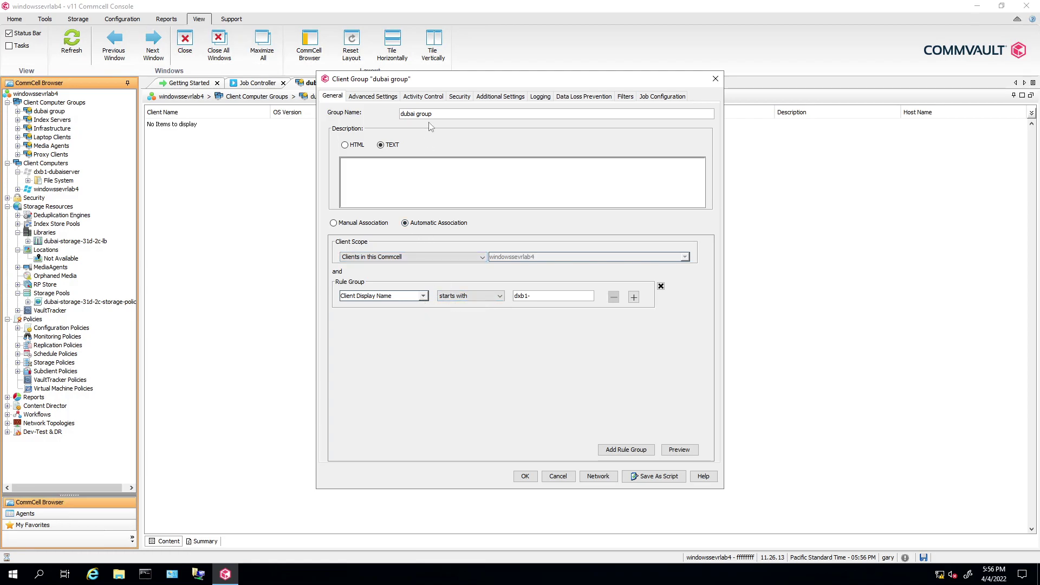
left_click(374, 97)
left_click(332, 97)
left_click(533, 476)
left_click(73, 48)
left_click(25, 113)
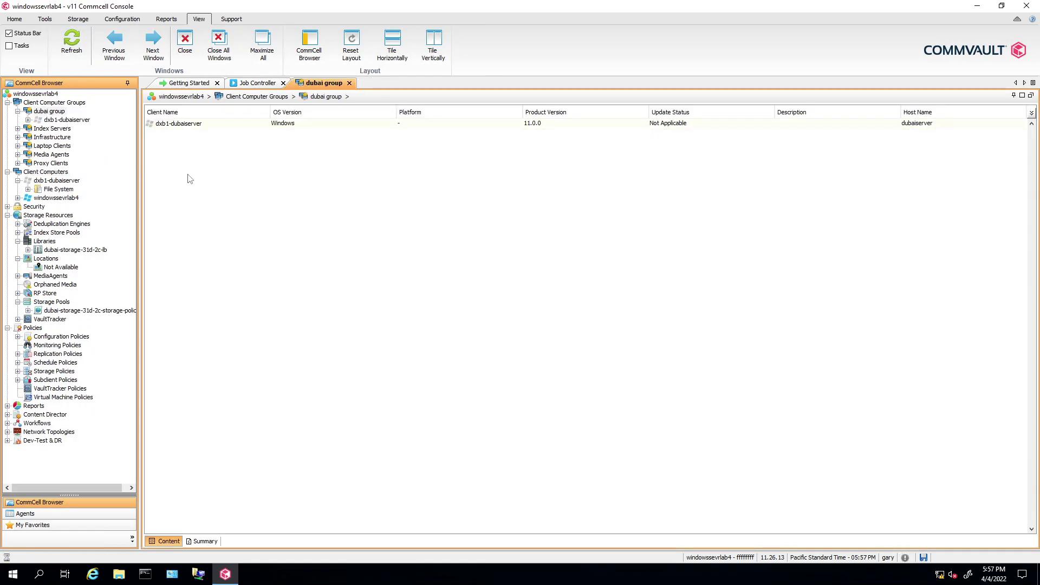
left_click(71, 43)
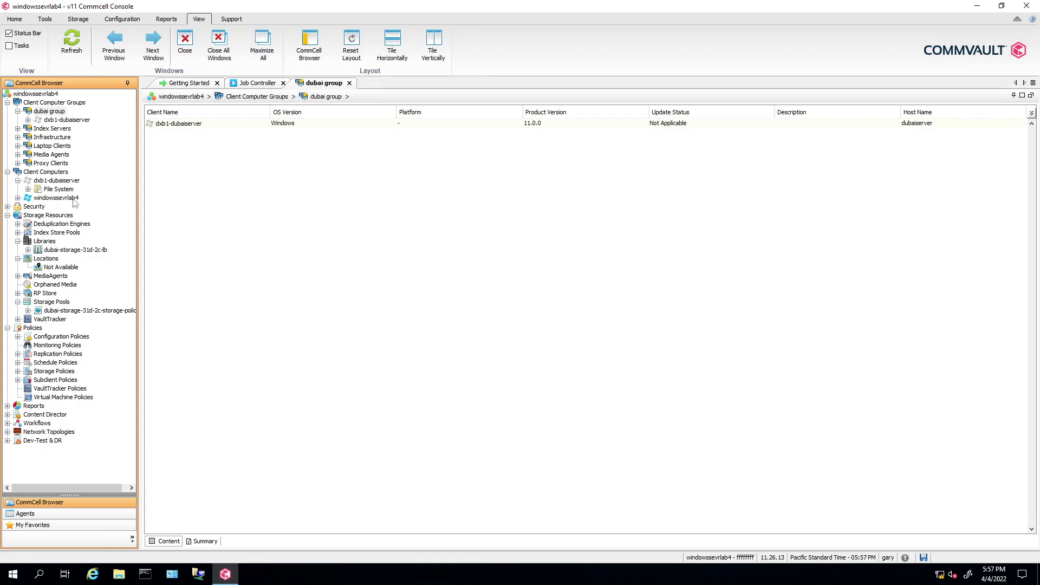
Step: Check which client computer groups are selected in the dxb1-dubaiserver client's properties, and close them
left_click(50, 173)
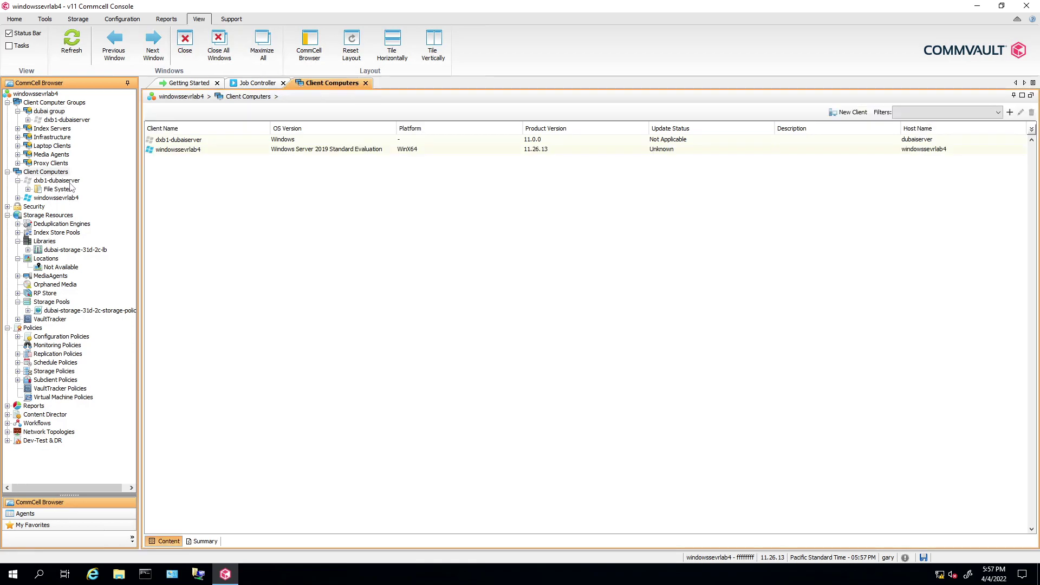
right_click(69, 182)
left_click(113, 237)
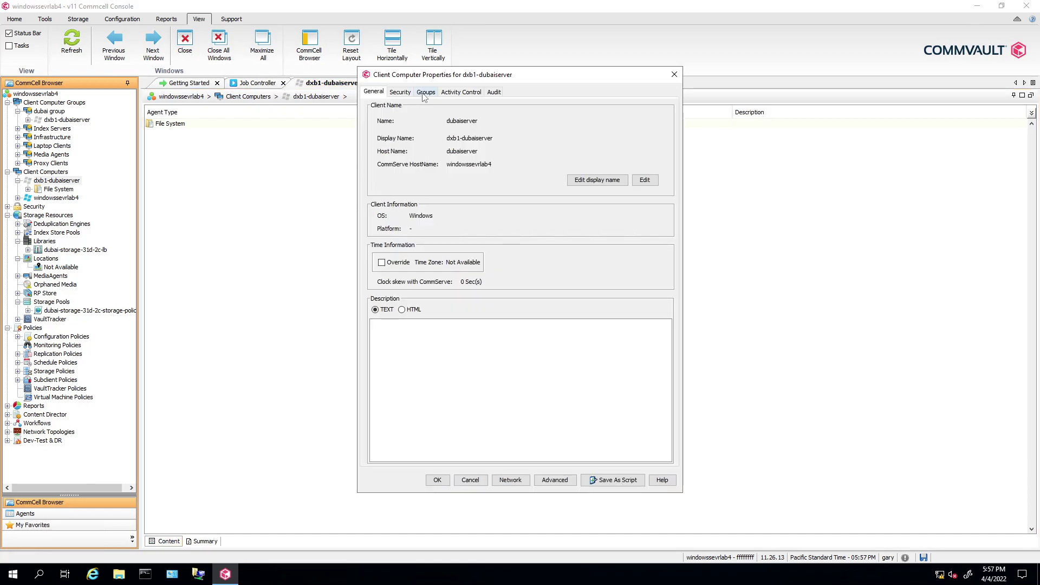
left_click(426, 93)
left_click(612, 118)
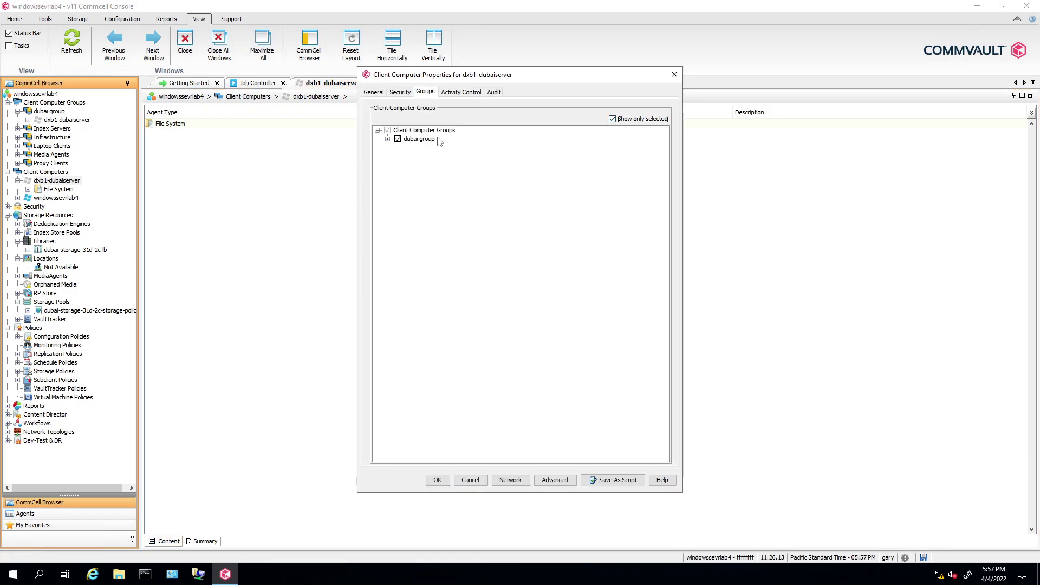
left_click(674, 75)
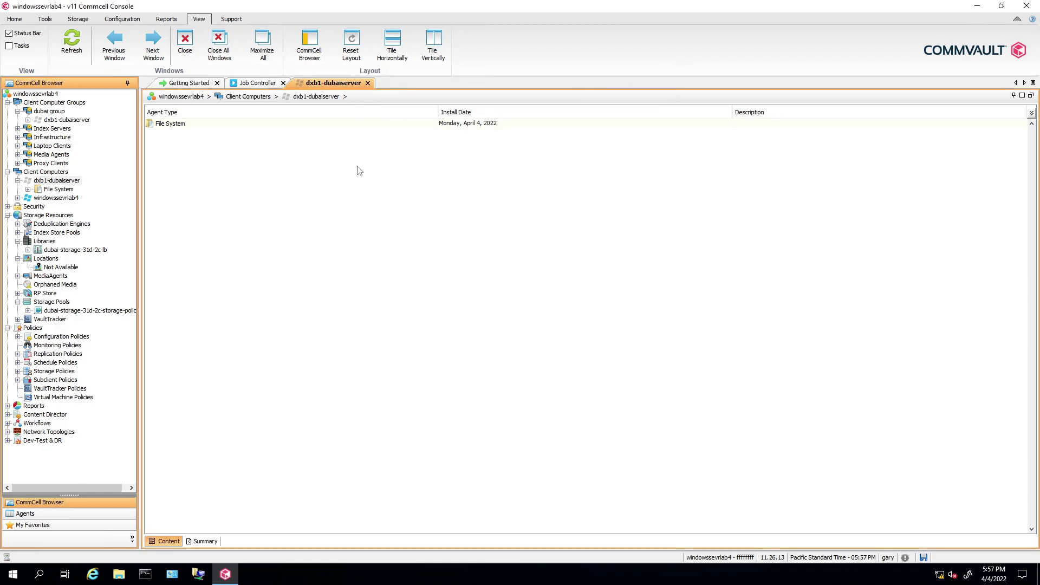
Step: Create a new client computer group named "pending" with manual association
left_click(58, 103)
right_click(57, 103)
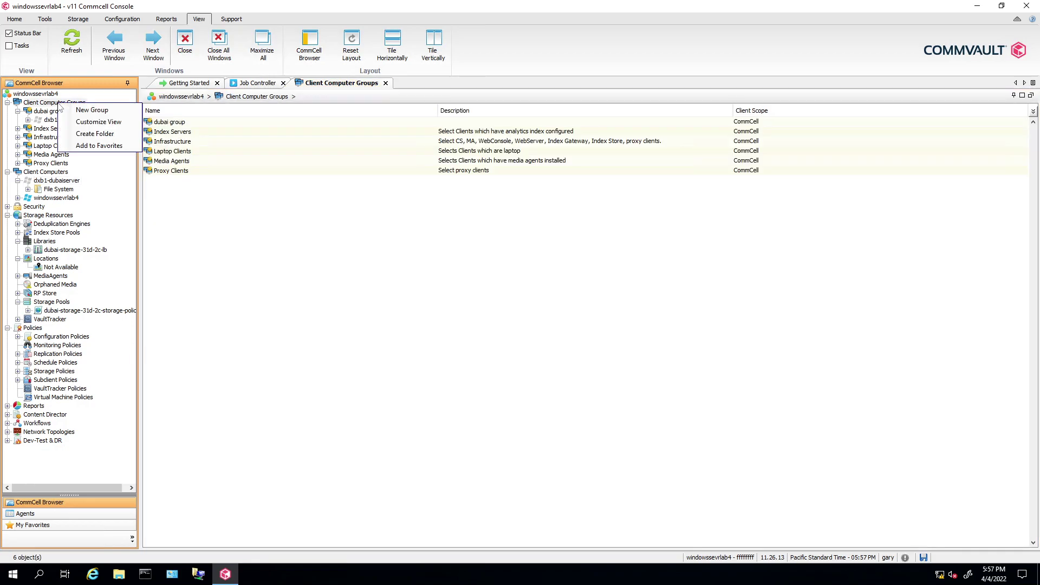
left_click(100, 112)
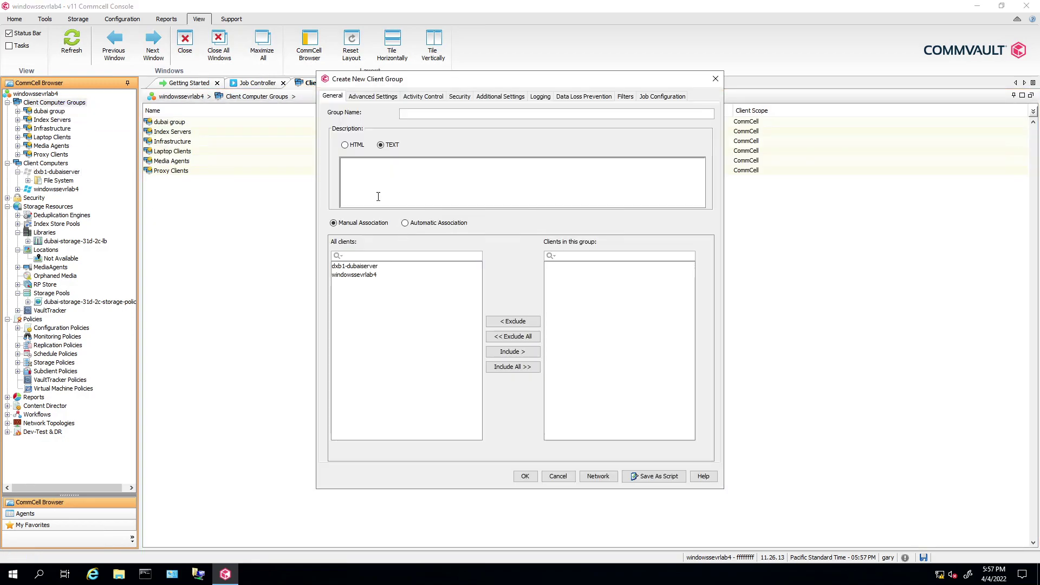
type("pending")
key("Return")
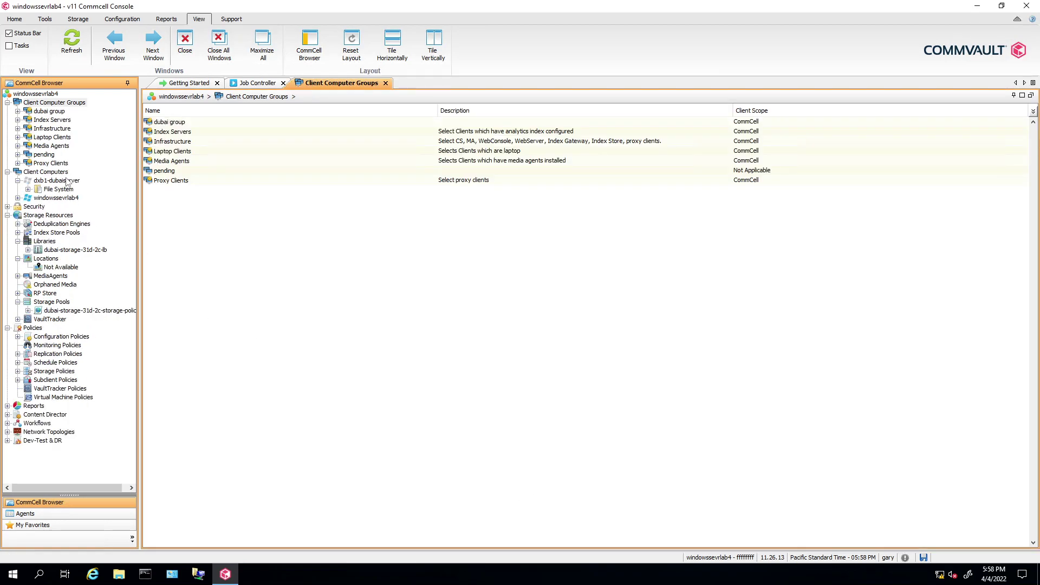
Step: Select the pending group in the dxb1-dubaiserver client's group memberships, and close the properties without saving
left_click(44, 155)
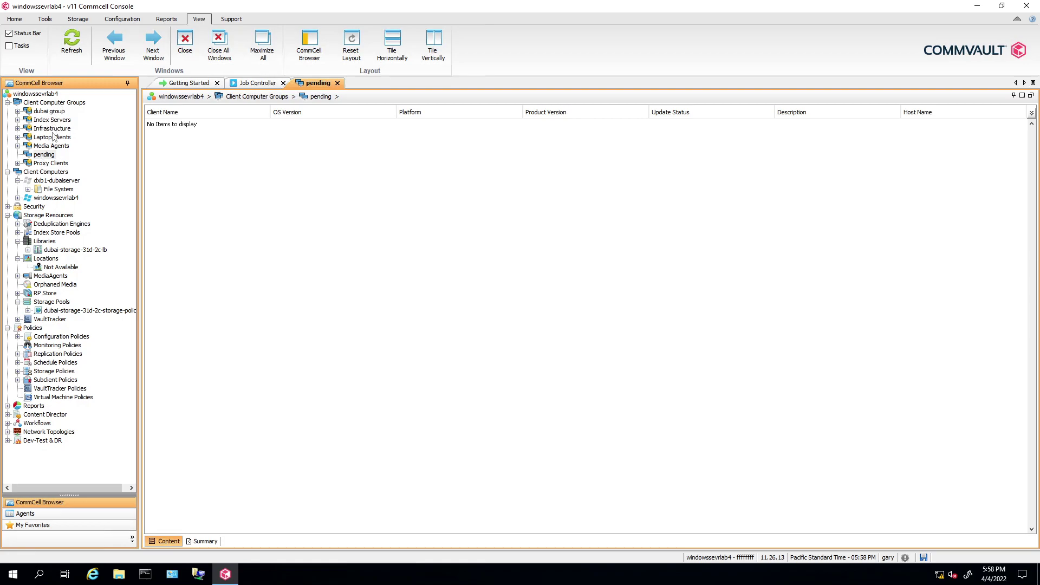
left_click(54, 180)
right_click(55, 181)
left_click(98, 235)
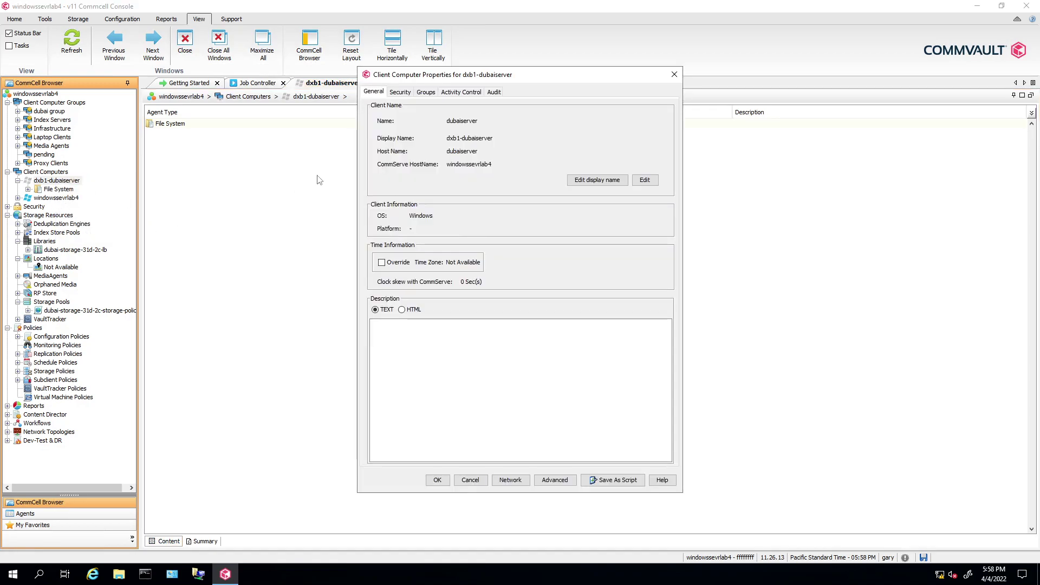
left_click(425, 92)
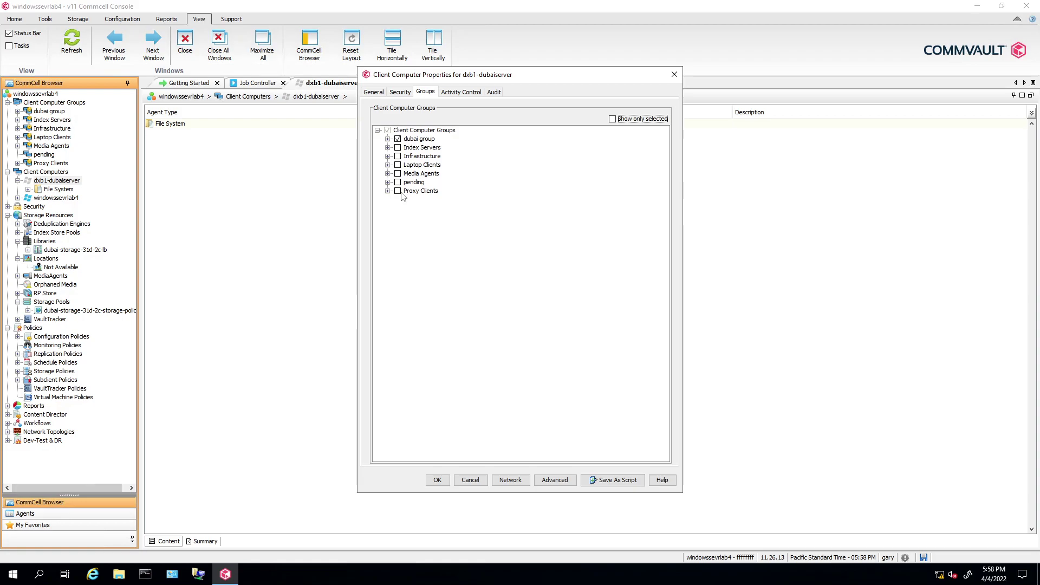
left_click(399, 182)
left_click(675, 75)
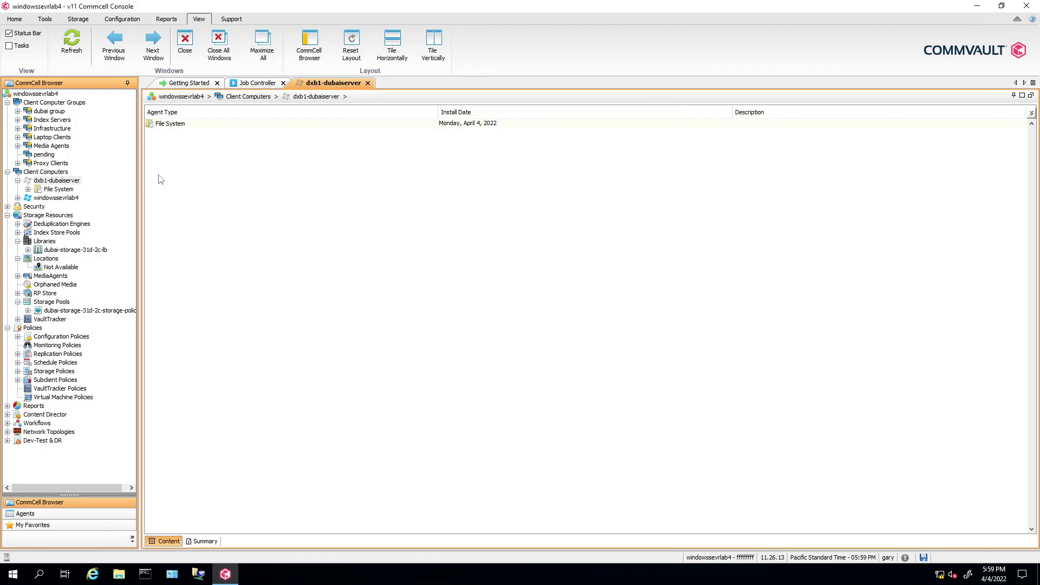
Step: Disable backup activity for the pending client group and save its properties
left_click(44, 154)
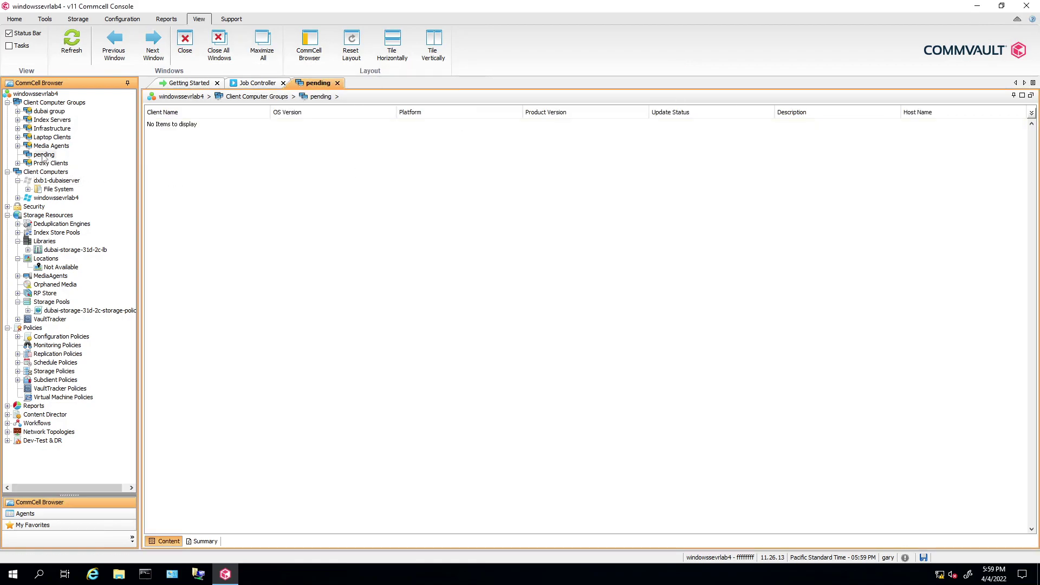
right_click(44, 155)
left_click(103, 216)
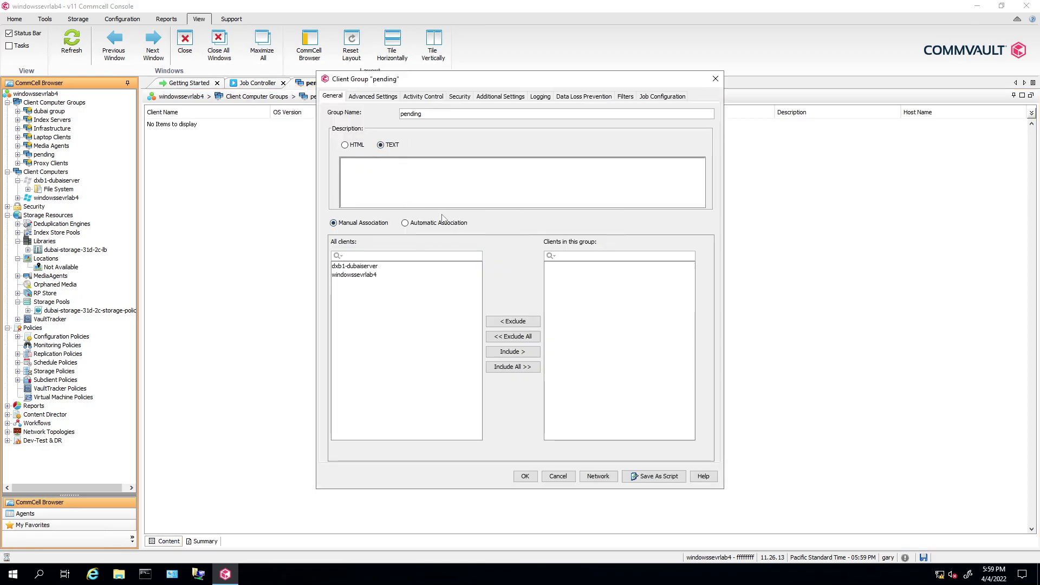
left_click(428, 97)
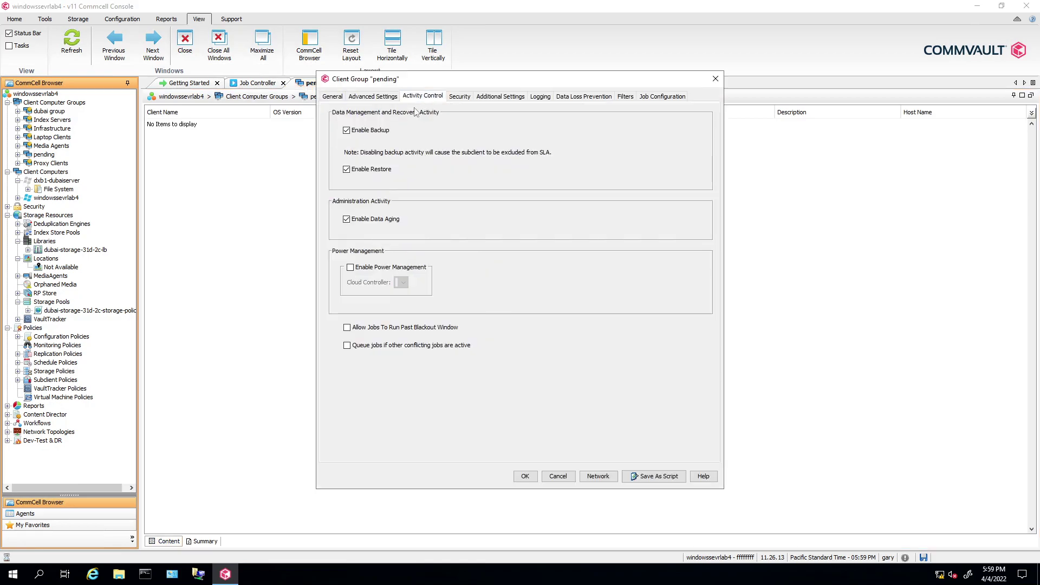
left_click(347, 132)
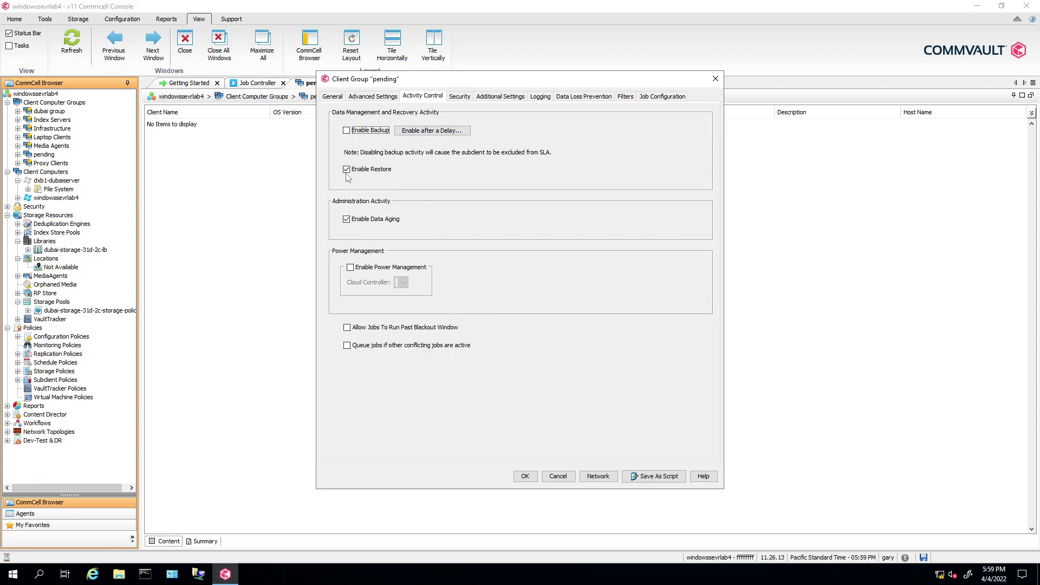
left_click(525, 476)
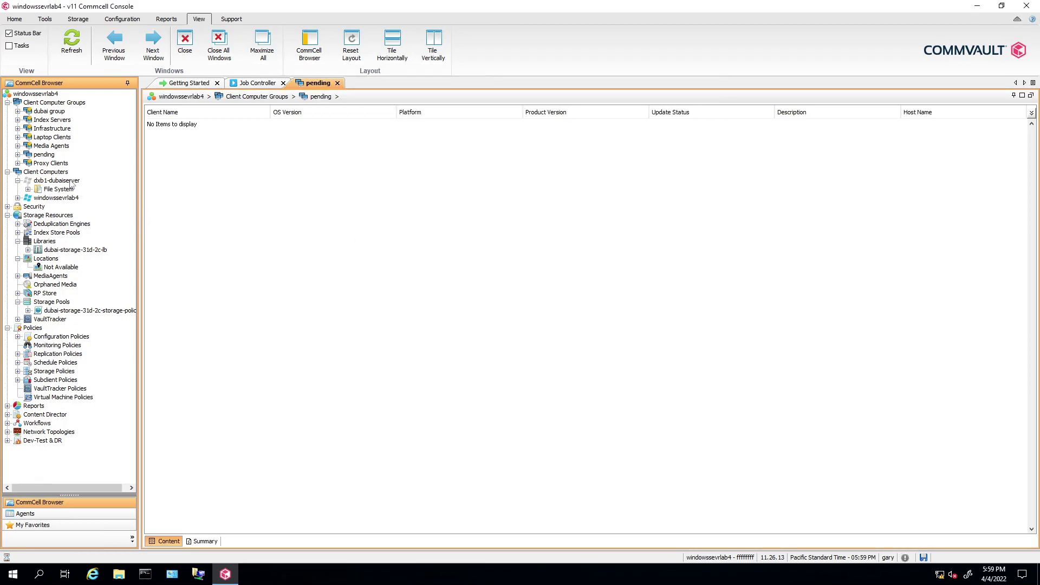
Step: Inspect the pending group's general properties and client association lists, and close them without changes
left_click(45, 156)
right_click(47, 156)
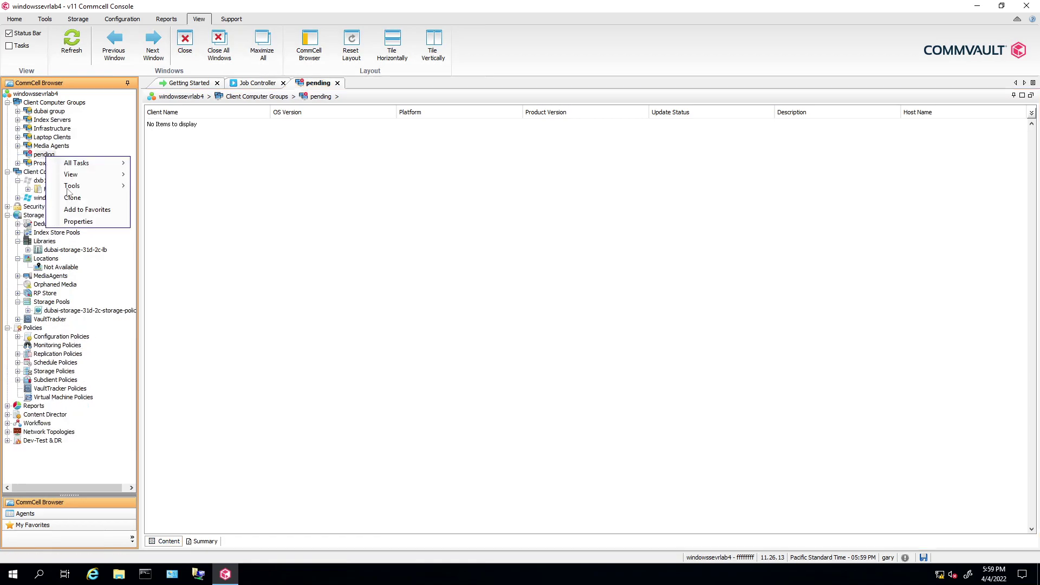
left_click(85, 224)
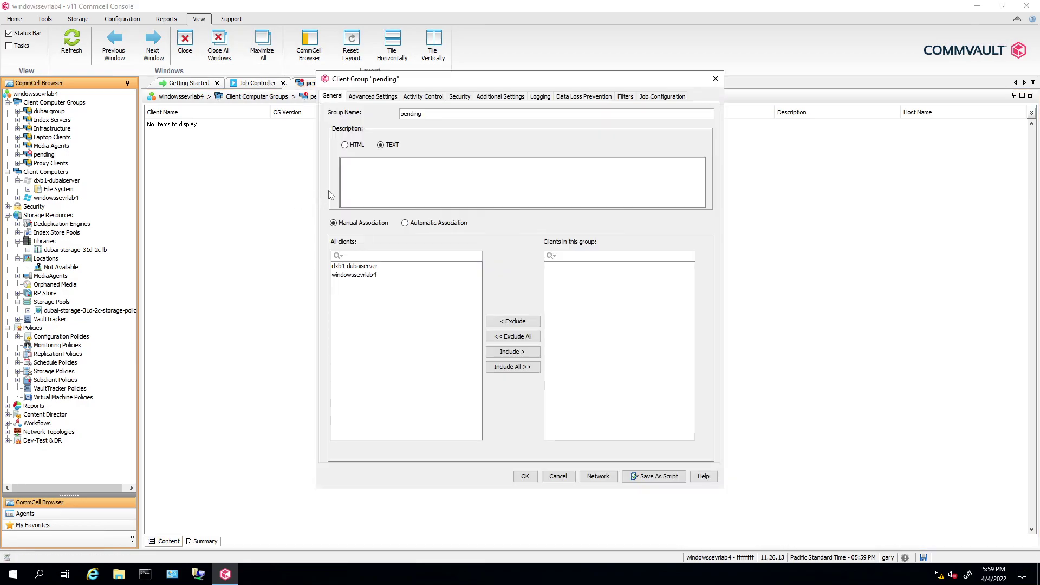
left_click_drag(413, 83, 343, 133)
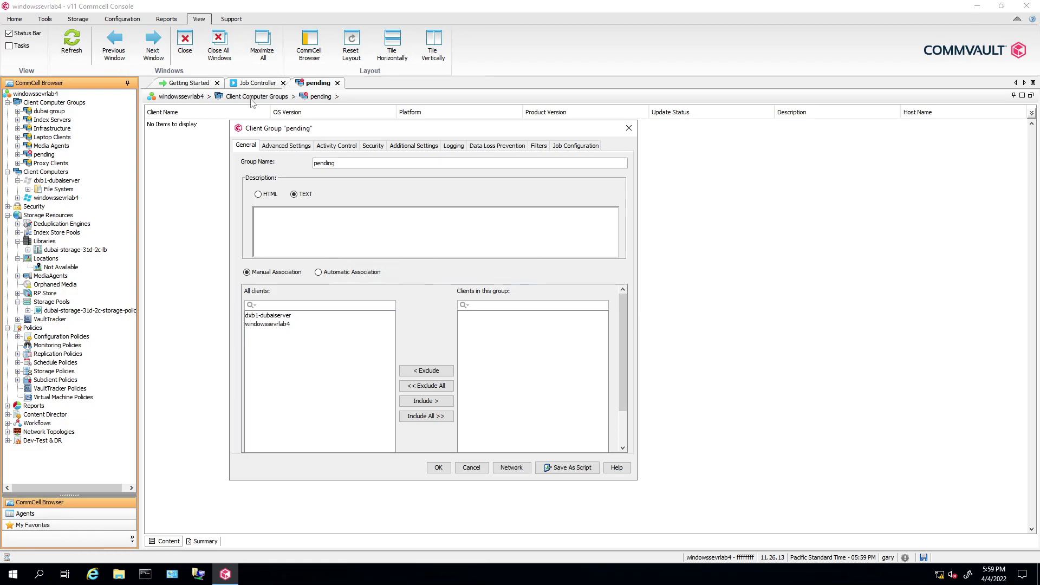
left_click_drag(312, 131, 274, 145)
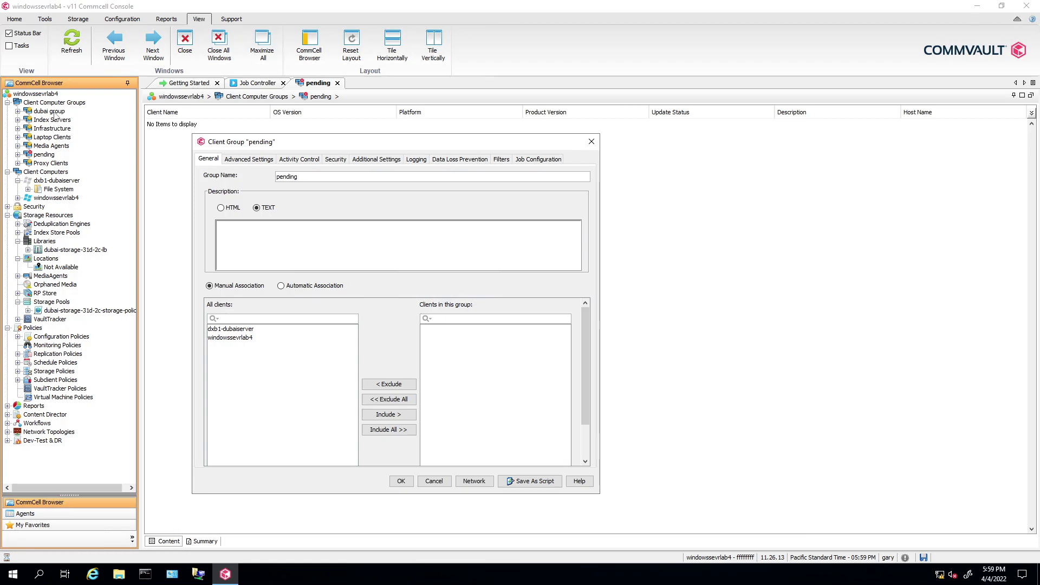
left_click(591, 141)
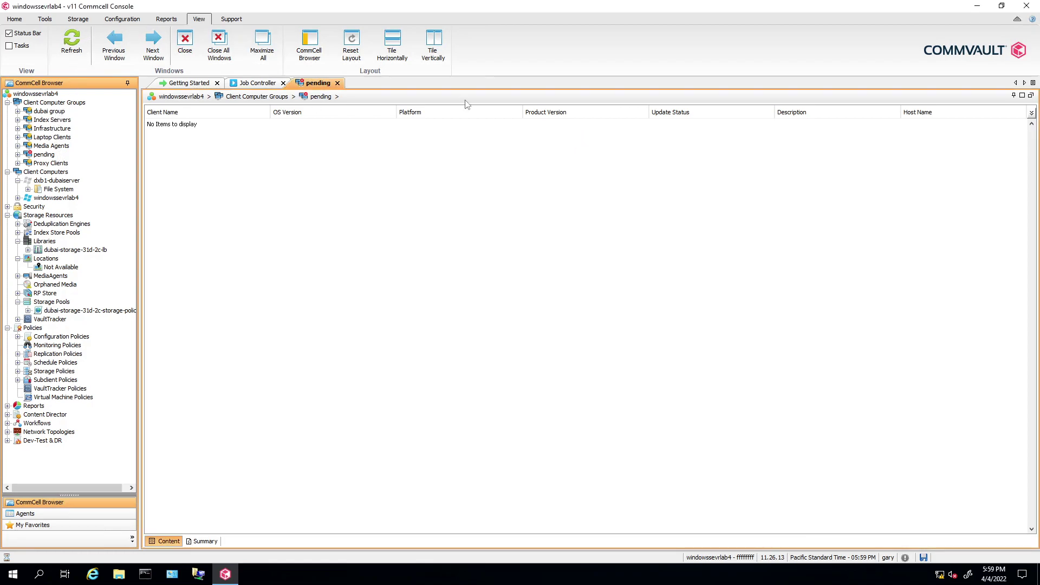
left_click(20, 21)
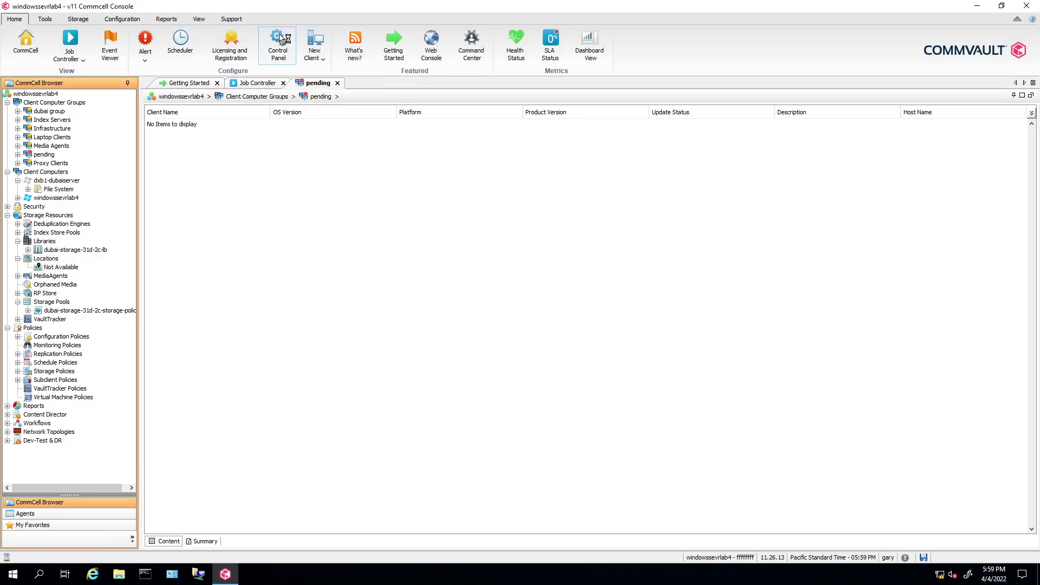
left_click(199, 19)
left_click(231, 19)
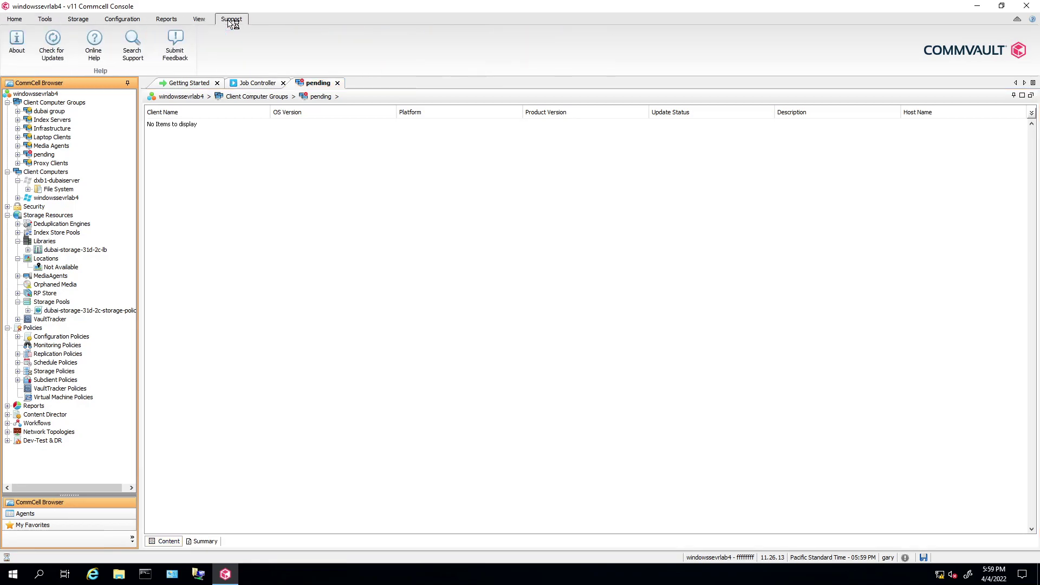
left_click(168, 17)
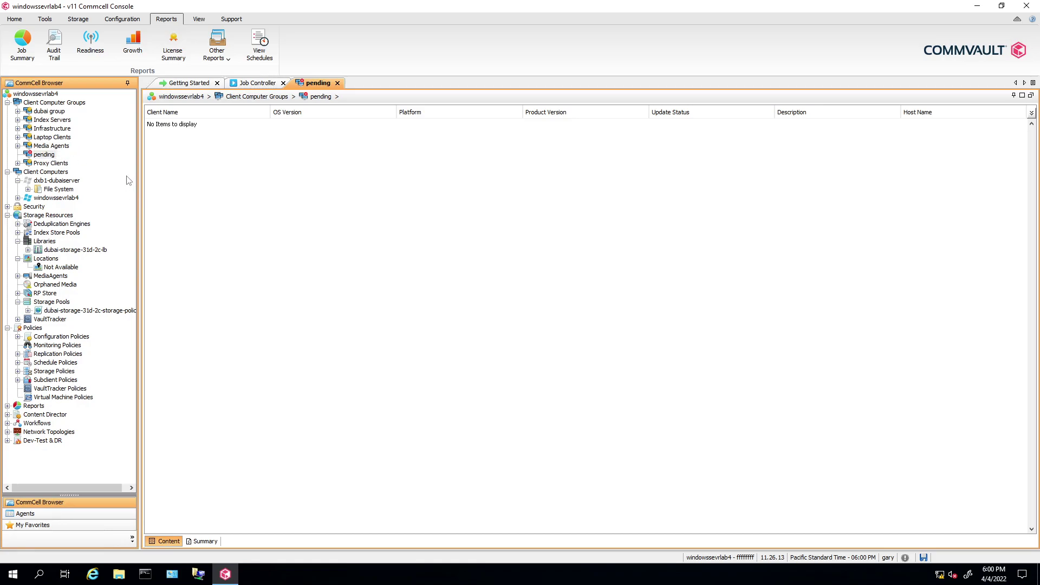
Step: Review the dubai group's automatic association rule in its properties, close them without changes, and display the pending group's client list
left_click(17, 112)
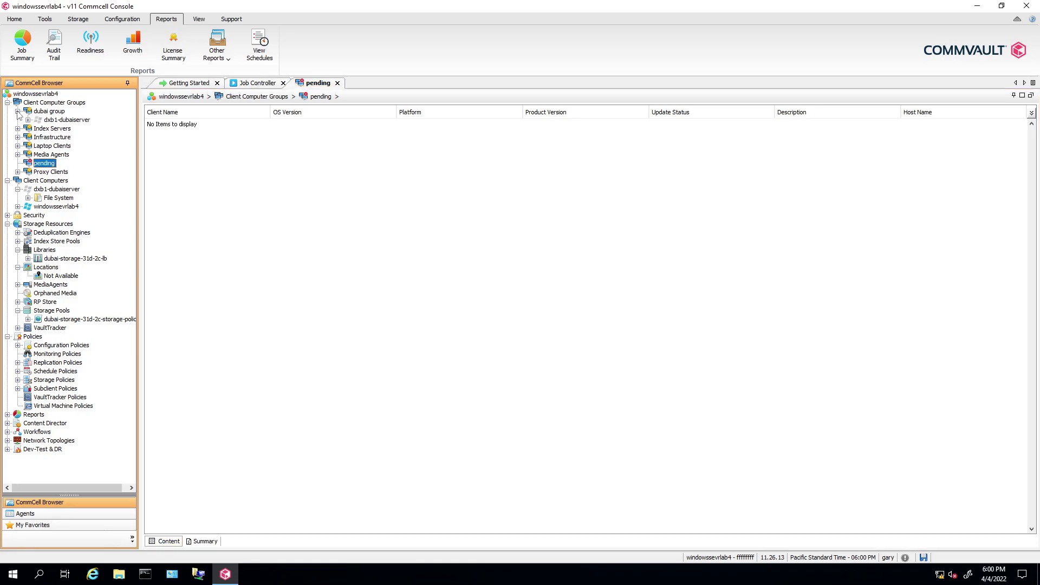
right_click(59, 114)
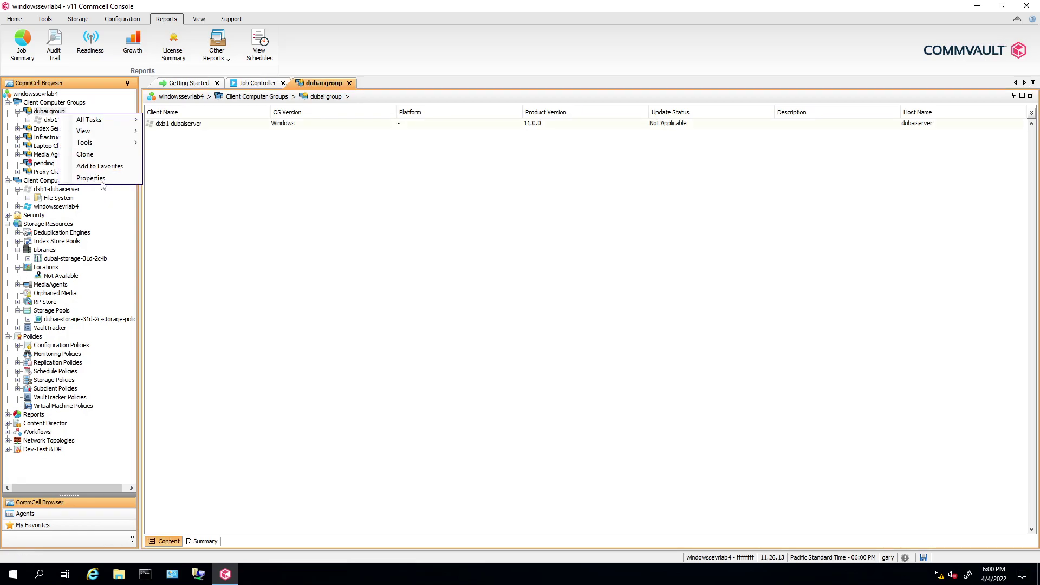
left_click(147, 175)
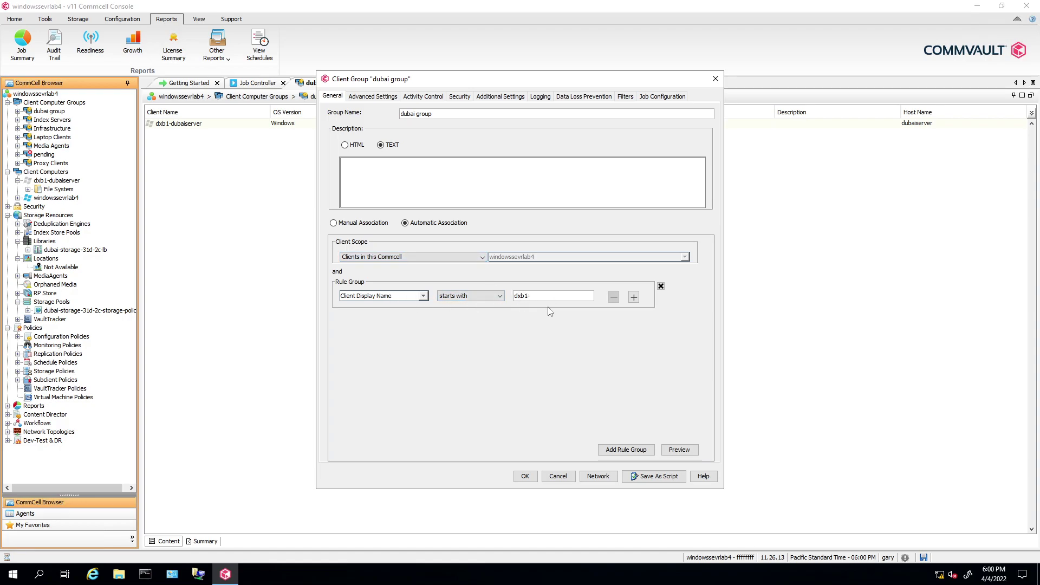
left_click(558, 476)
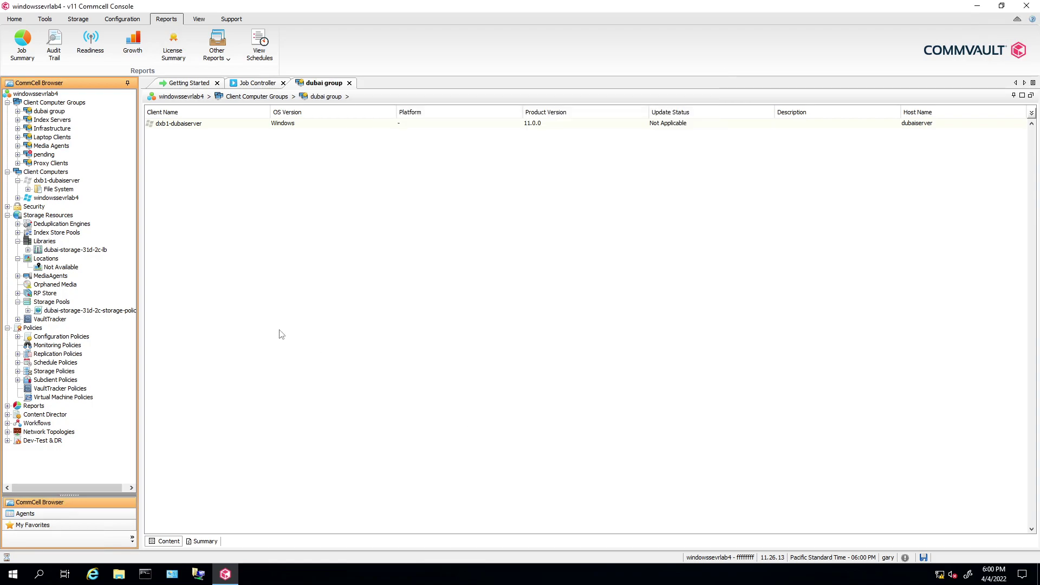
left_click(44, 155)
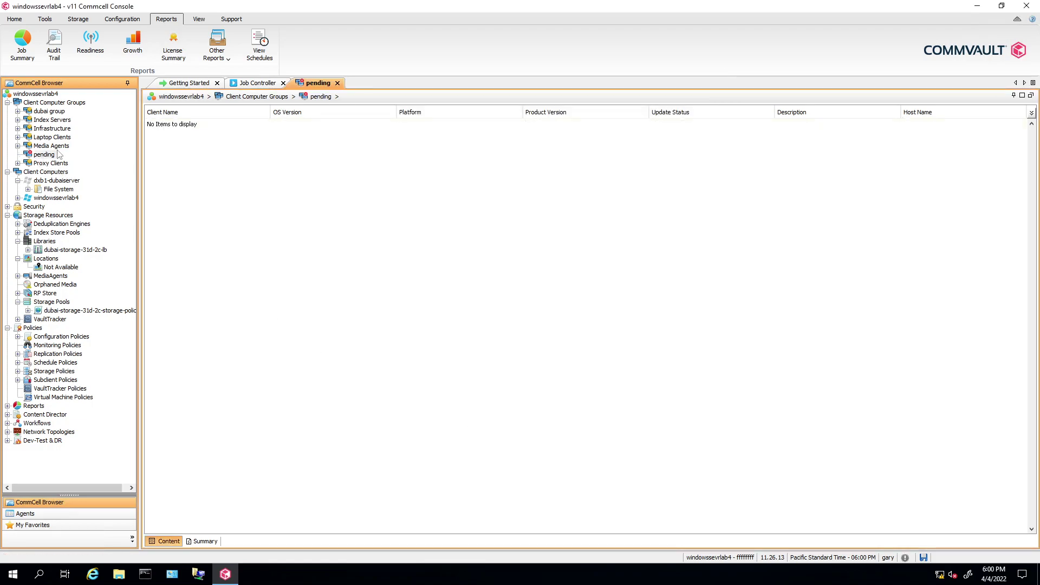